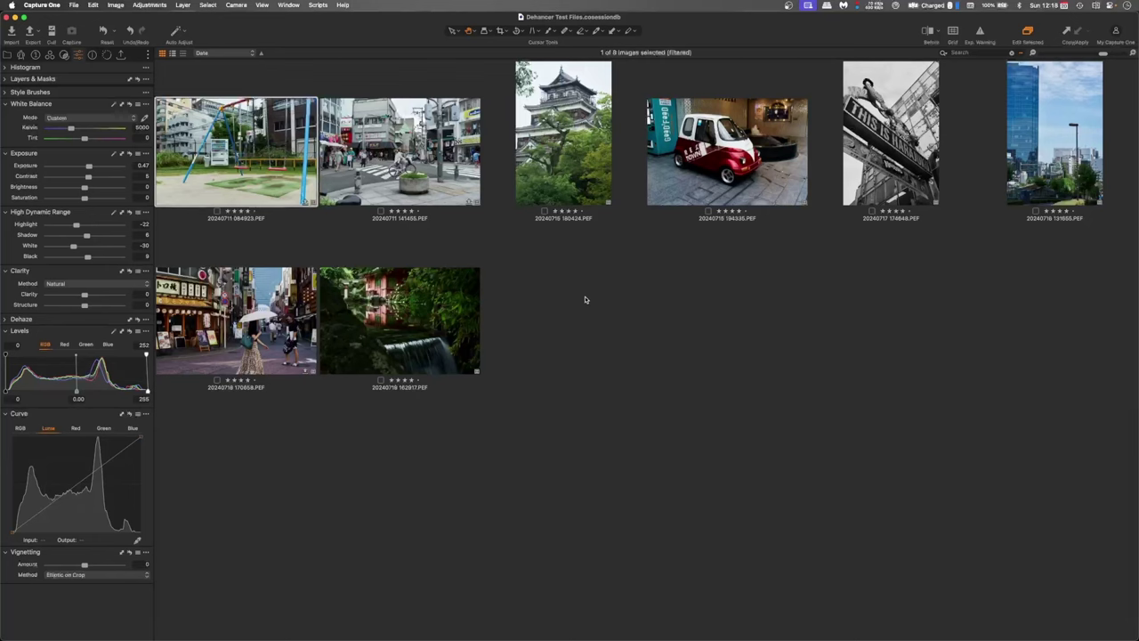
Clone the castle photo into a new variant and reset all its adjustments
double_click(563, 133)
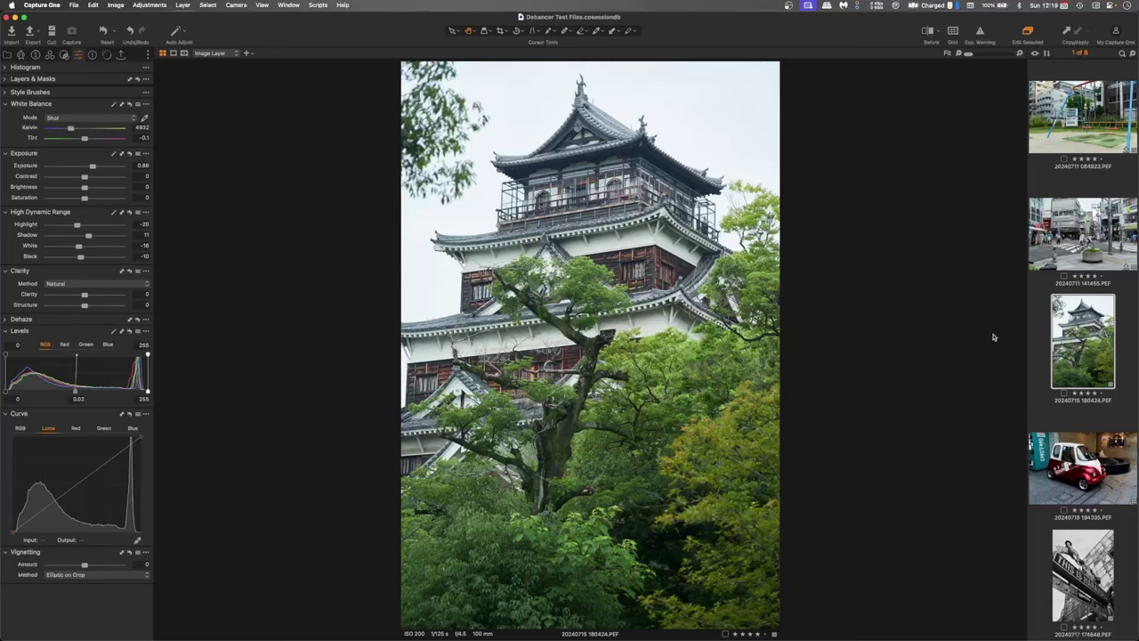
right_click(1075, 296)
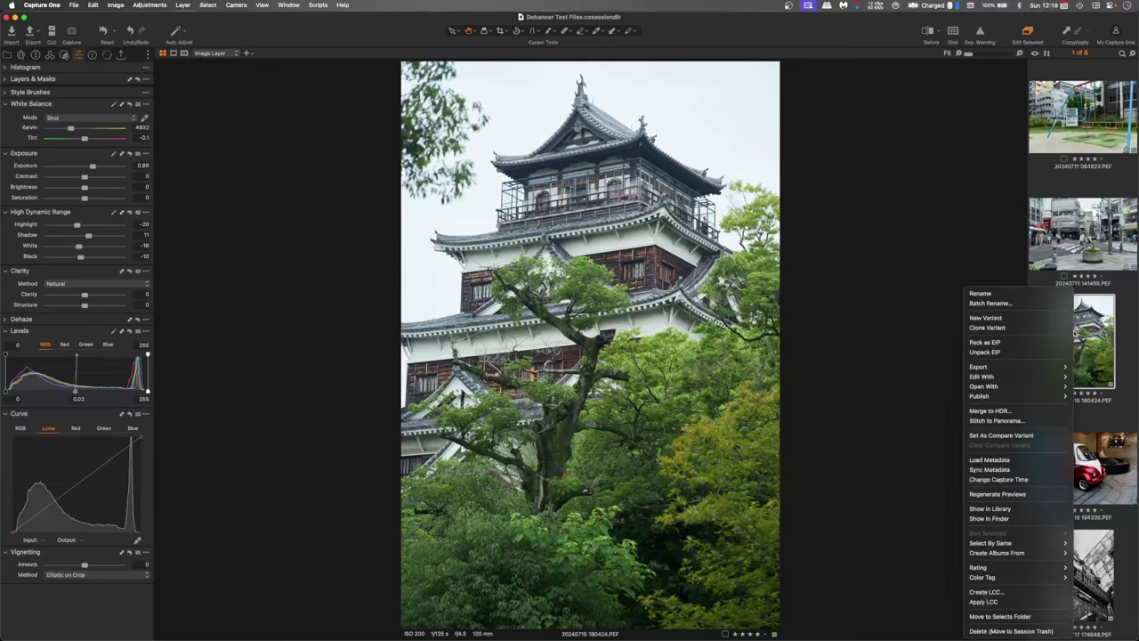
click(994, 329)
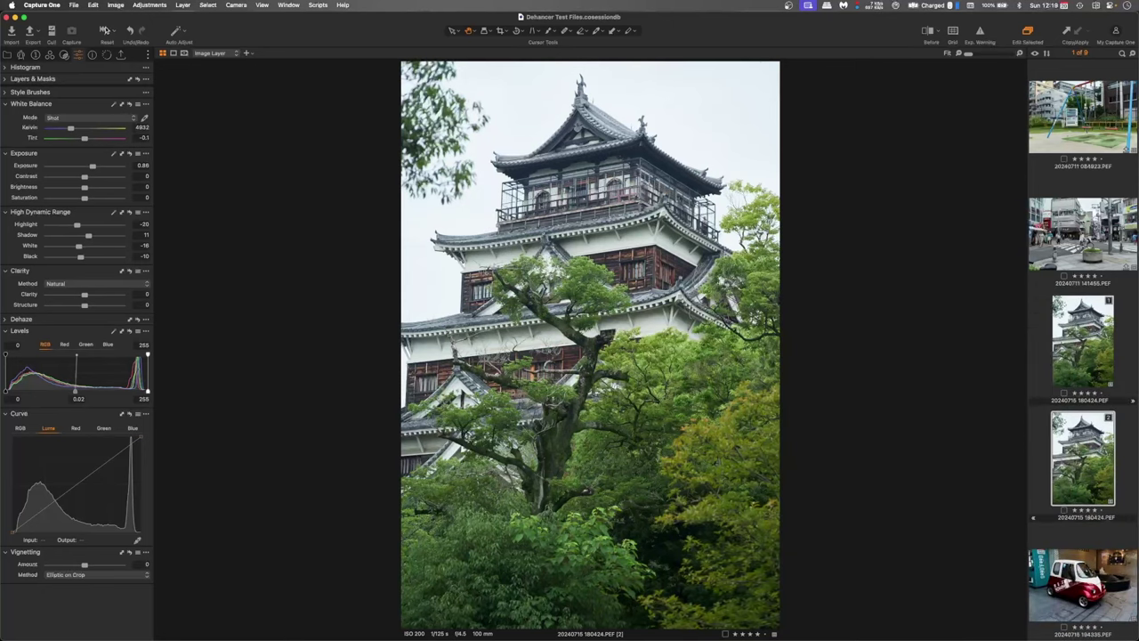
click(104, 31)
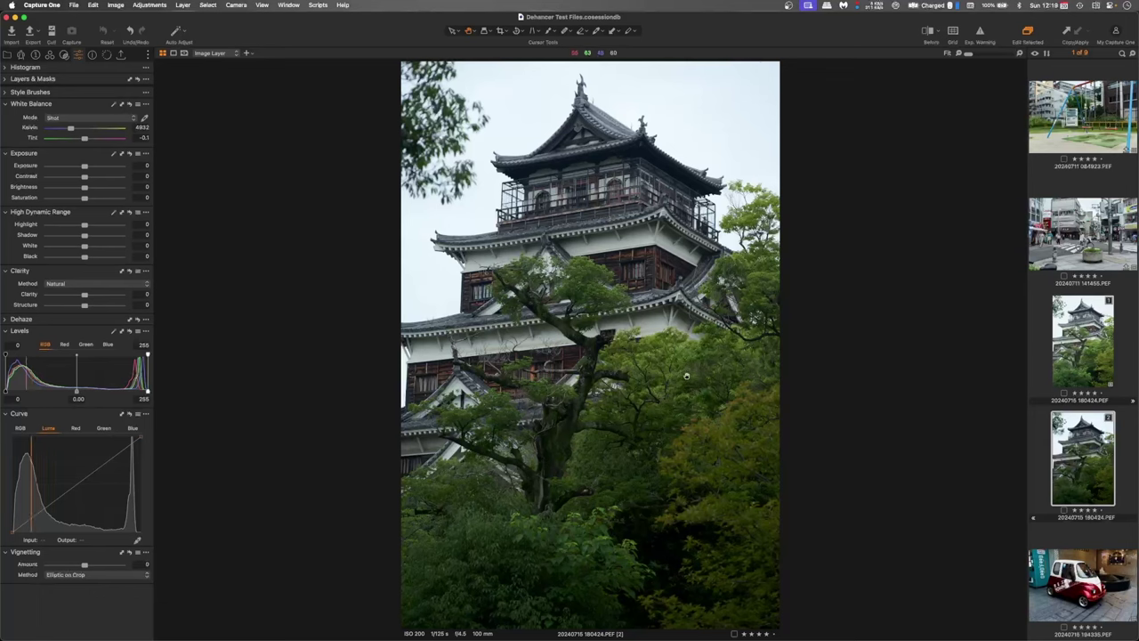
Raise the copy's exposure to 0.19, checking the overexposure warning
key(super+l)
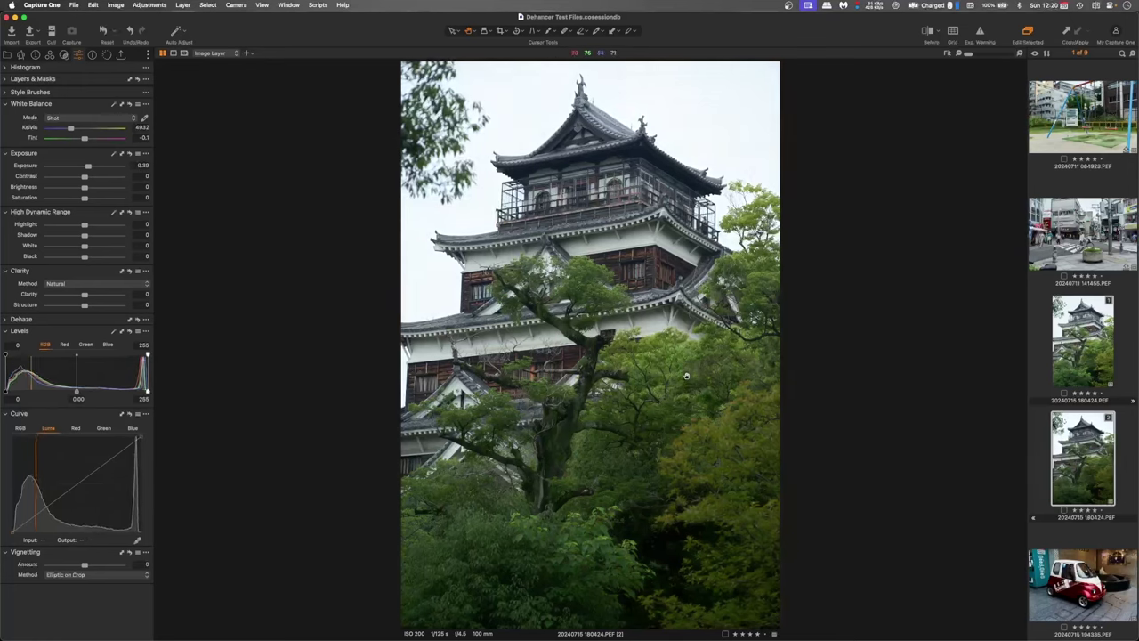
click(978, 32)
scroll(716, 140, down, 5)
scroll(716, 140, down, 3)
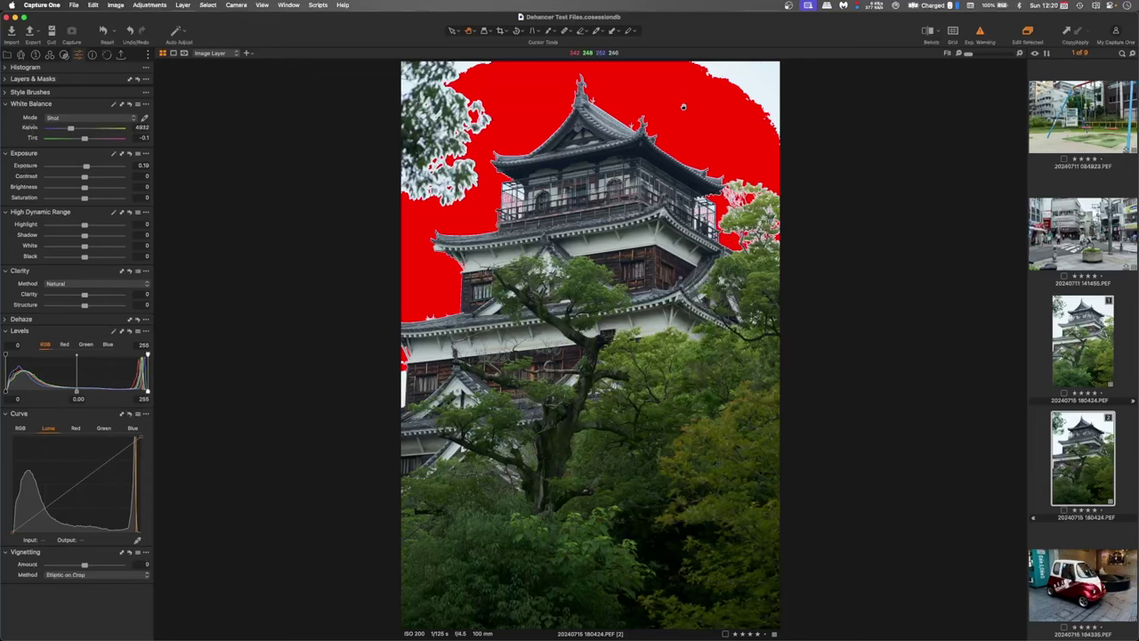
click(980, 34)
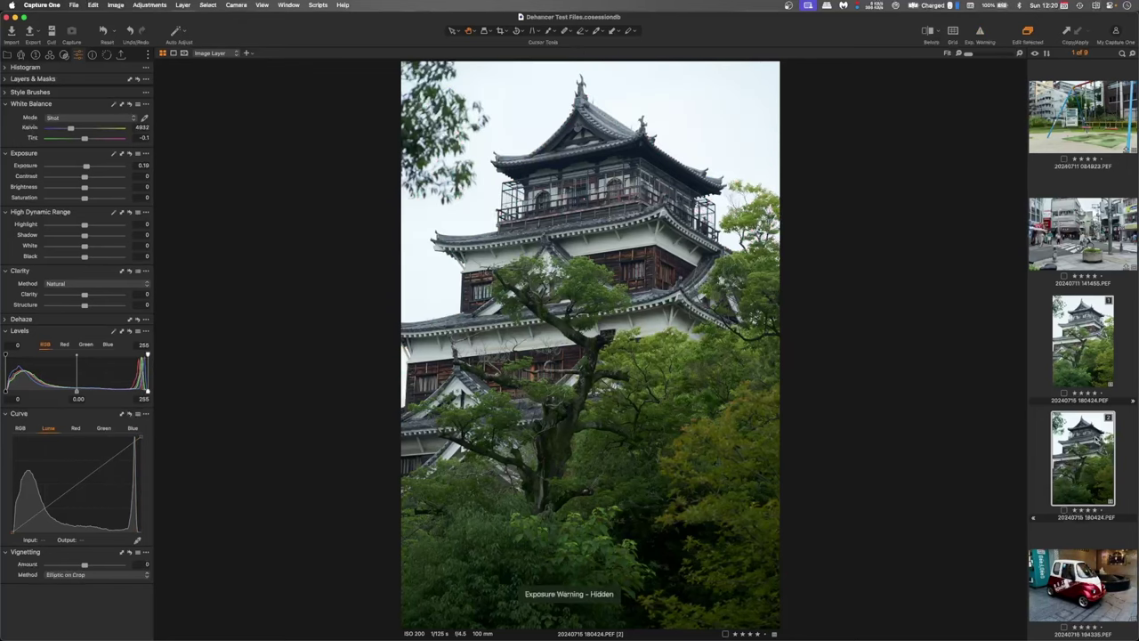
Send the copied castle photo to the Dehancer Lightroom Plugin via Edit With
right_click(1097, 438)
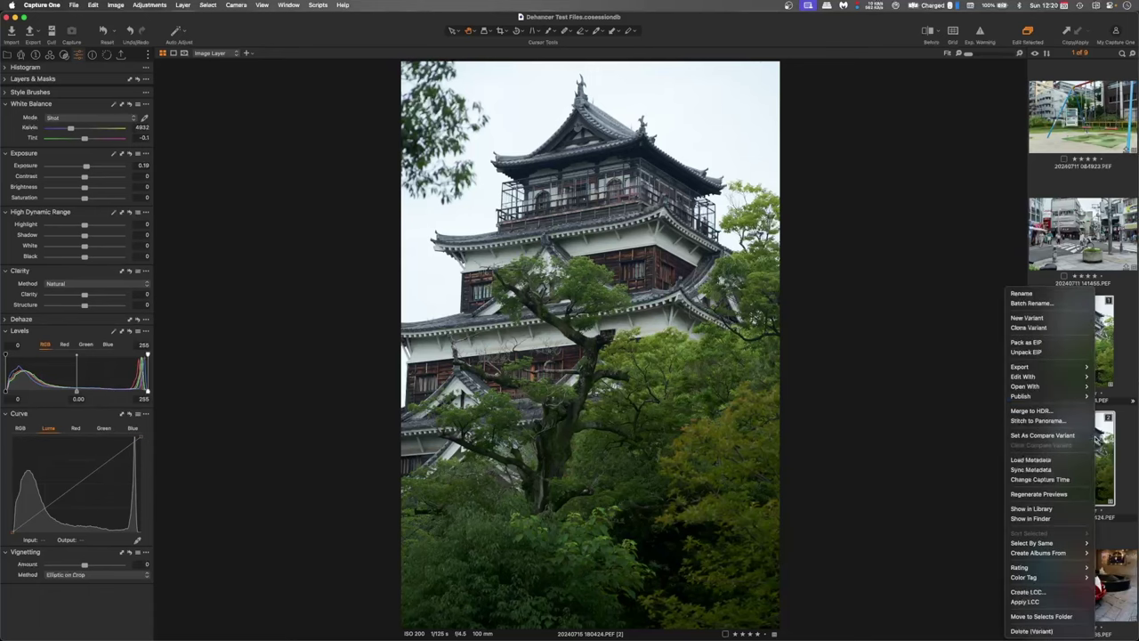
mouse_move(1032, 376)
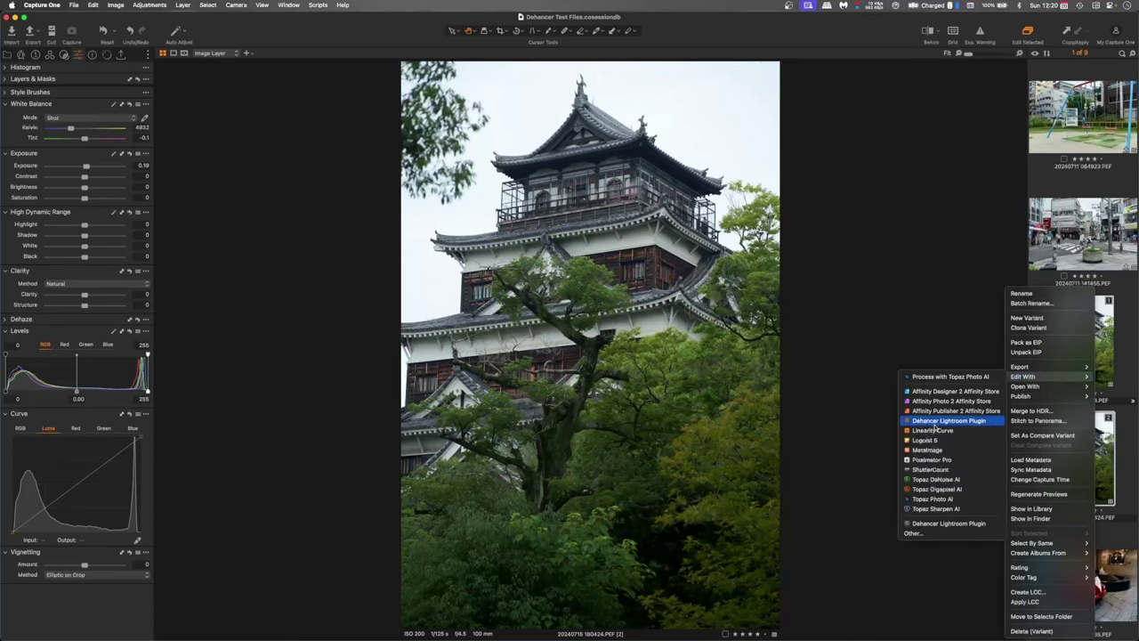
click(934, 421)
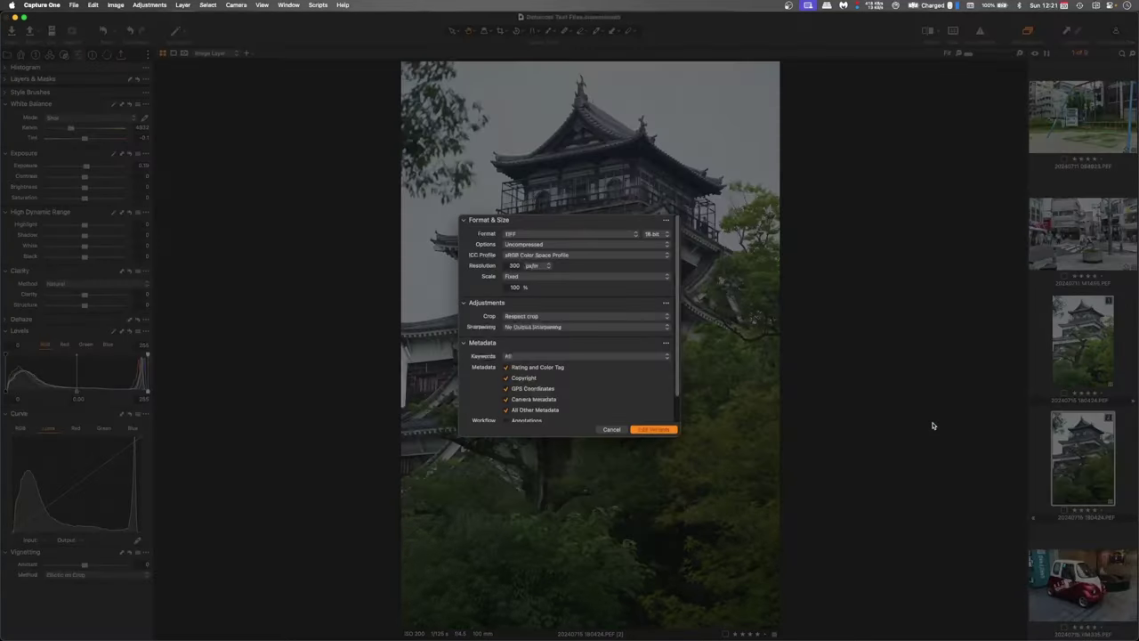
Confirm the TIFF export and apply the Fujichrome Velvia 100 film profile in Dehancer
click(646, 431)
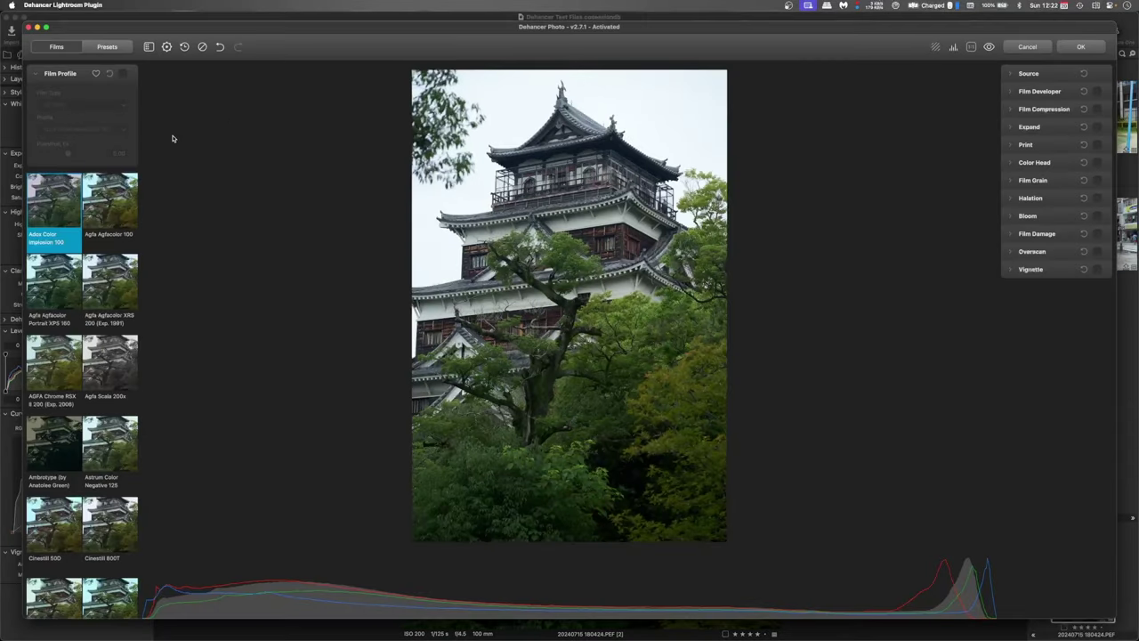
scroll(100, 443, down, 4)
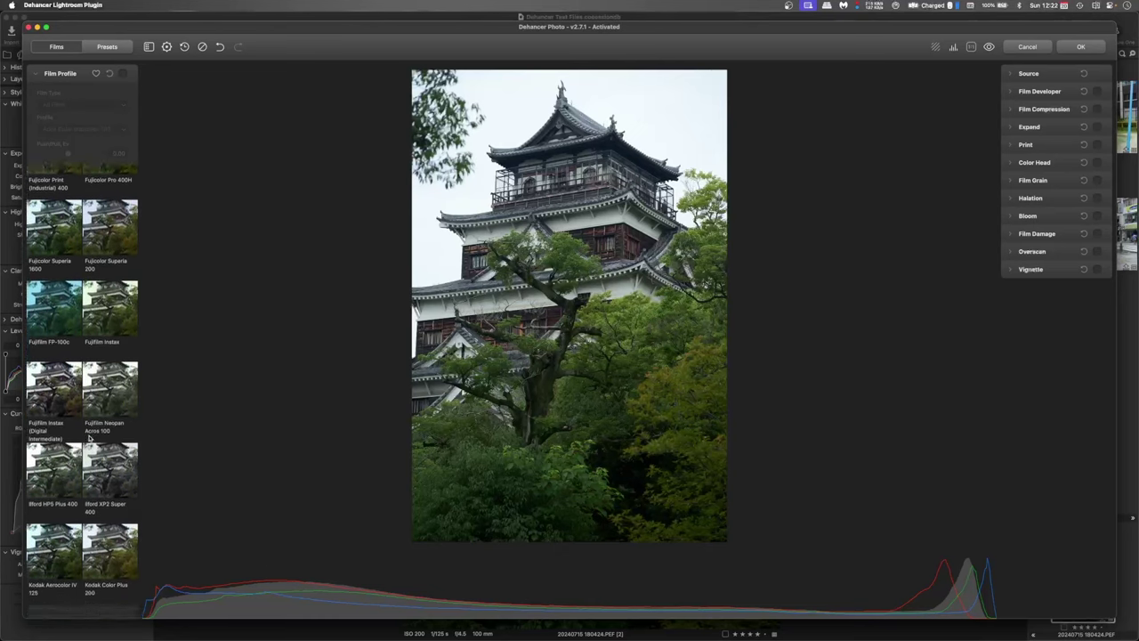
scroll(89, 437, down, 2)
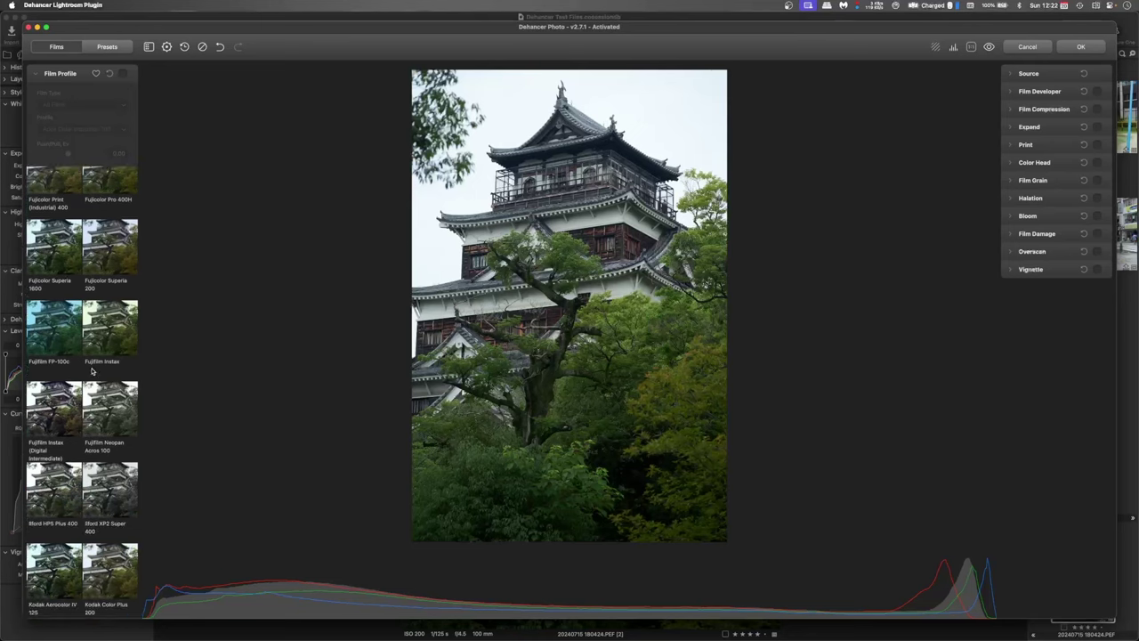
scroll(91, 371, down, 2)
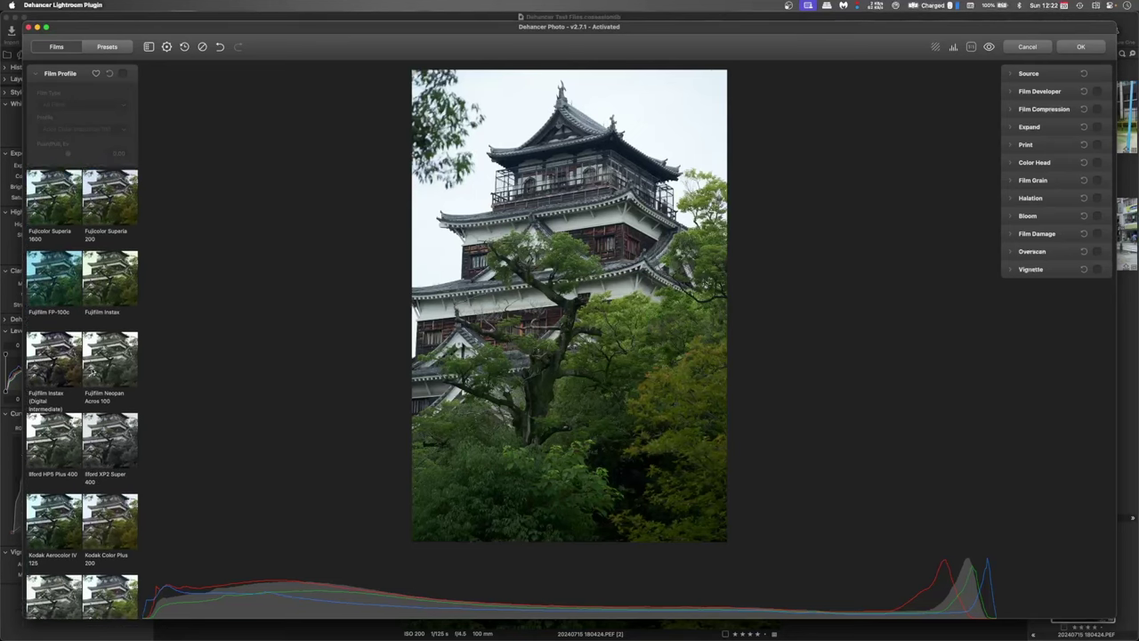
scroll(91, 370, up, 5)
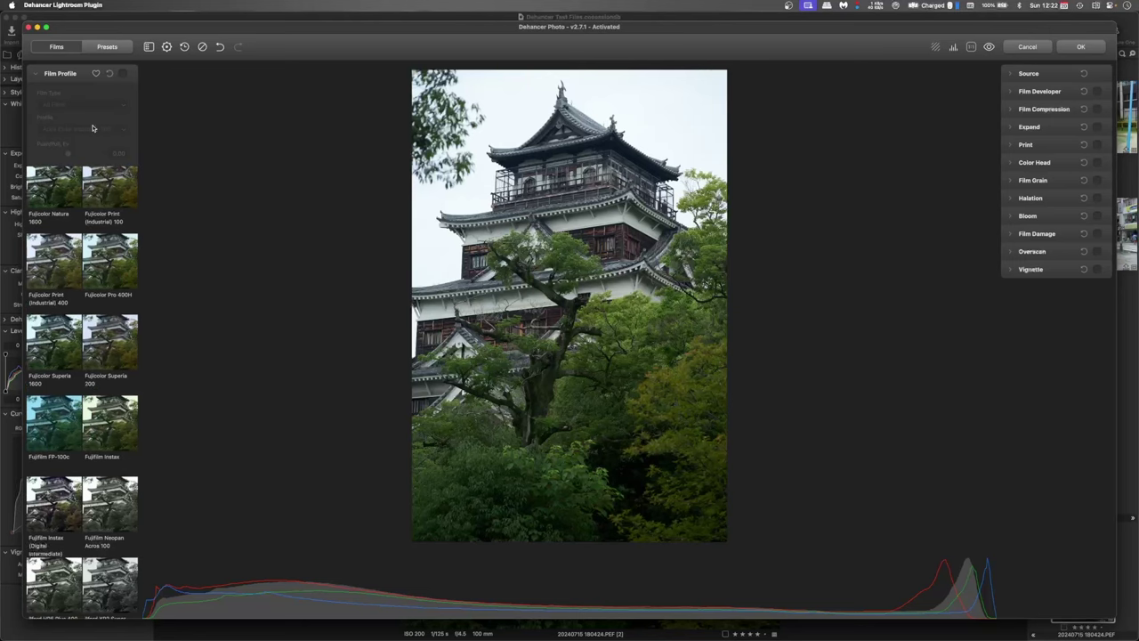
click(124, 76)
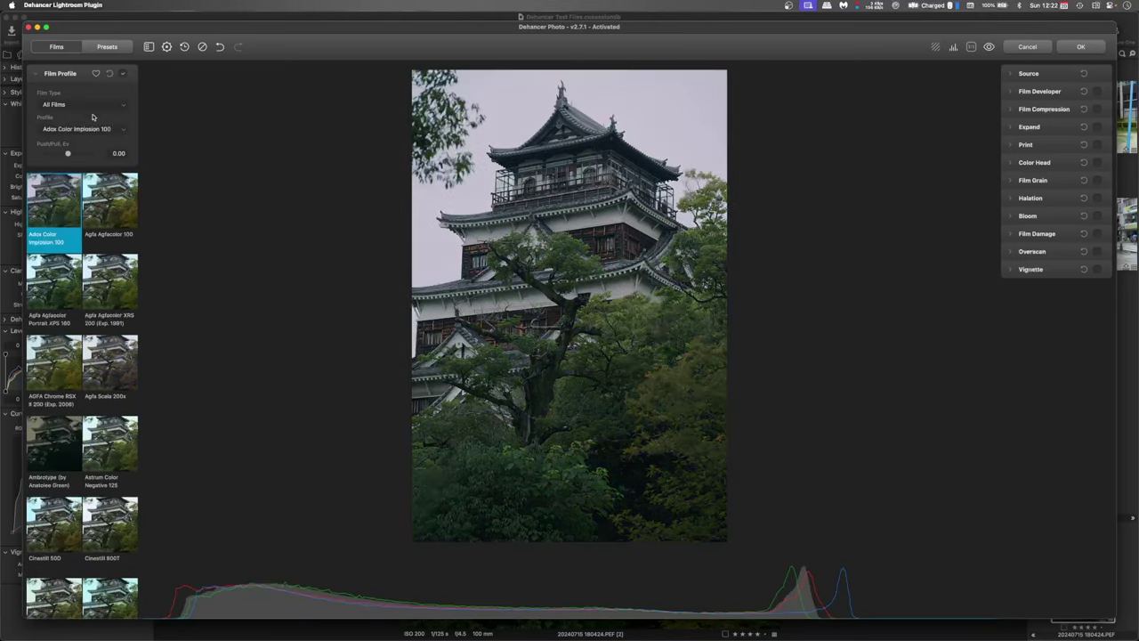
click(71, 130)
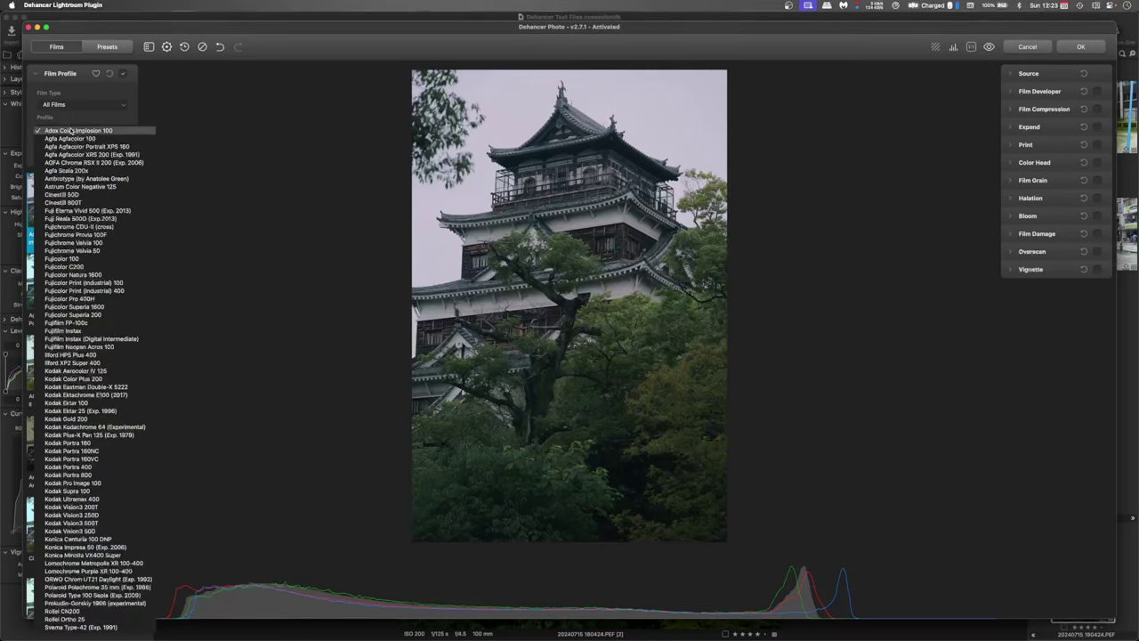
click(113, 245)
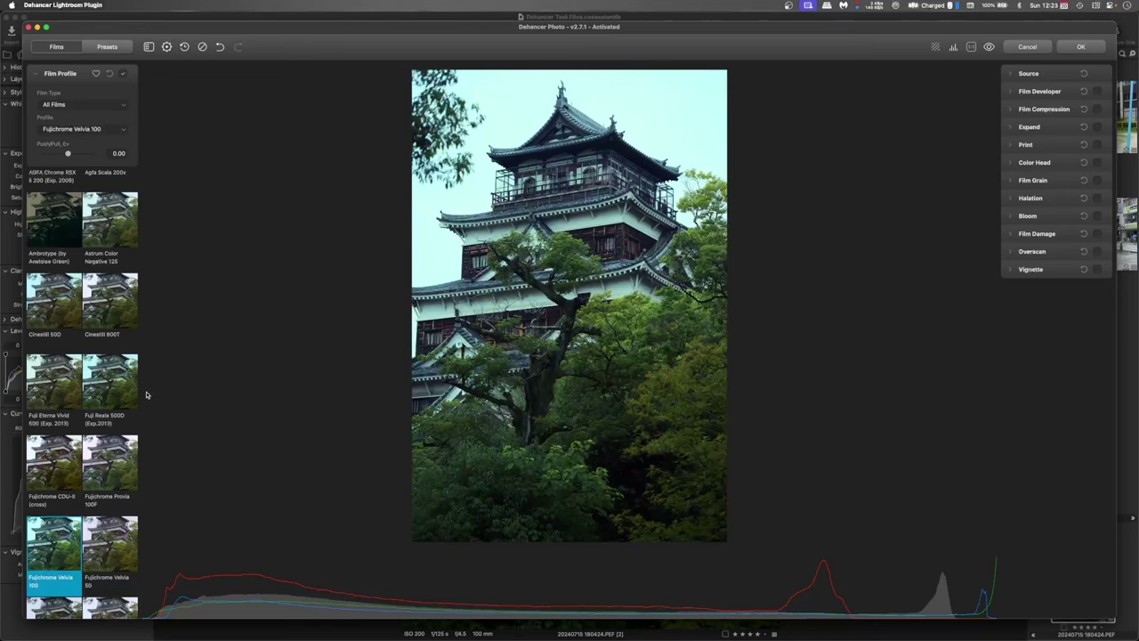
Switch to Fujichrome Velvia 50 and set its Push/Pull to 1.87 EV
click(112, 541)
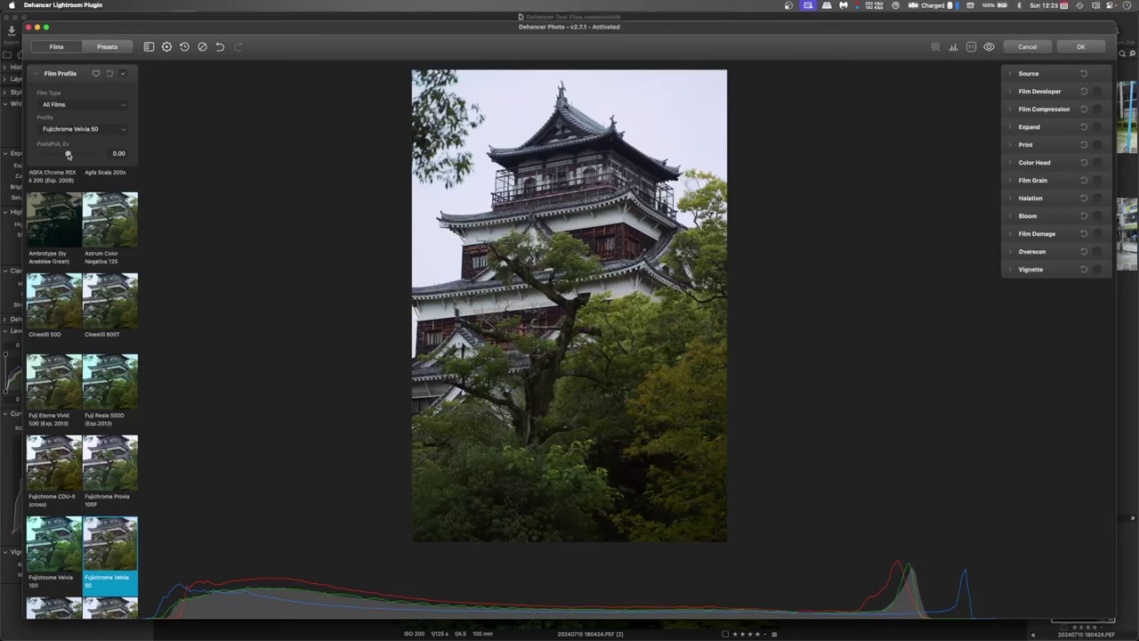
drag(68, 154, 92, 155)
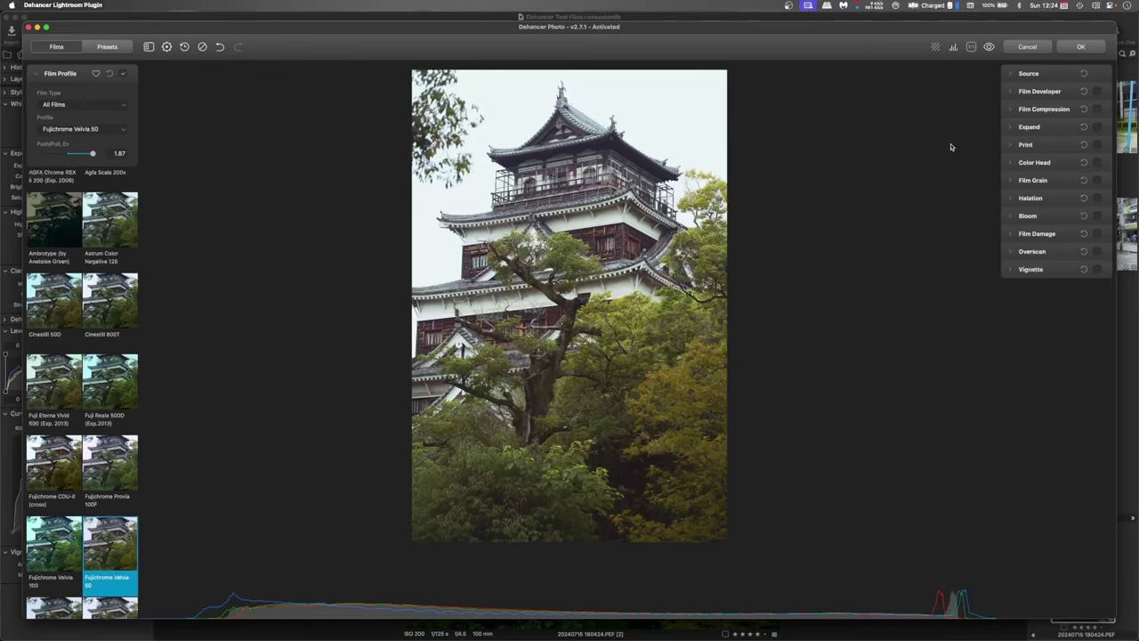
Turn on Expand with black point 5.02 and white point 102
click(1011, 127)
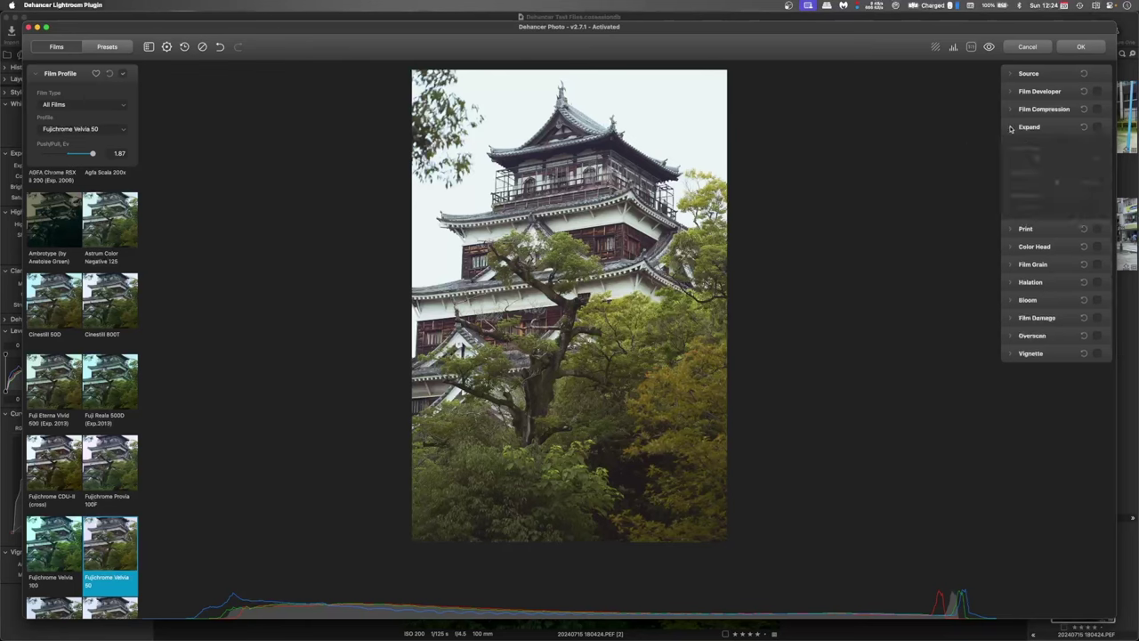
click(1097, 128)
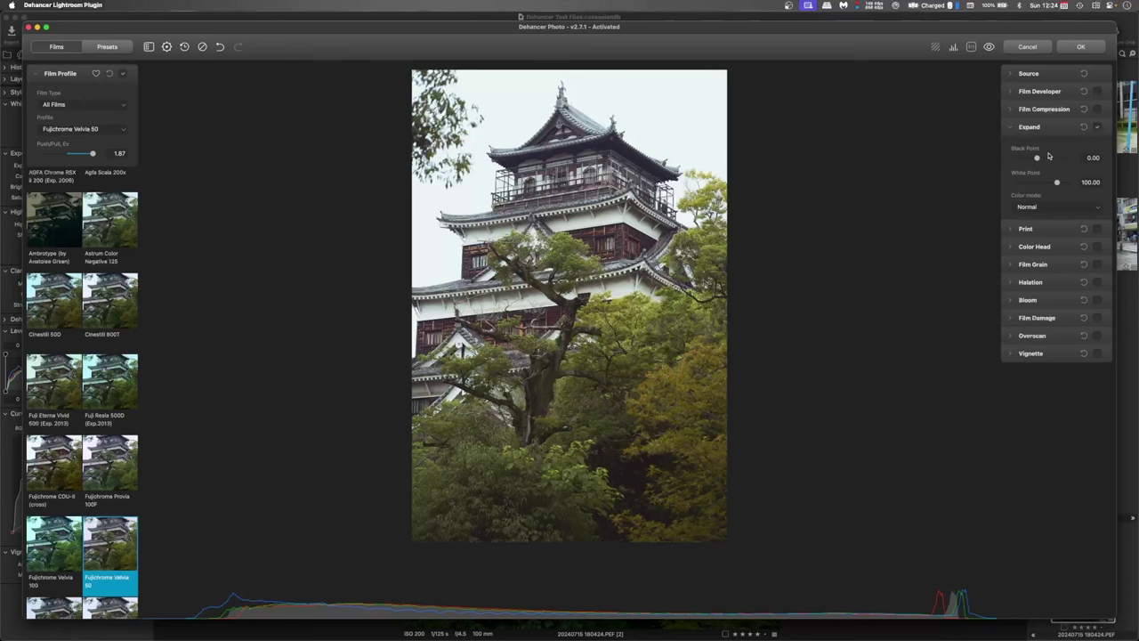
drag(1036, 157, 1039, 158)
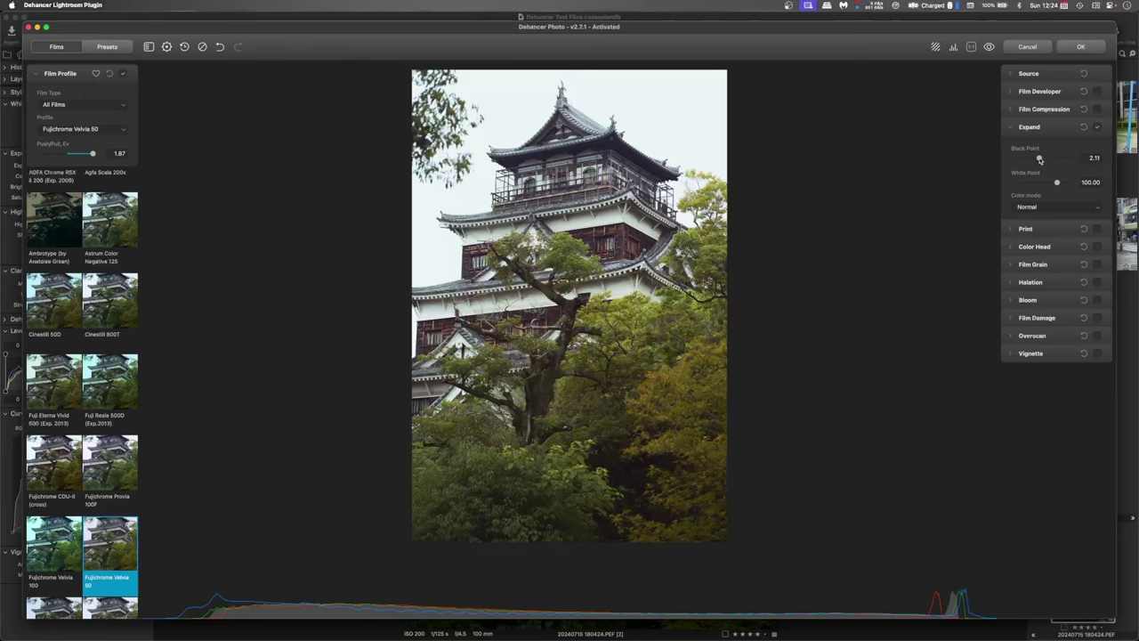
drag(1038, 159, 1043, 159)
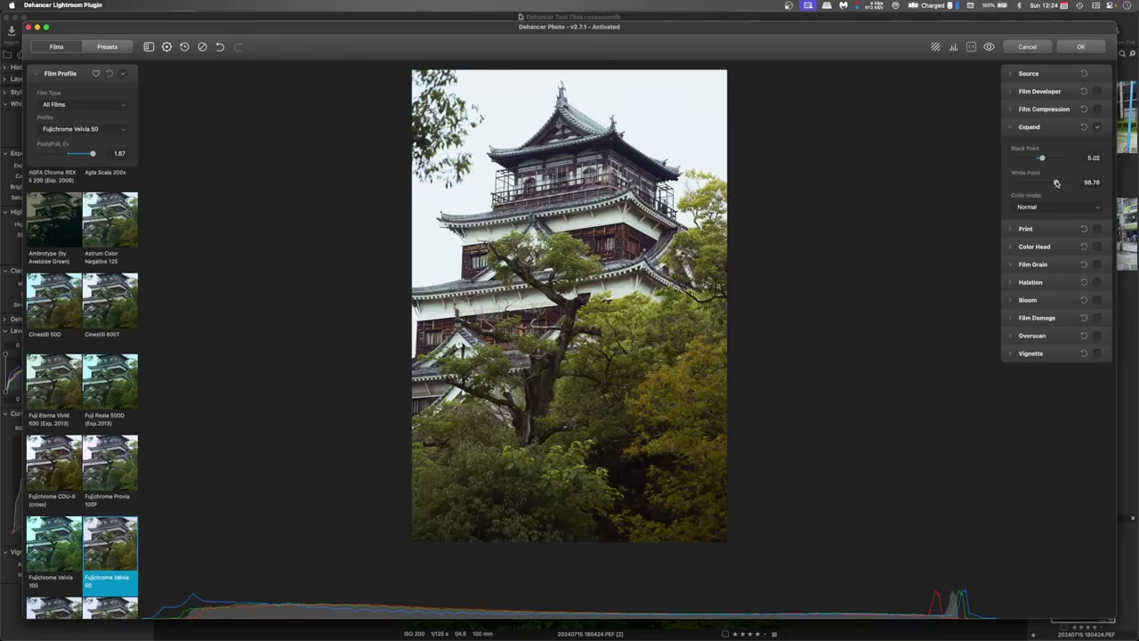
mouse_move(1057, 183)
mouse_down()
mouse_move(1046, 185)
mouse_move(1058, 184)
mouse_up()
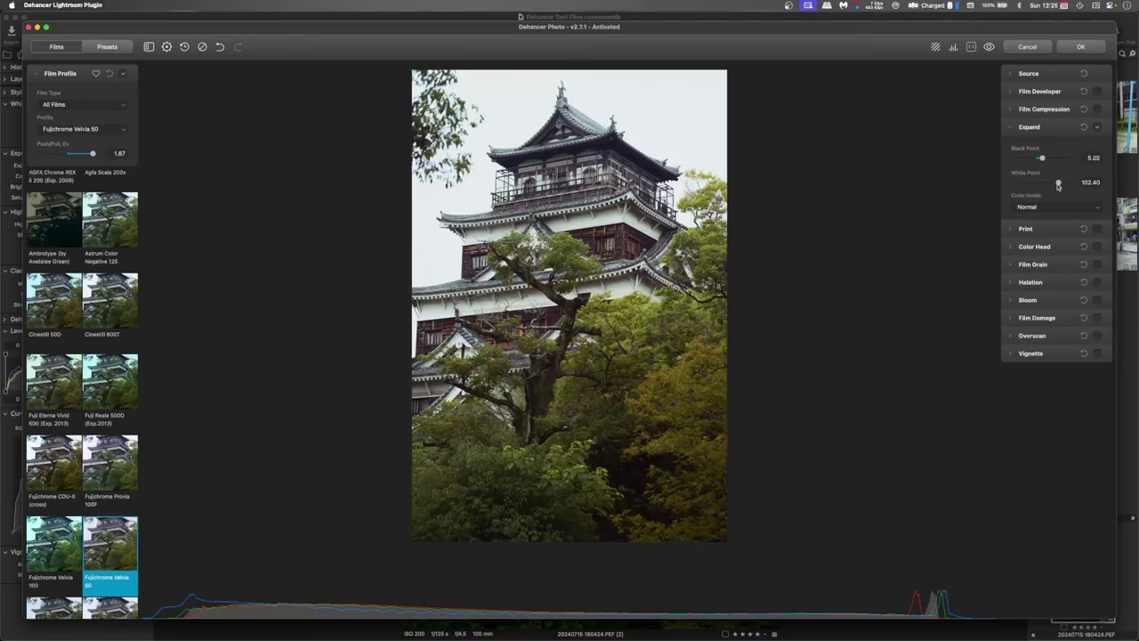
click(1091, 183)
text(102)
click(925, 186)
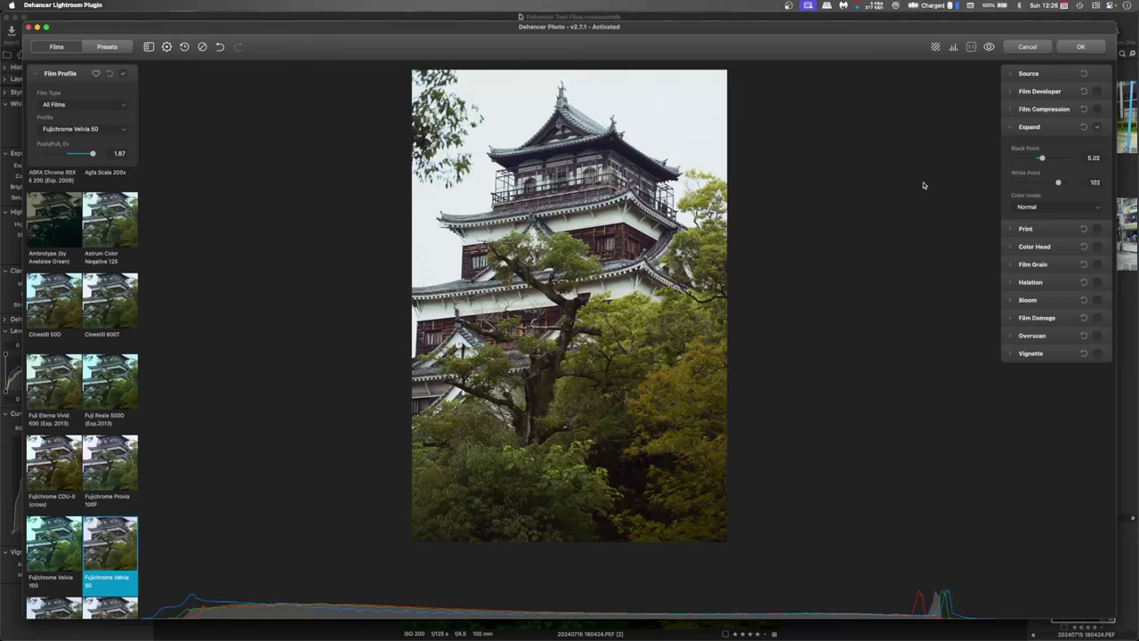
In Source, set exposure compensation to -0.1 and nudge temperature compensation warmer to 15.01
click(1011, 129)
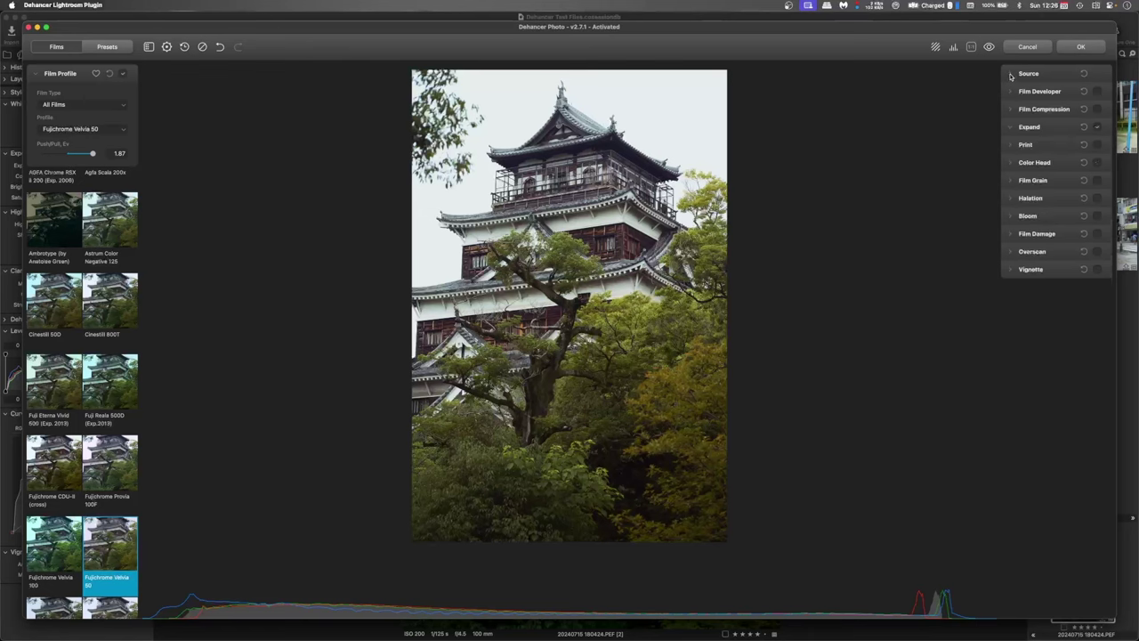
click(1010, 75)
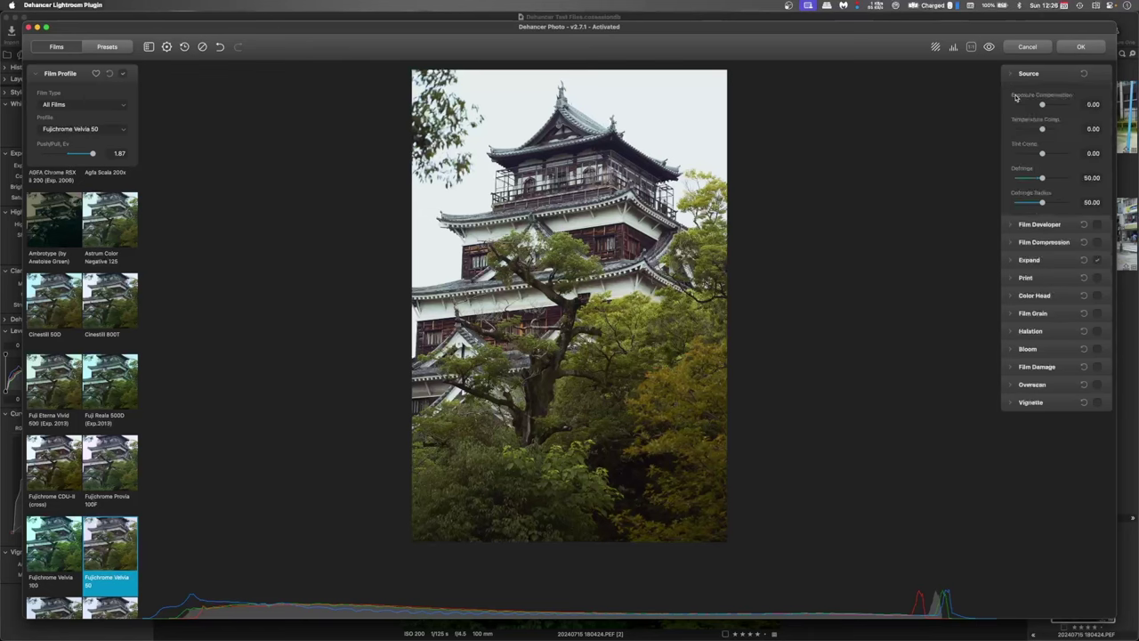
drag(1043, 105, 1048, 106)
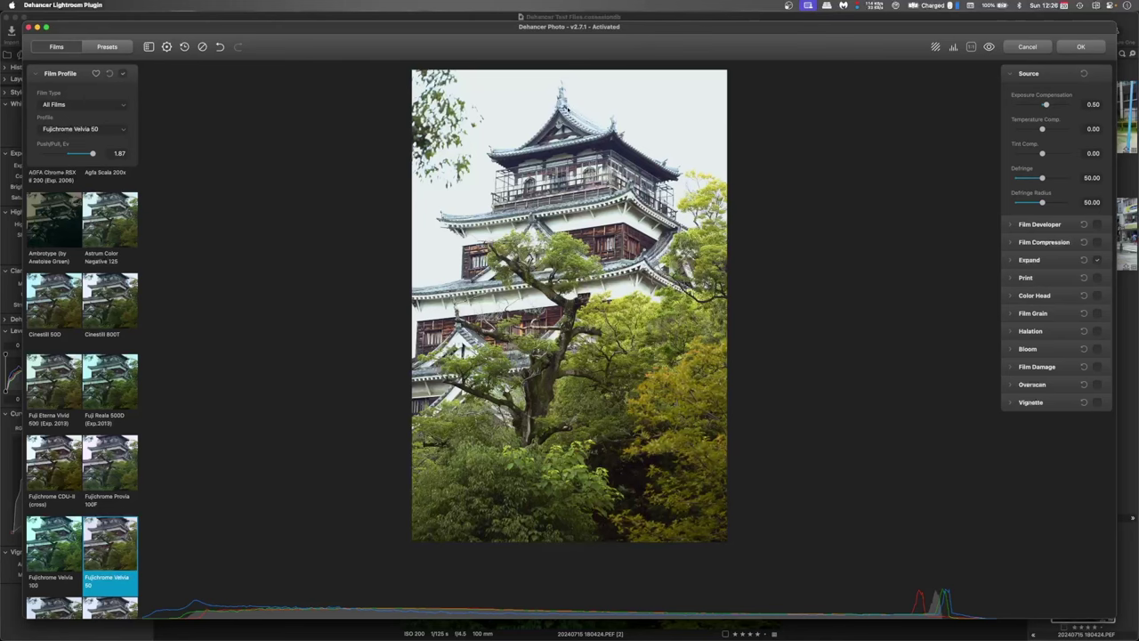
click(971, 47)
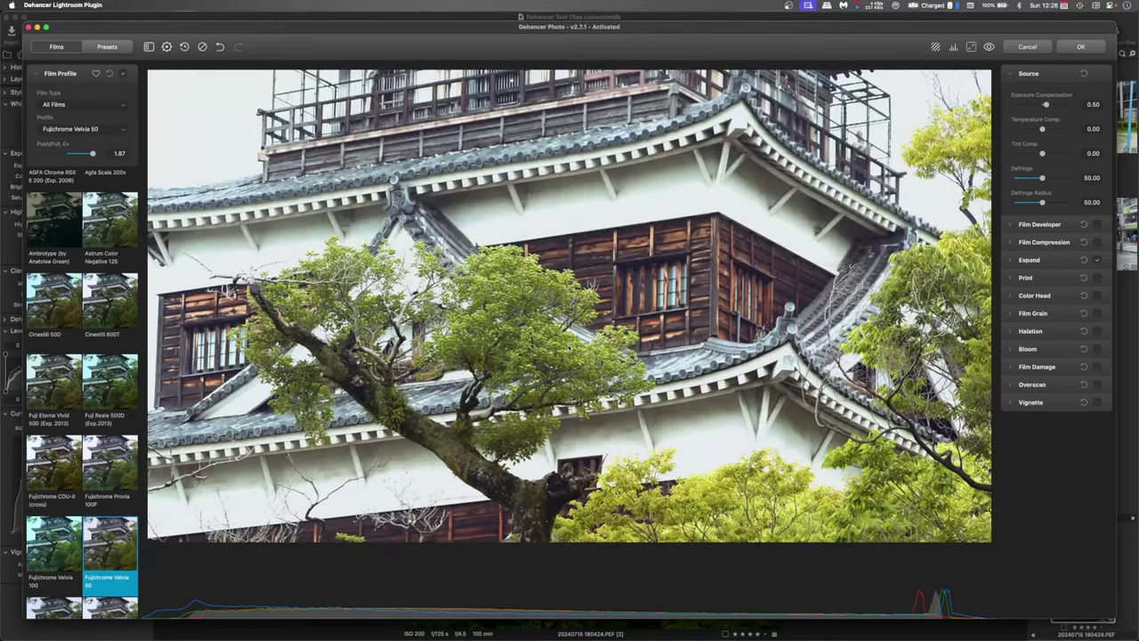
scroll(609, 197, up, 10)
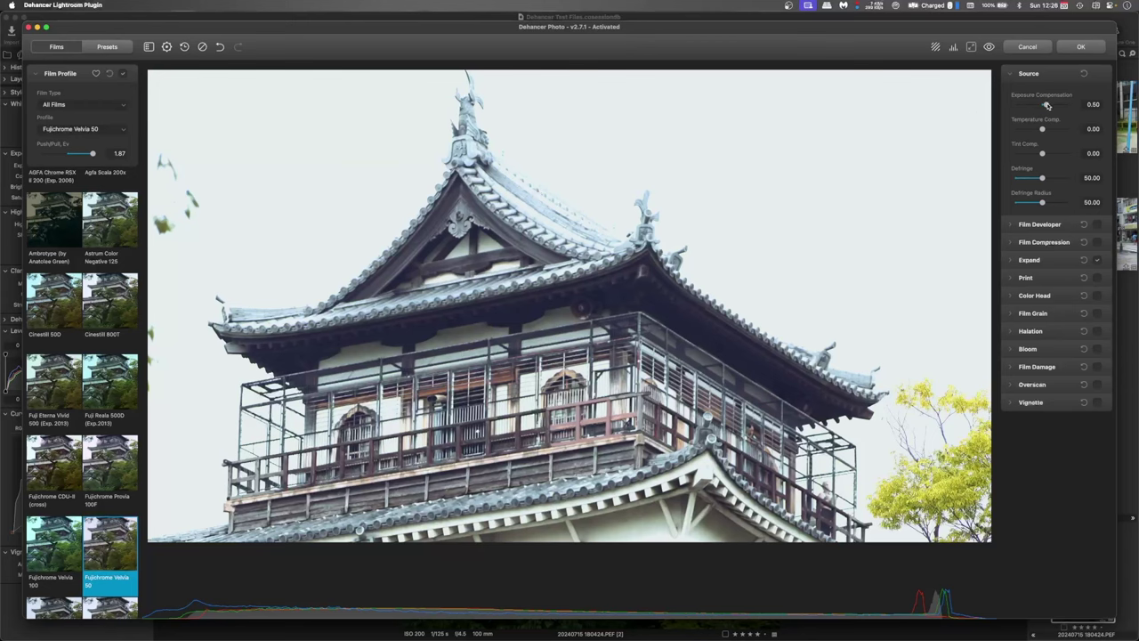
drag(1045, 105, 1043, 106)
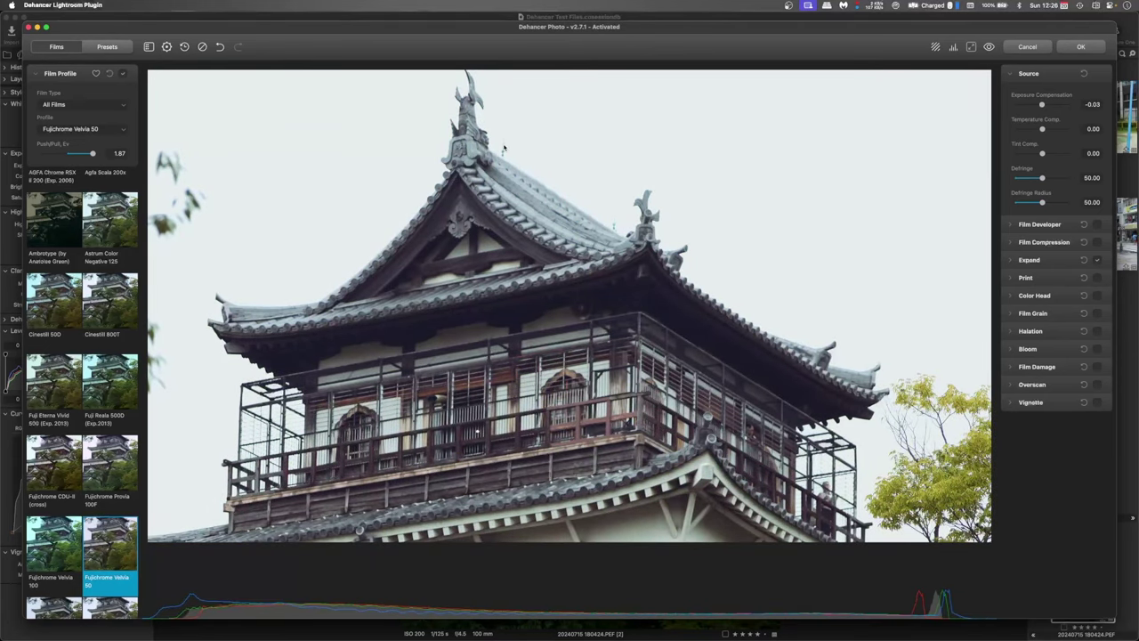
click(1091, 104)
text(-1)
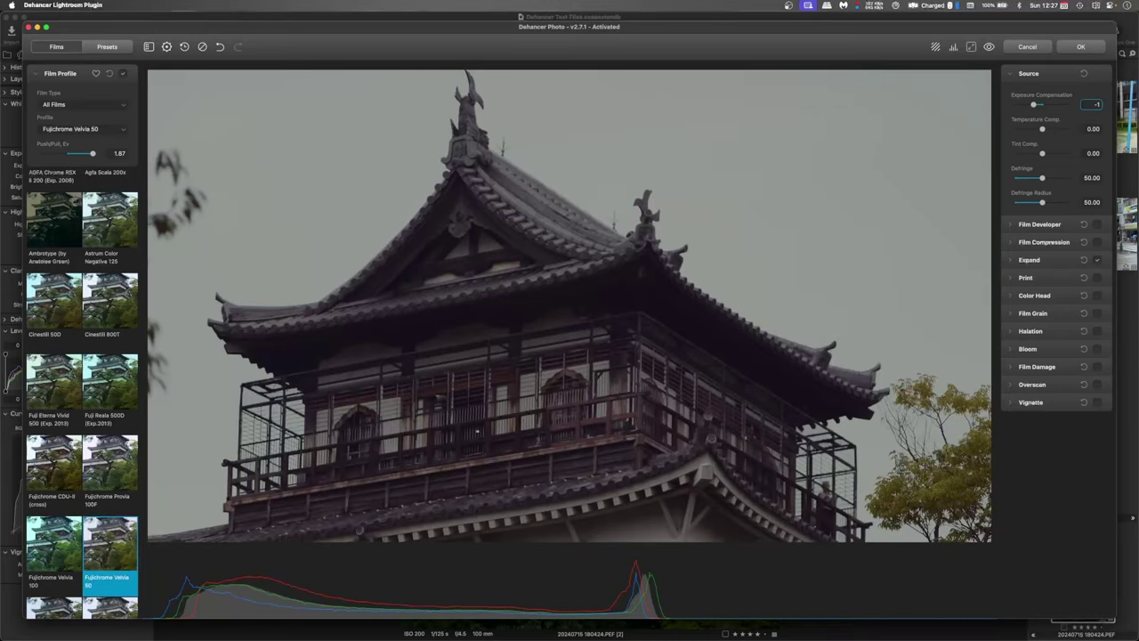
key(BackSpace)
text(.1)
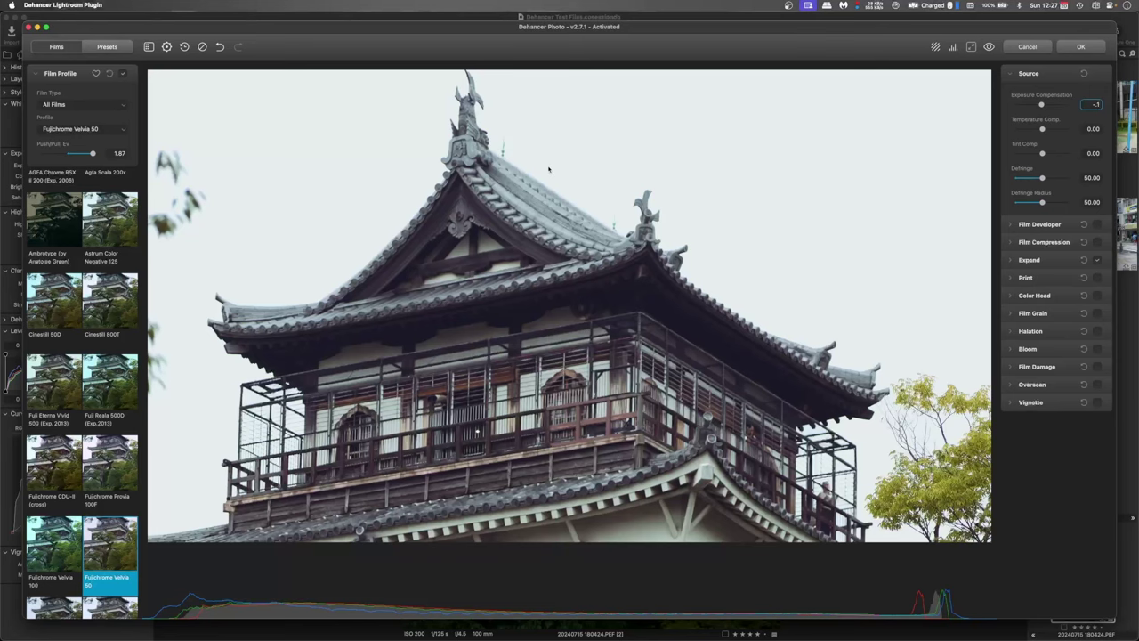
click(971, 47)
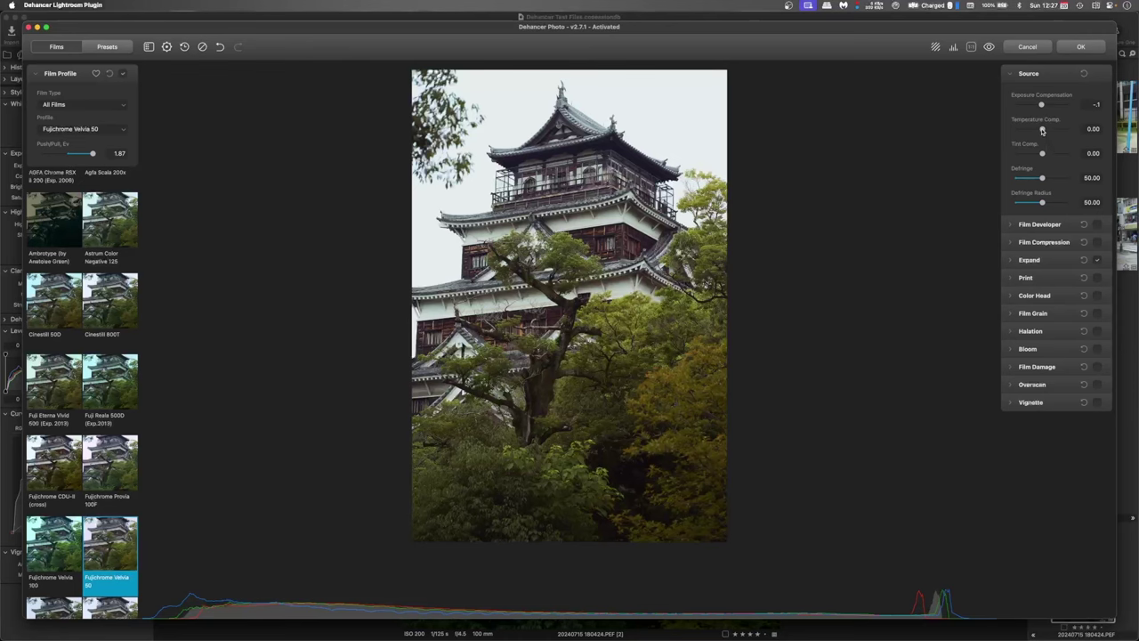
drag(1042, 130, 1047, 130)
Enable Film Developer with contrast boost 28.60, gamma correction 19.95 and colour boost 14.47
click(1010, 224)
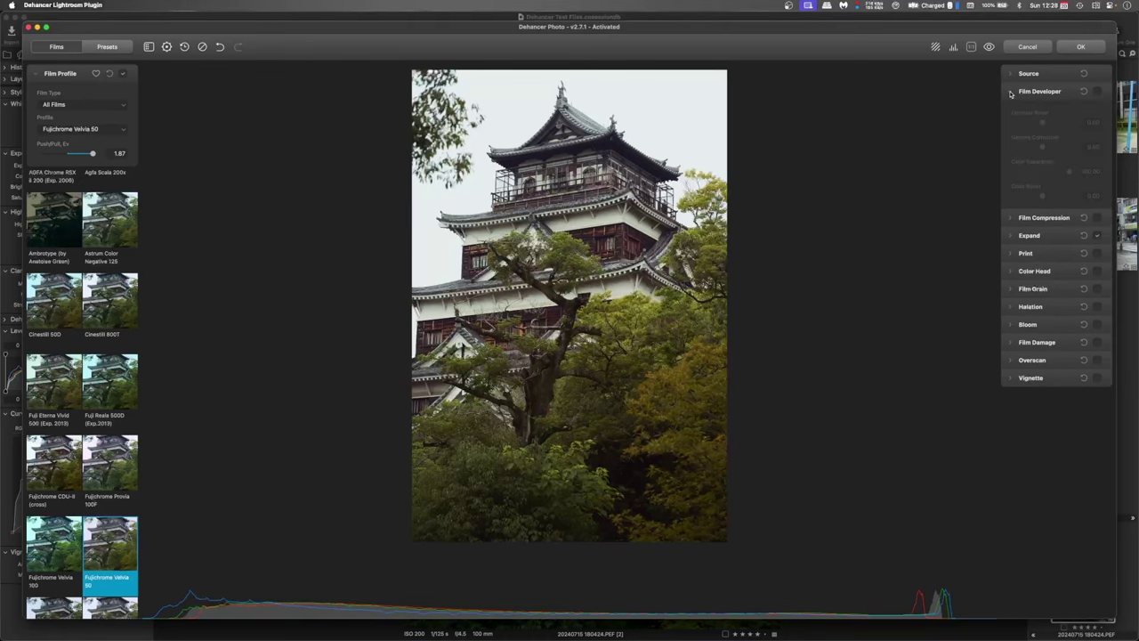
click(1097, 92)
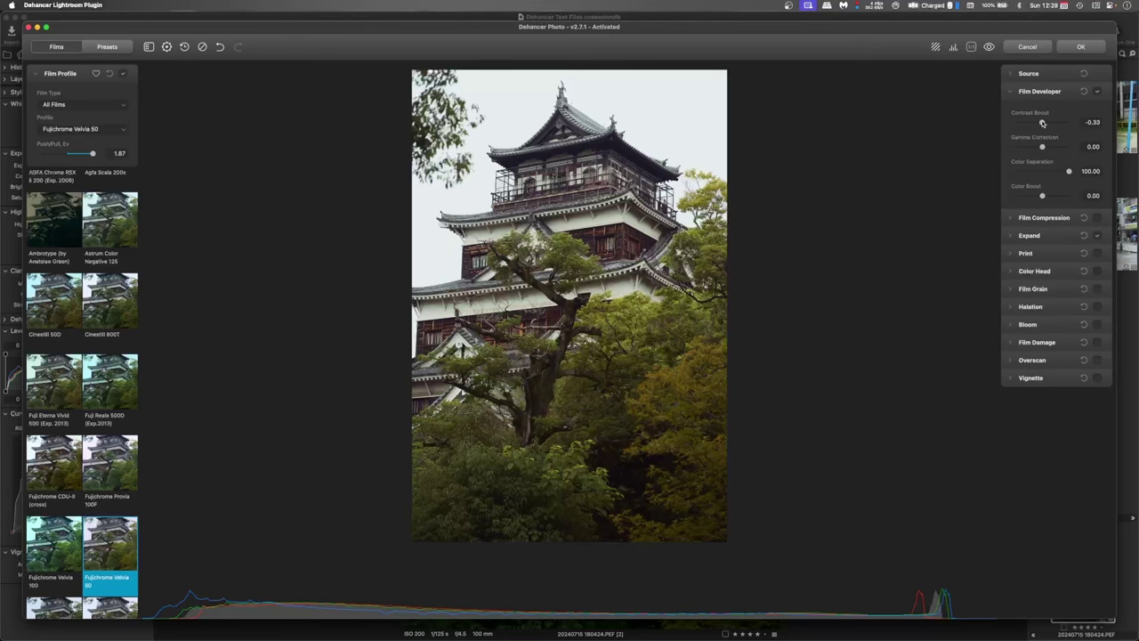
drag(1043, 123, 1051, 124)
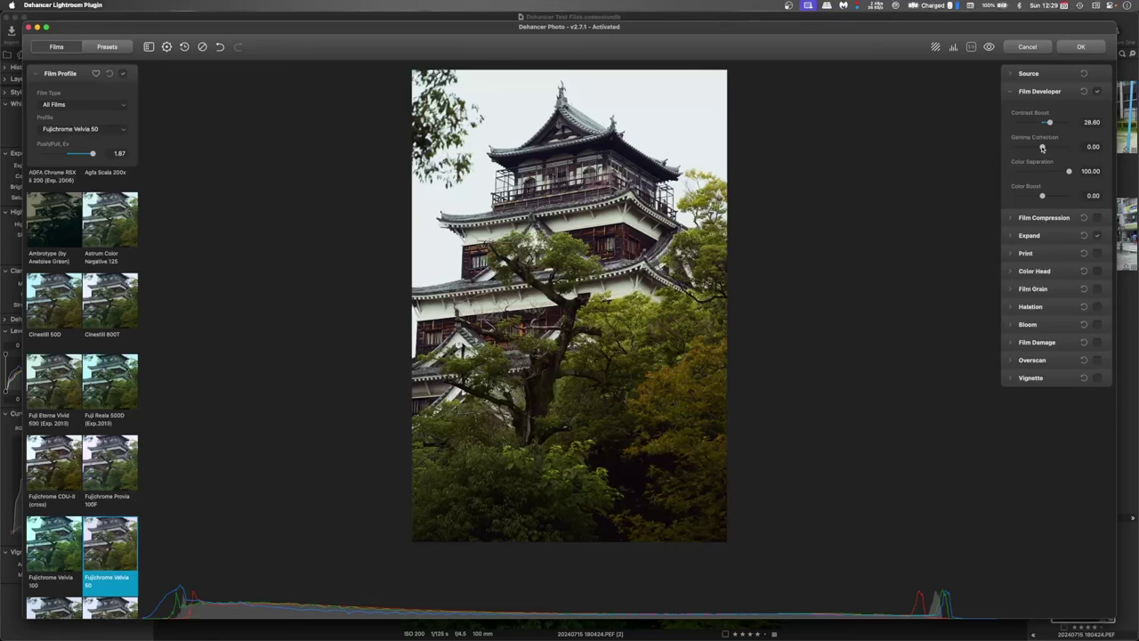
drag(1042, 147, 1053, 149)
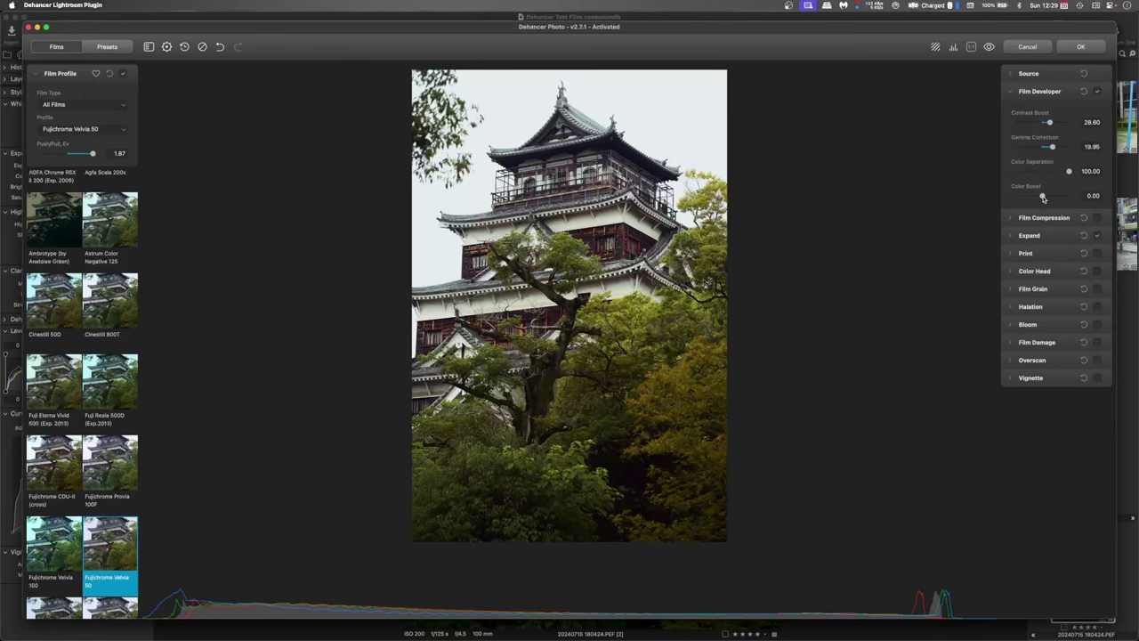
drag(1043, 198, 1047, 197)
Toggle Film Developer off and on to compare before and after, leaving it enabled
click(1097, 93)
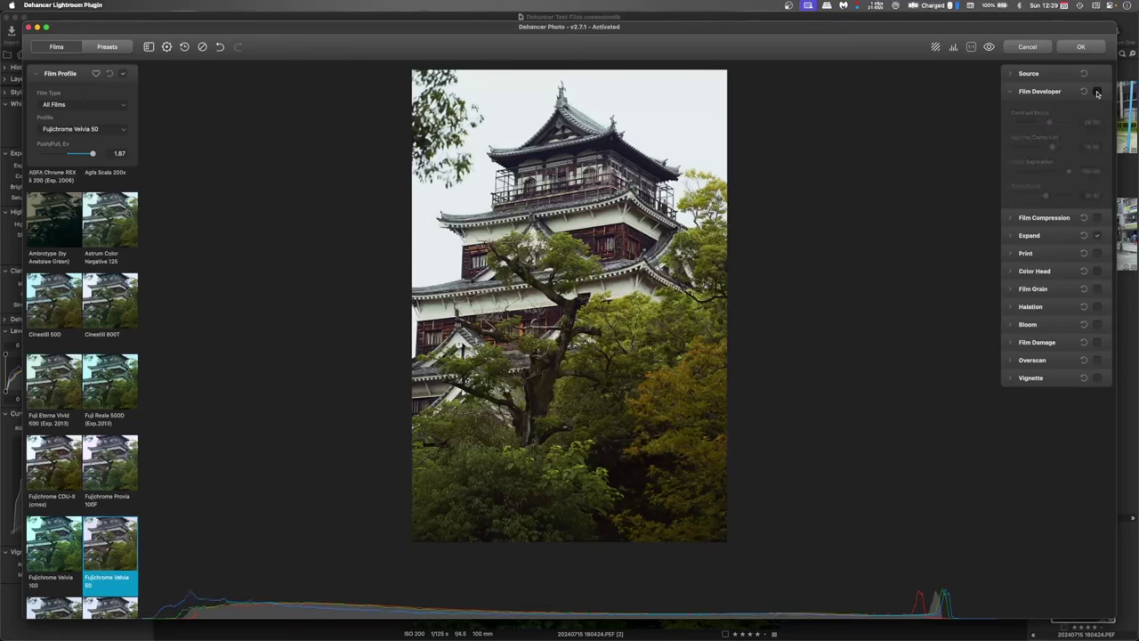
click(1097, 92)
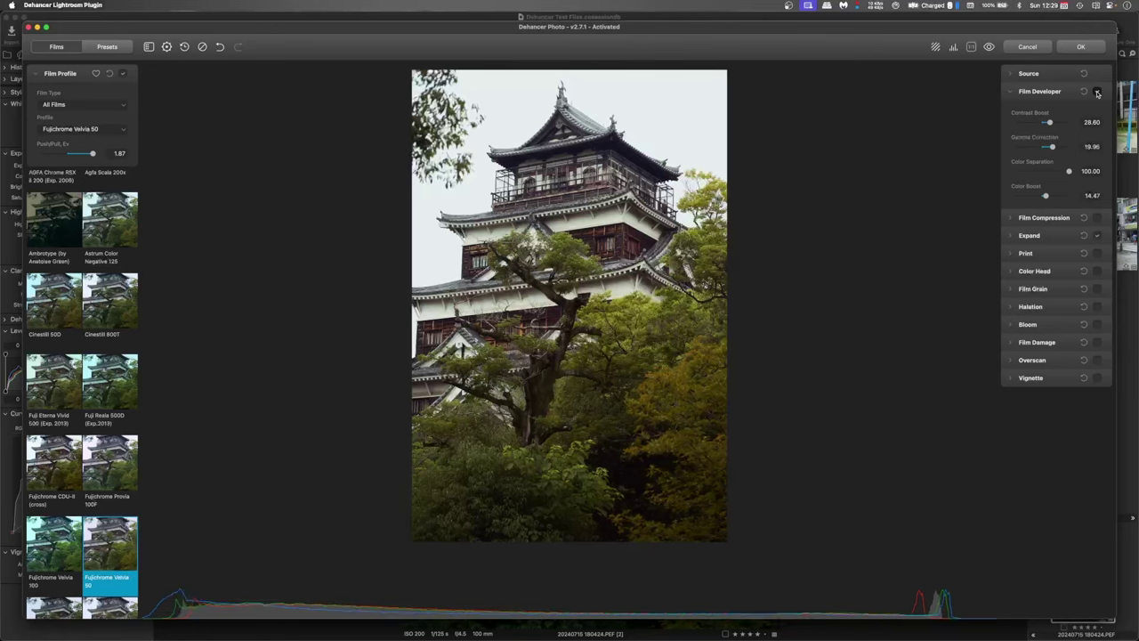
click(1097, 92)
click(1098, 93)
click(1097, 92)
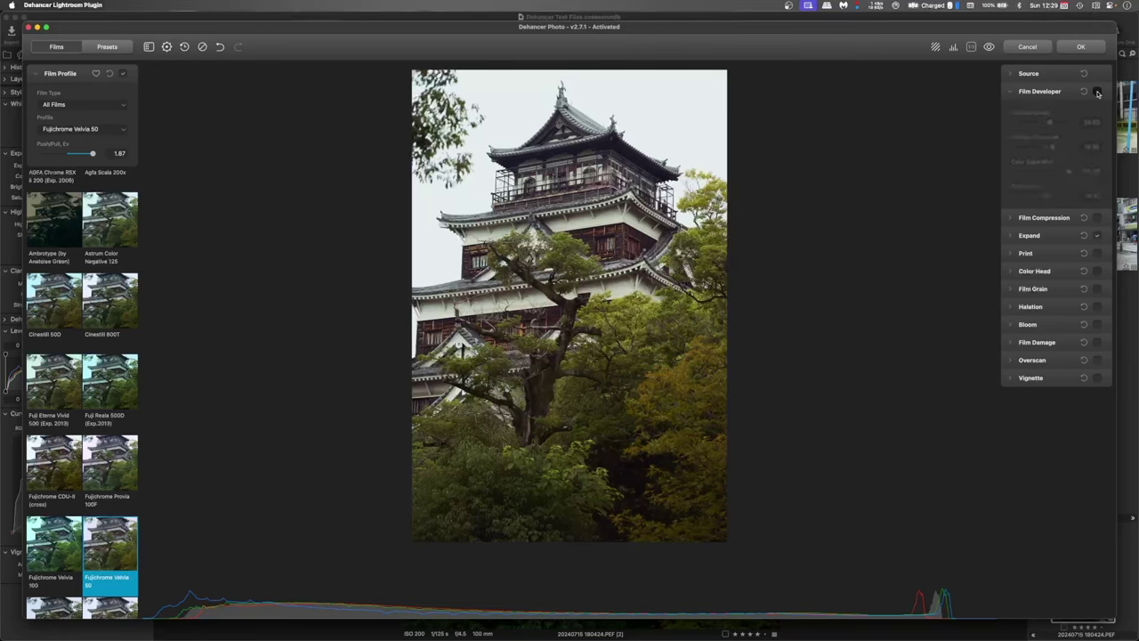
click(1097, 92)
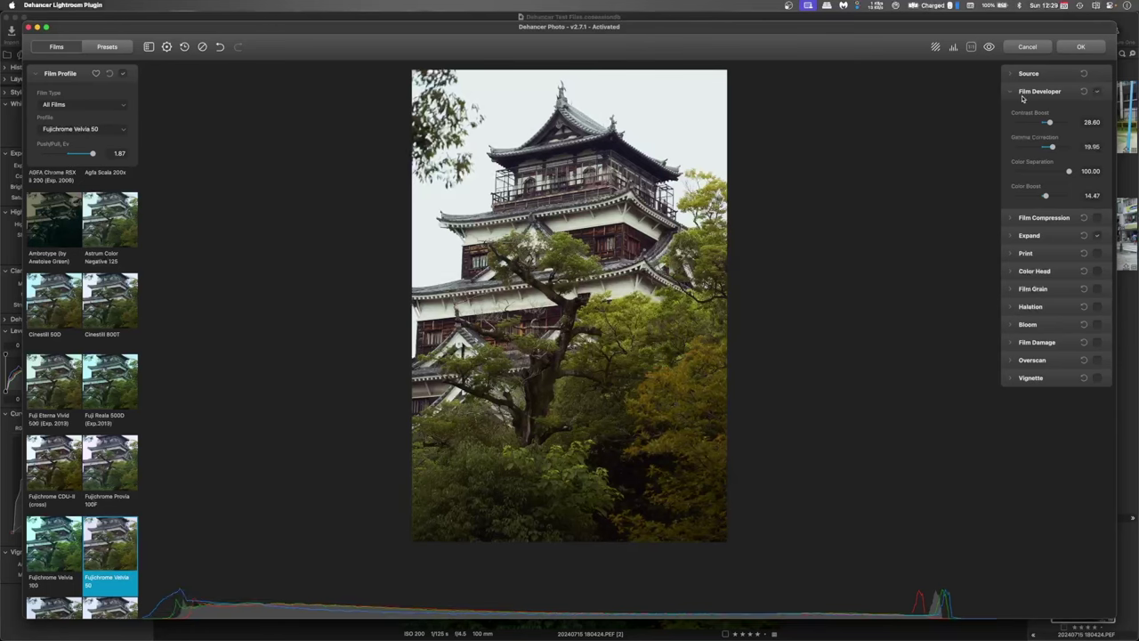
click(1011, 92)
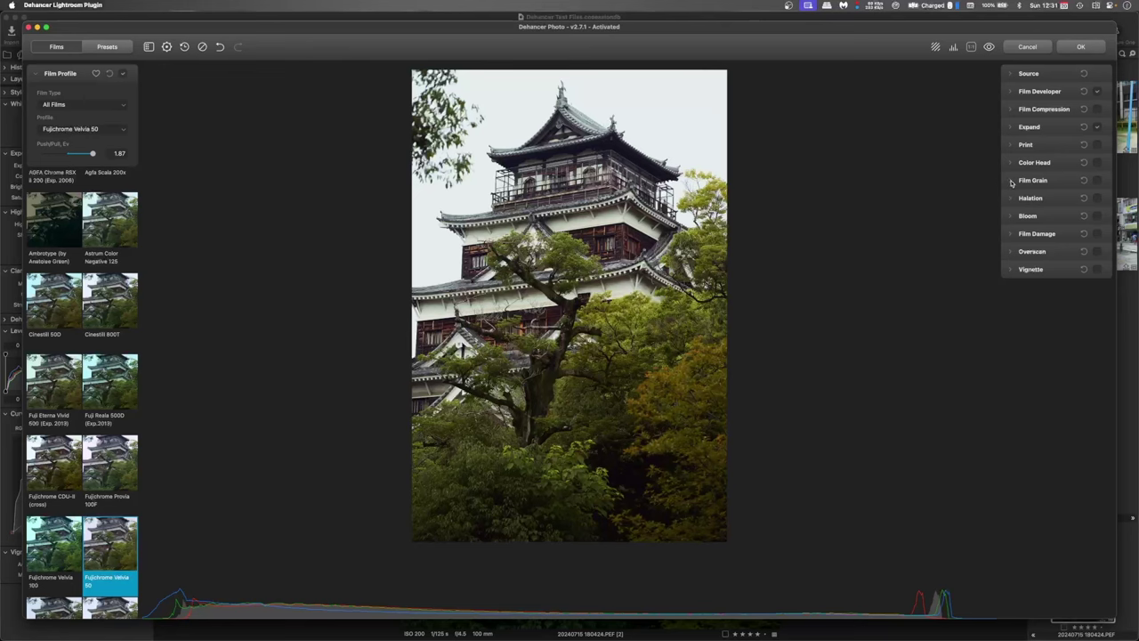
click(1011, 182)
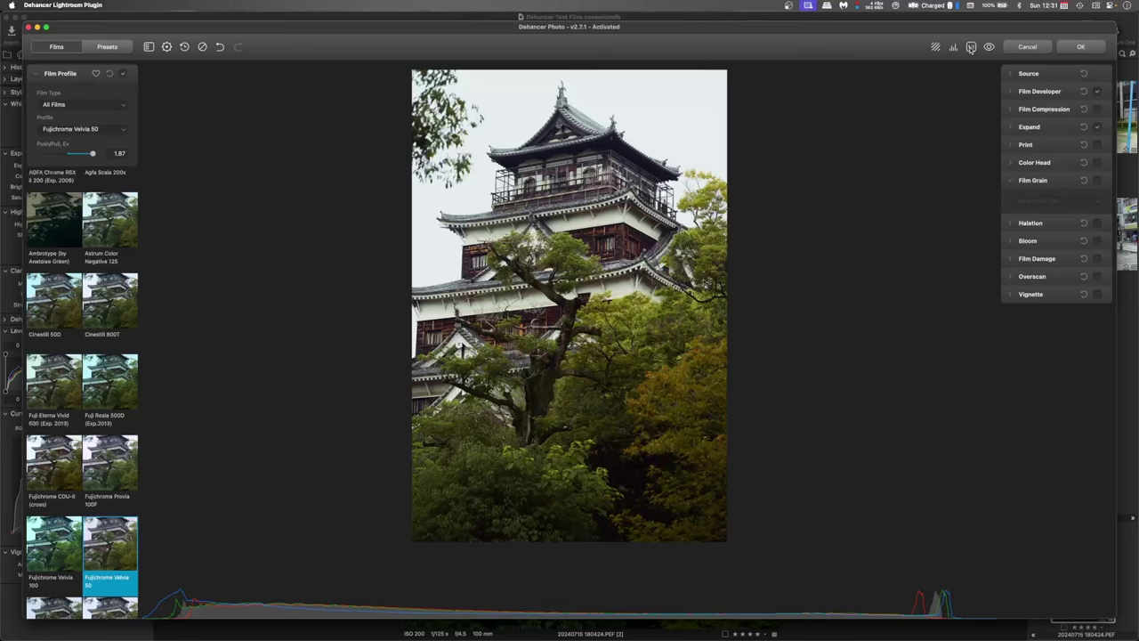
Zoom into the preview and change the grain preset from 35 mm ISO 250 to Custom
click(971, 47)
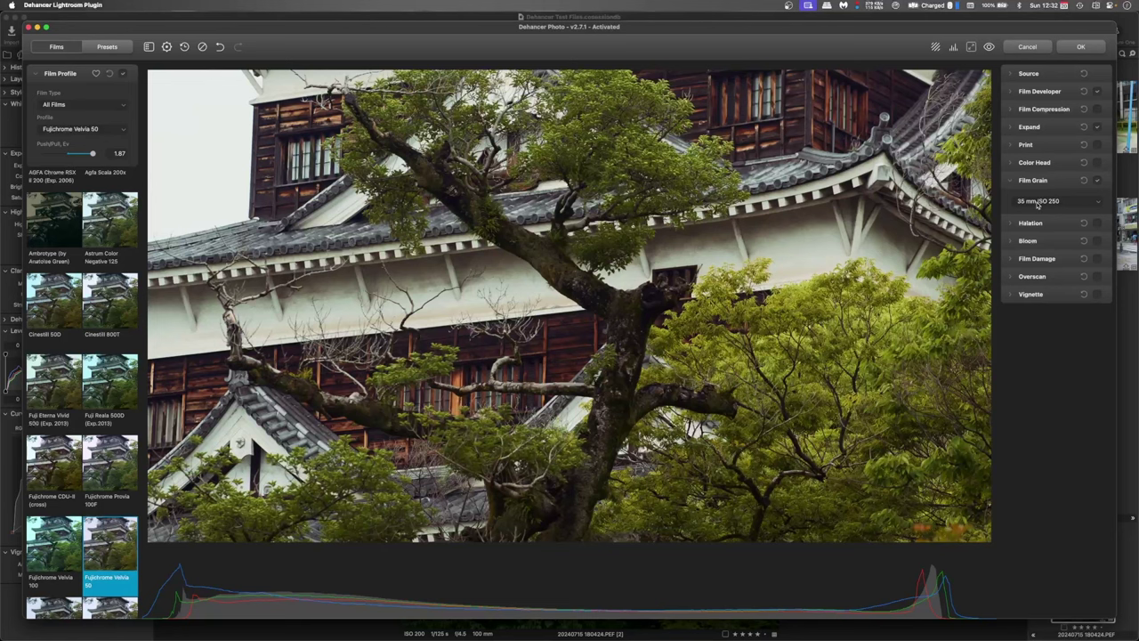
click(1038, 203)
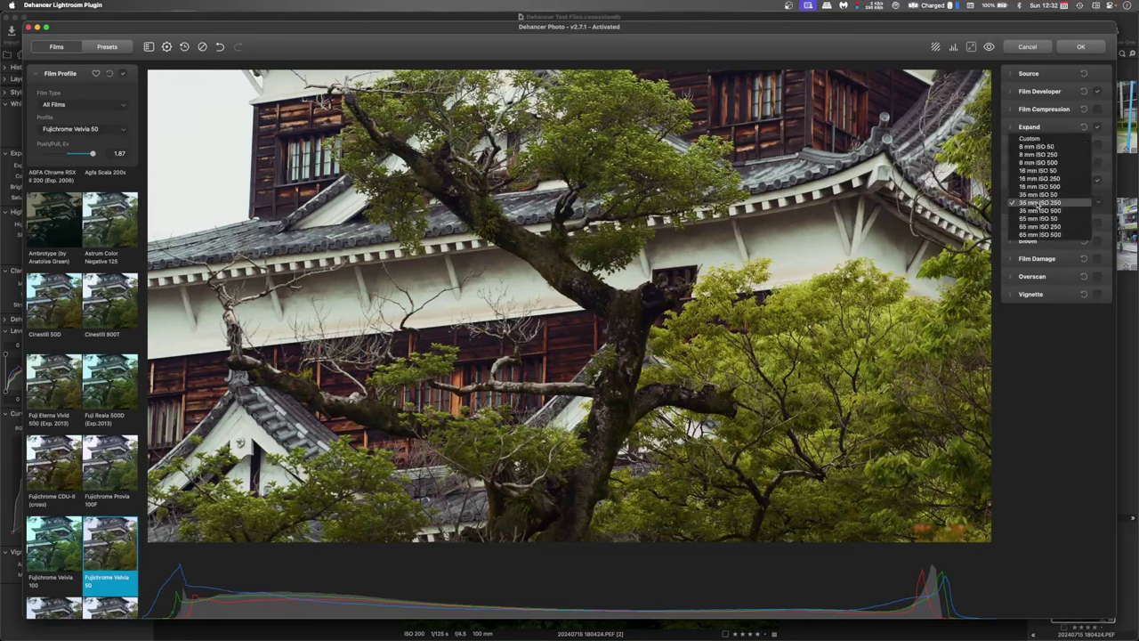
click(1047, 138)
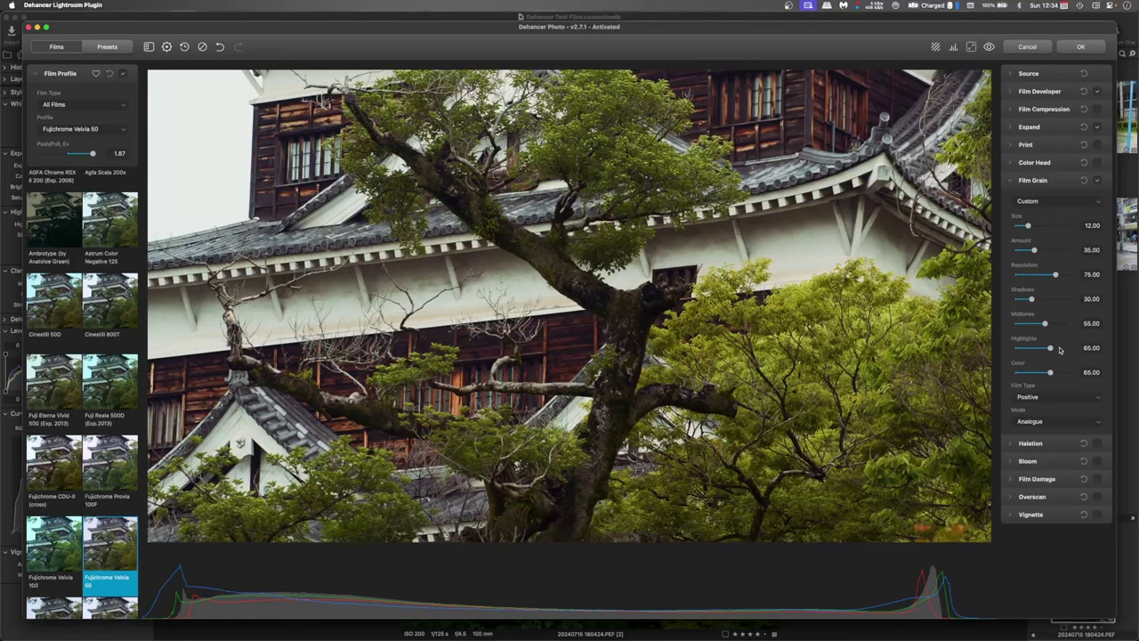
Keep grain film type Positive and tune grain to size 15.16, amount 27.42, resolution 26.55
click(1037, 398)
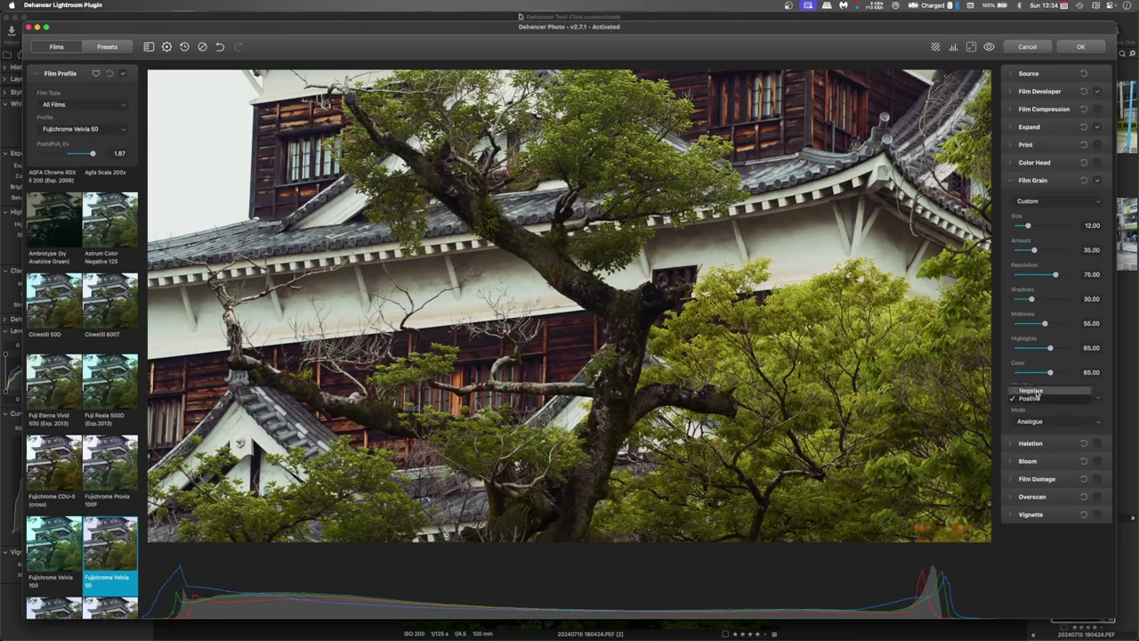
click(1037, 392)
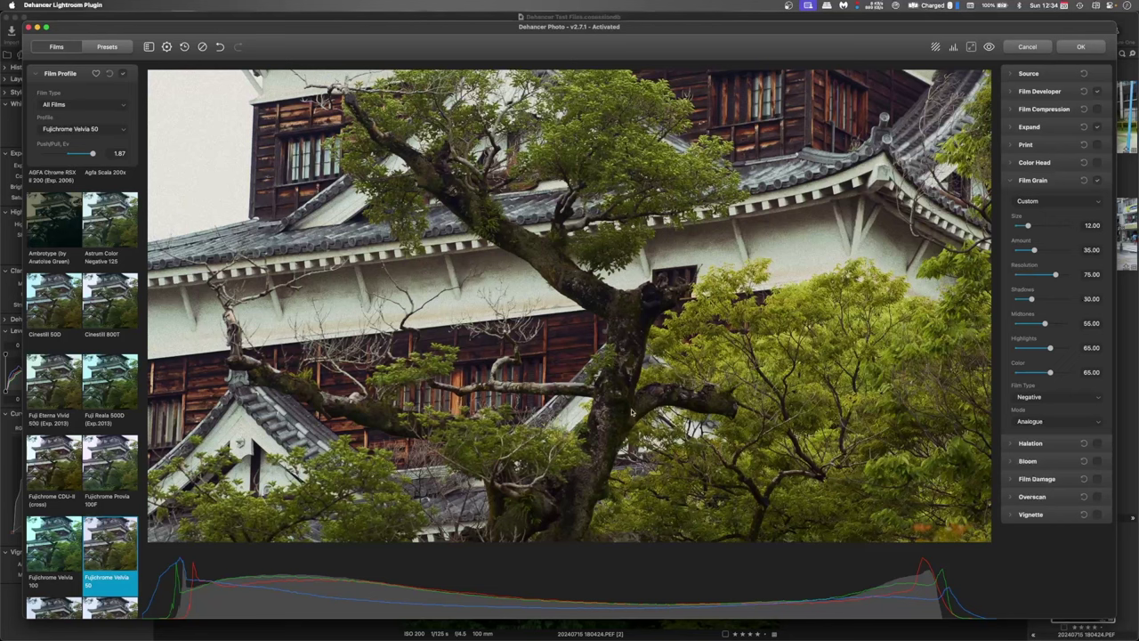
click(1029, 398)
click(1030, 407)
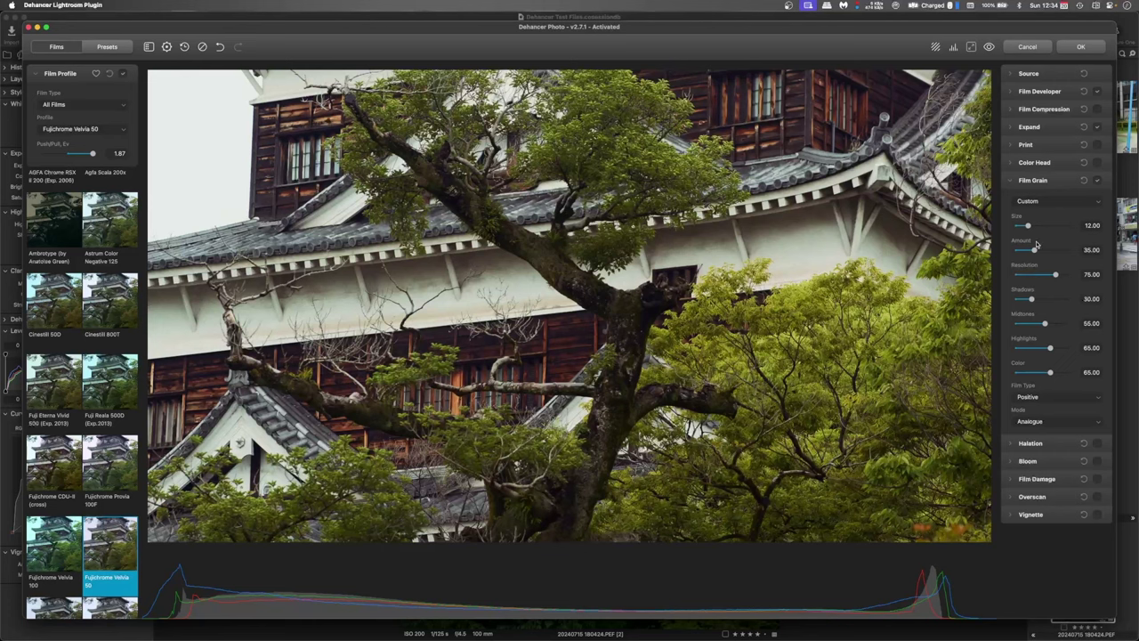
drag(1032, 227, 1030, 278)
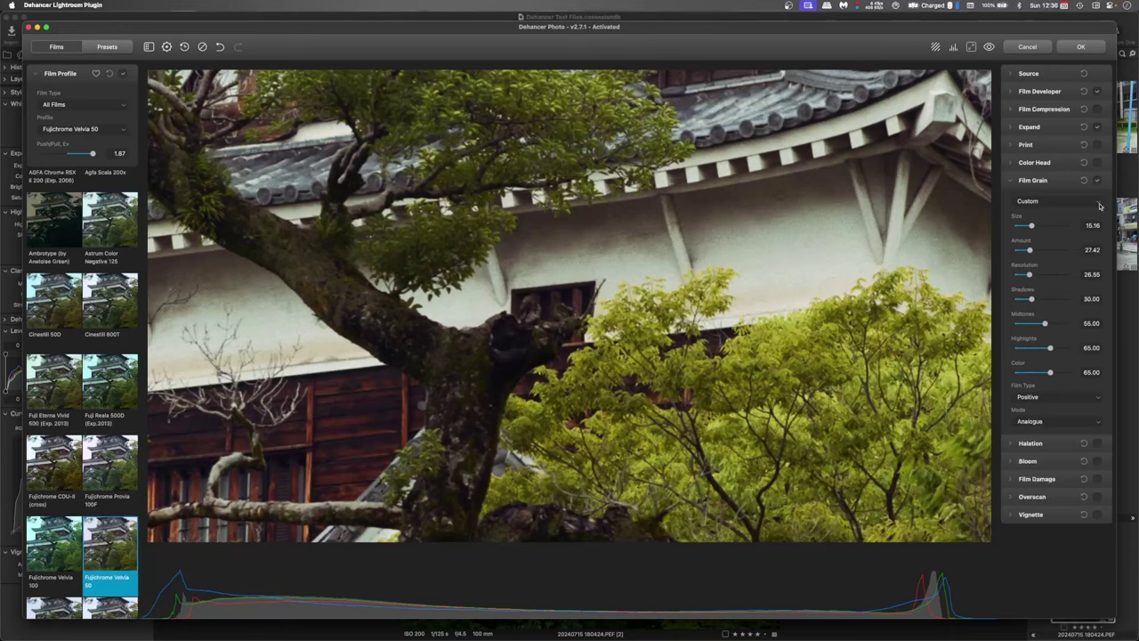
Fit the photo, compare graded versus original, review Source values, then apply with OK
click(1016, 182)
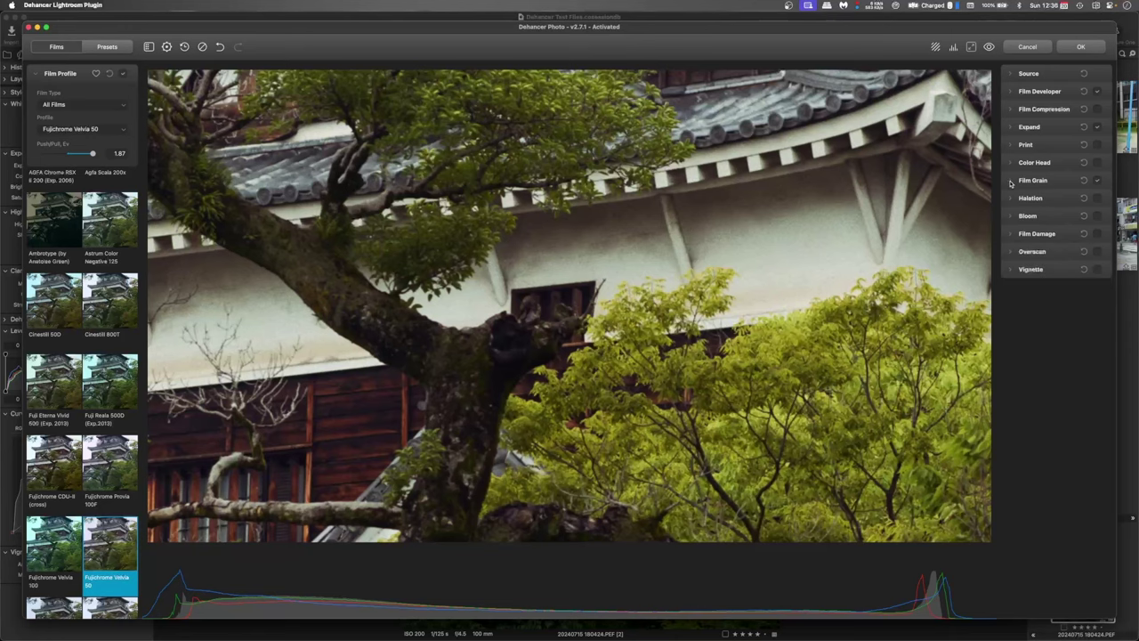
click(971, 47)
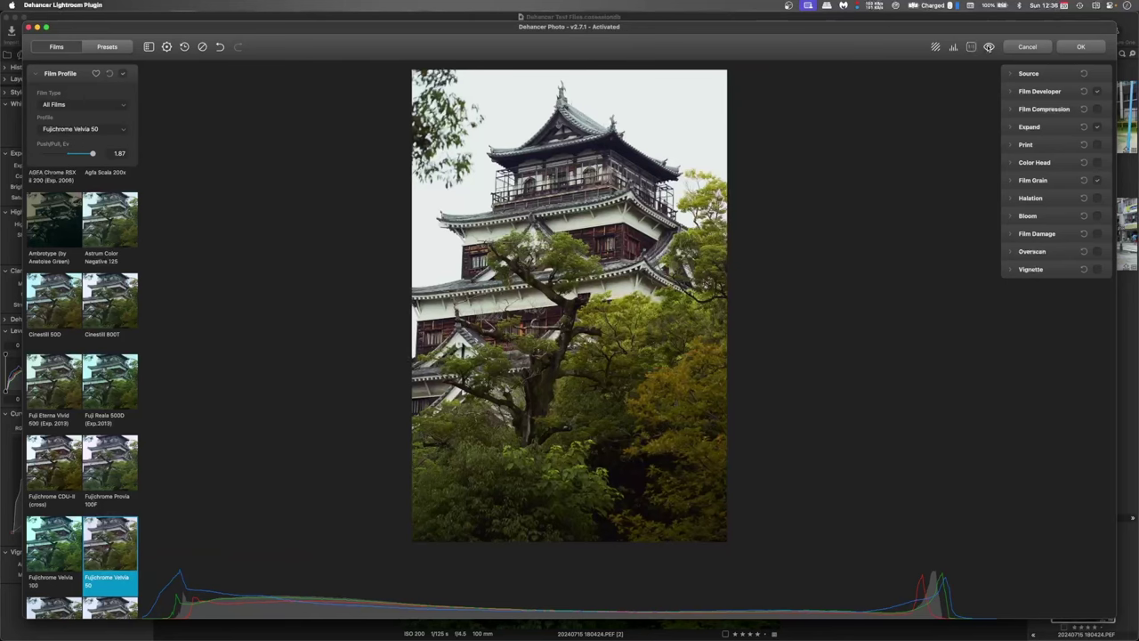
click(988, 46)
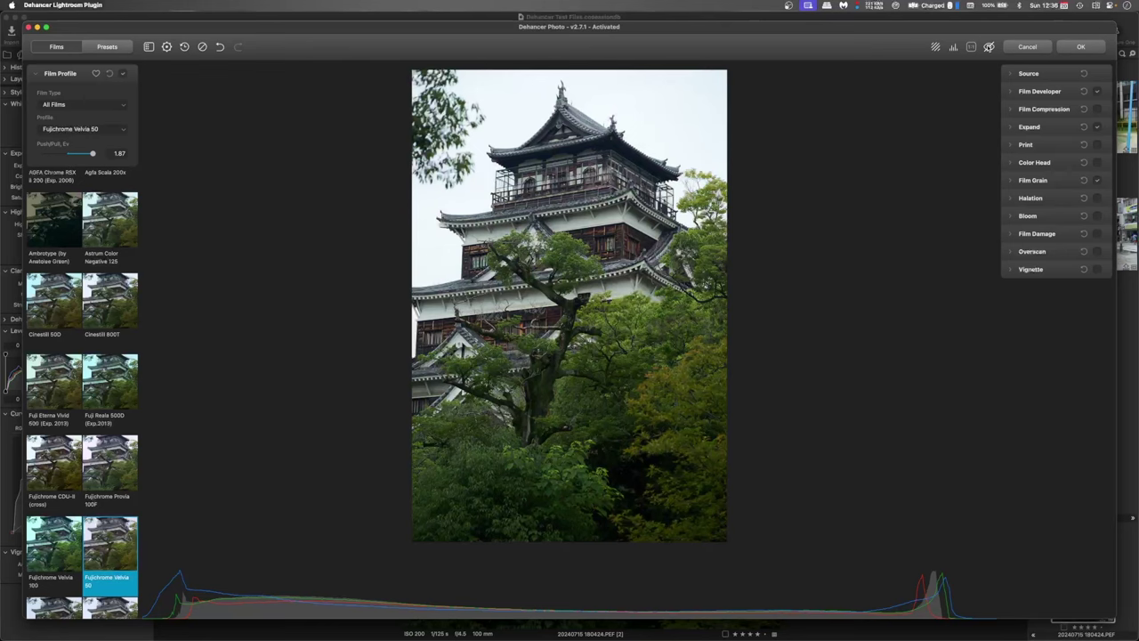
click(989, 46)
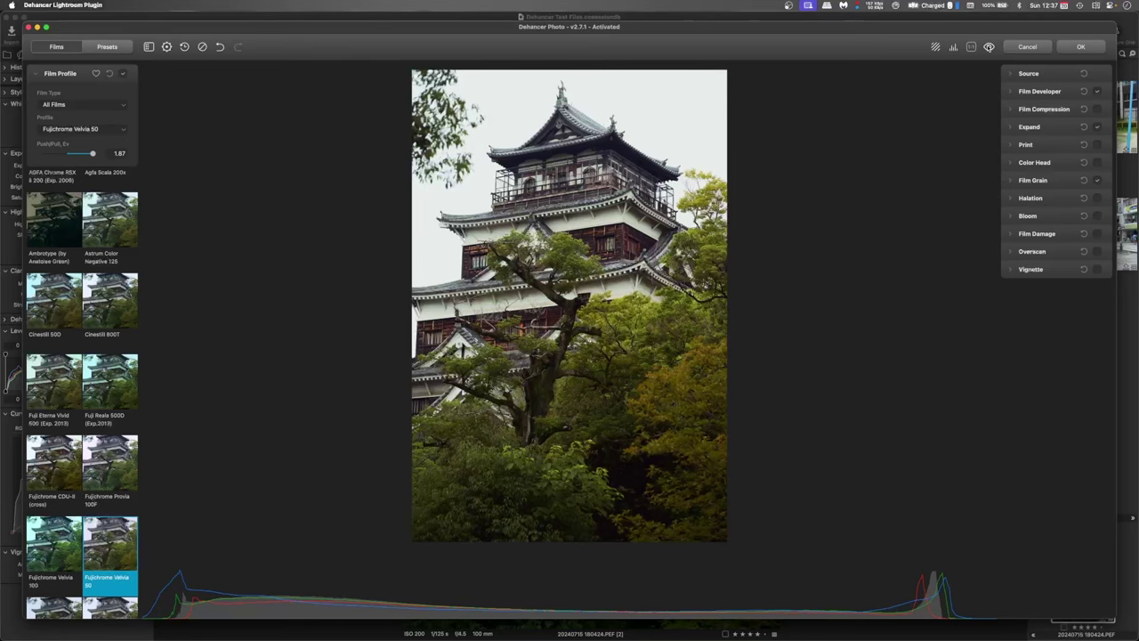
click(1010, 73)
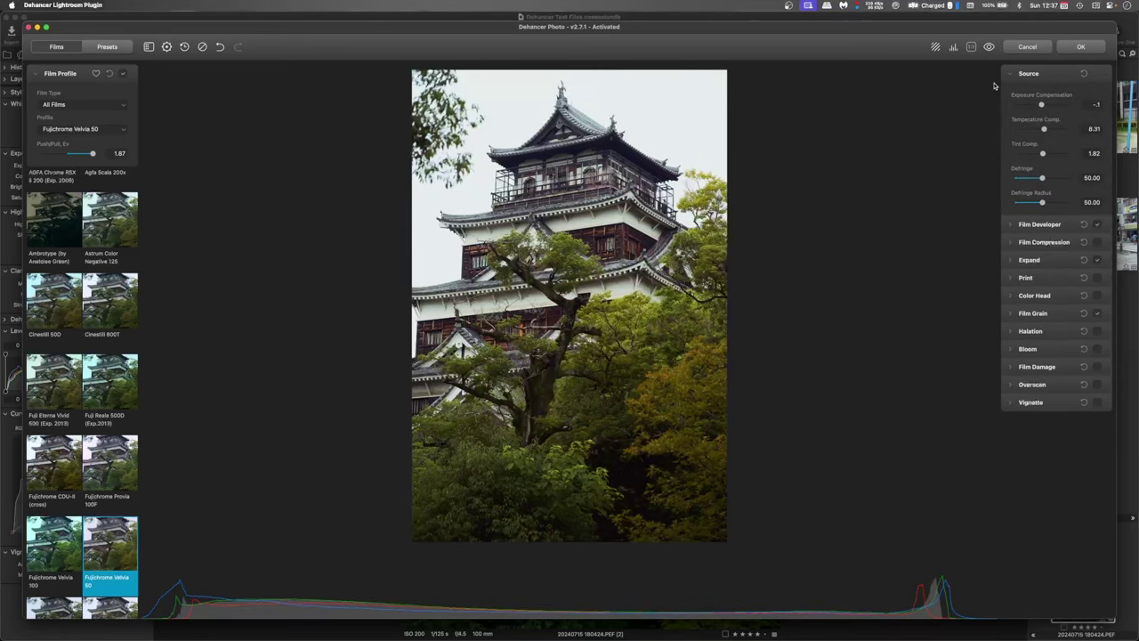
click(1081, 47)
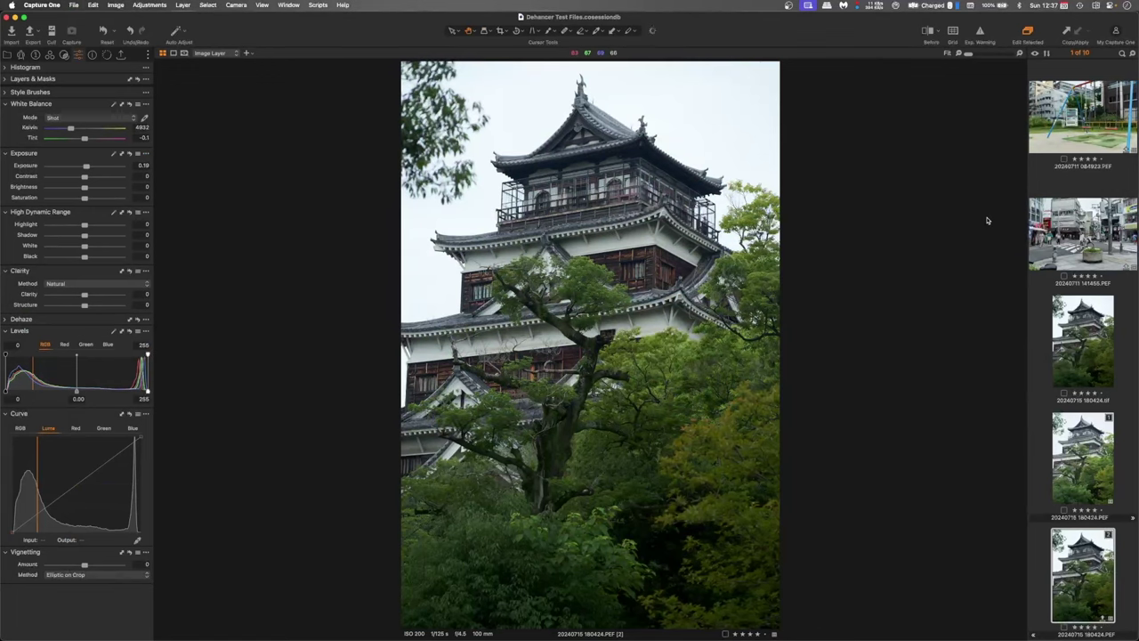
Compare the Dehancer TIFF with the original raw at 100%, then return to the ten-image grid
click(1084, 347)
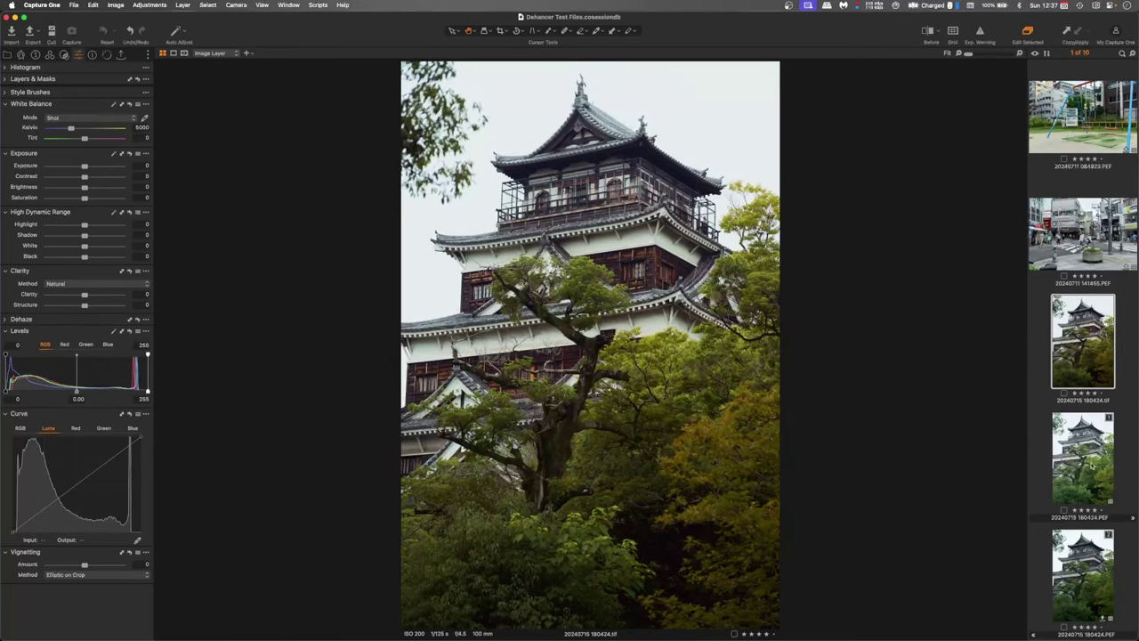
super+click(1082, 458)
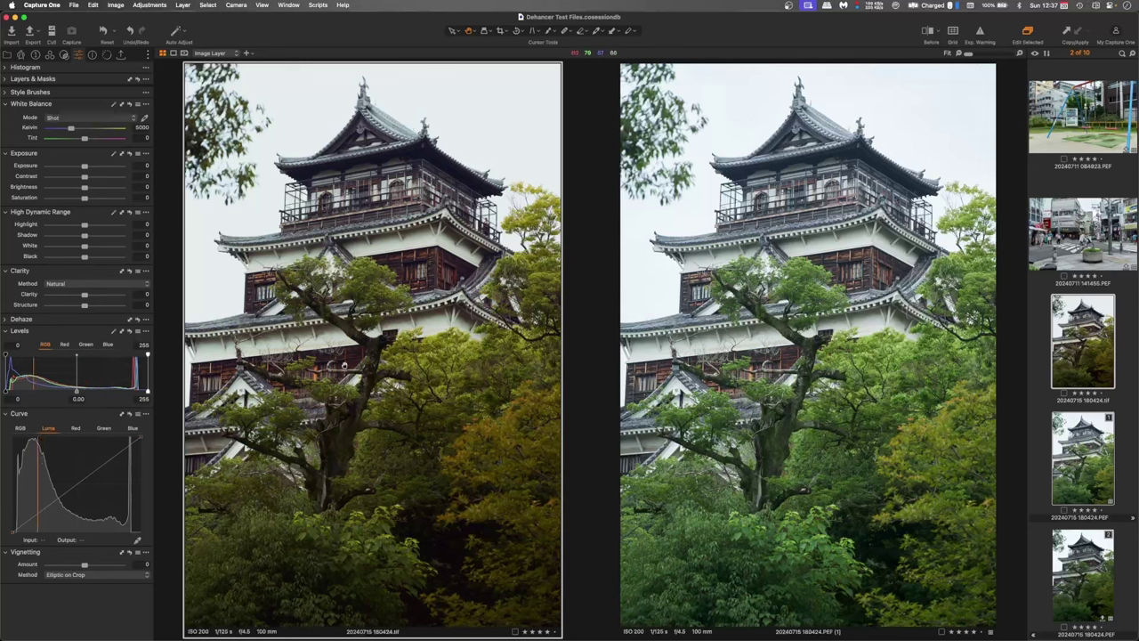
click(344, 365)
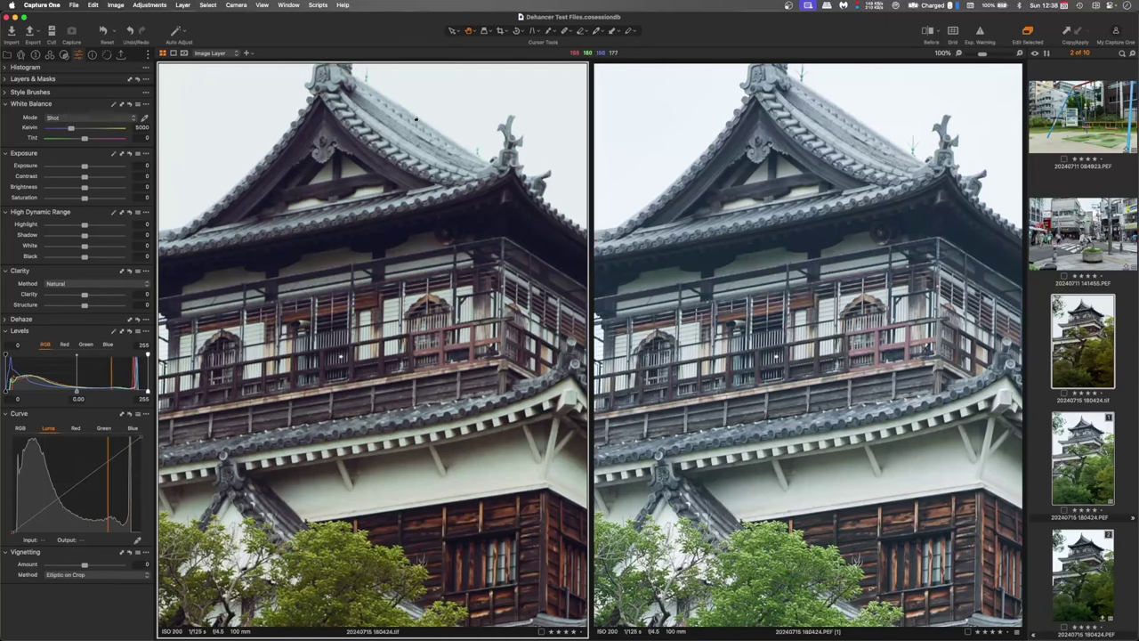
scroll(427, 119, up, 5)
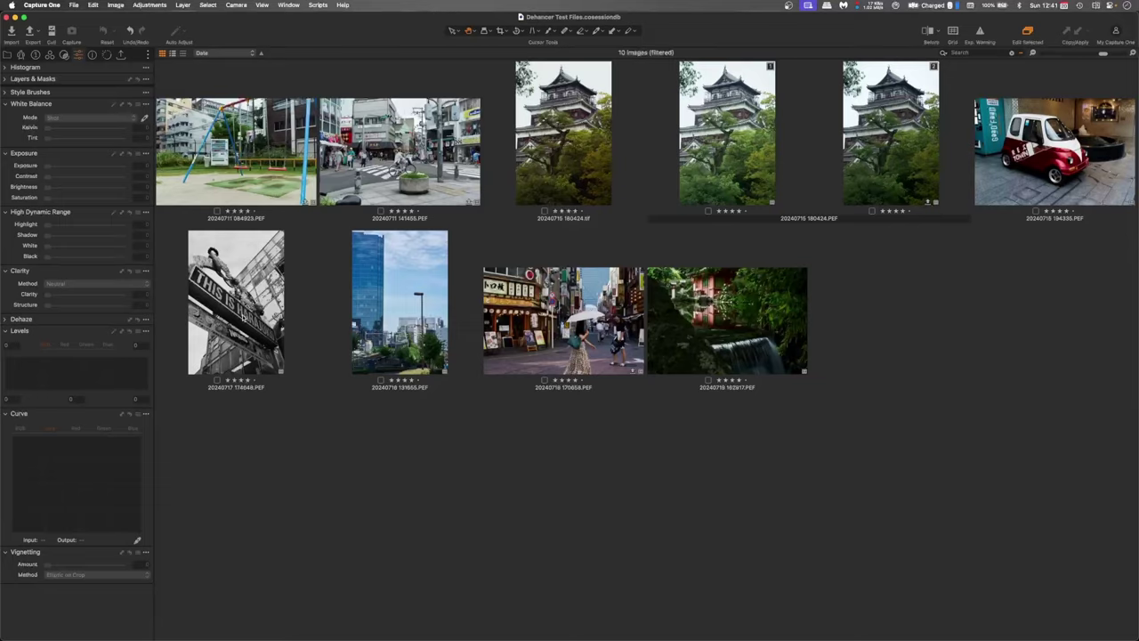
Make a clone variant of the Harajuku sign photo and reset its adjustments
double_click(248, 318)
right_click(1070, 535)
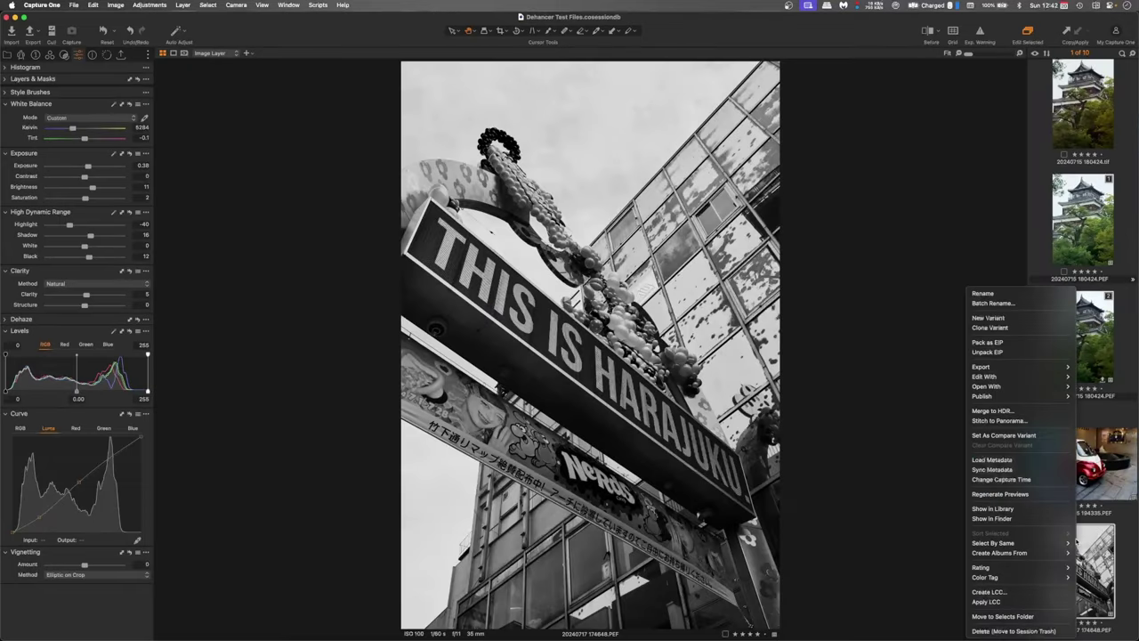
click(1011, 328)
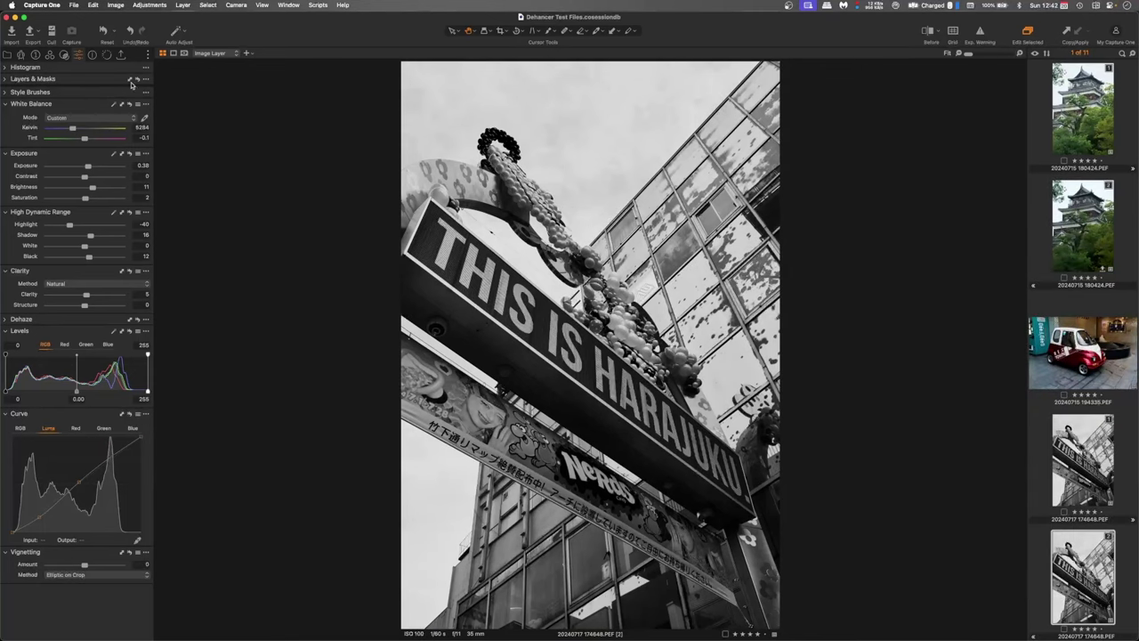
click(106, 31)
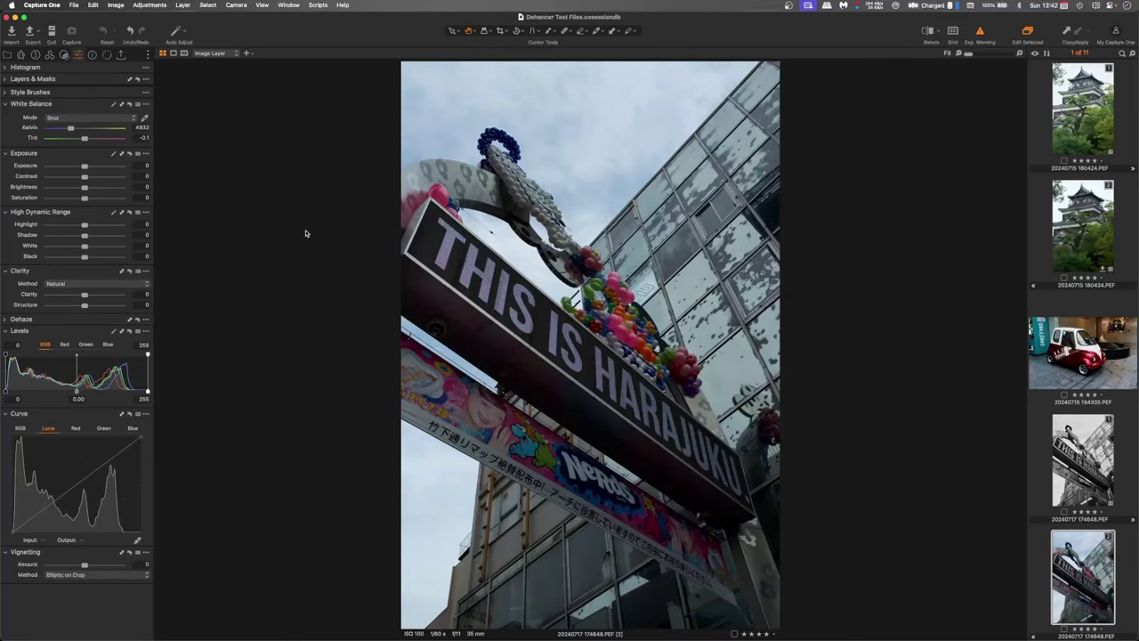
Brighten the copy's exposure to 0.54, show its histogram, and bring up its editing options
click(89, 168)
click(25, 68)
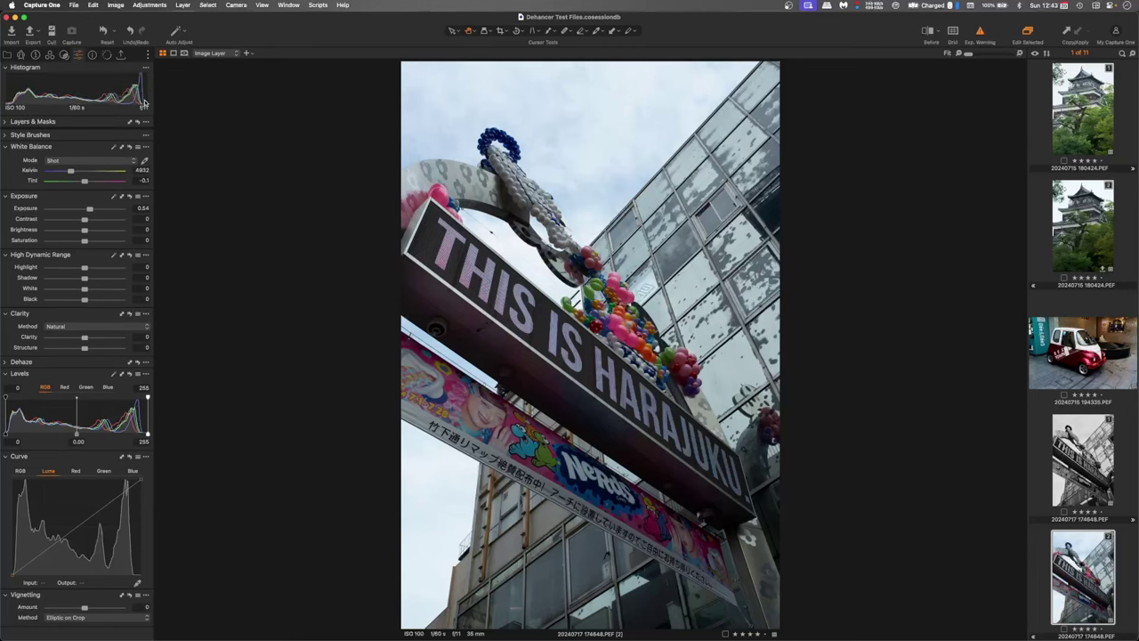
right_click(1074, 352)
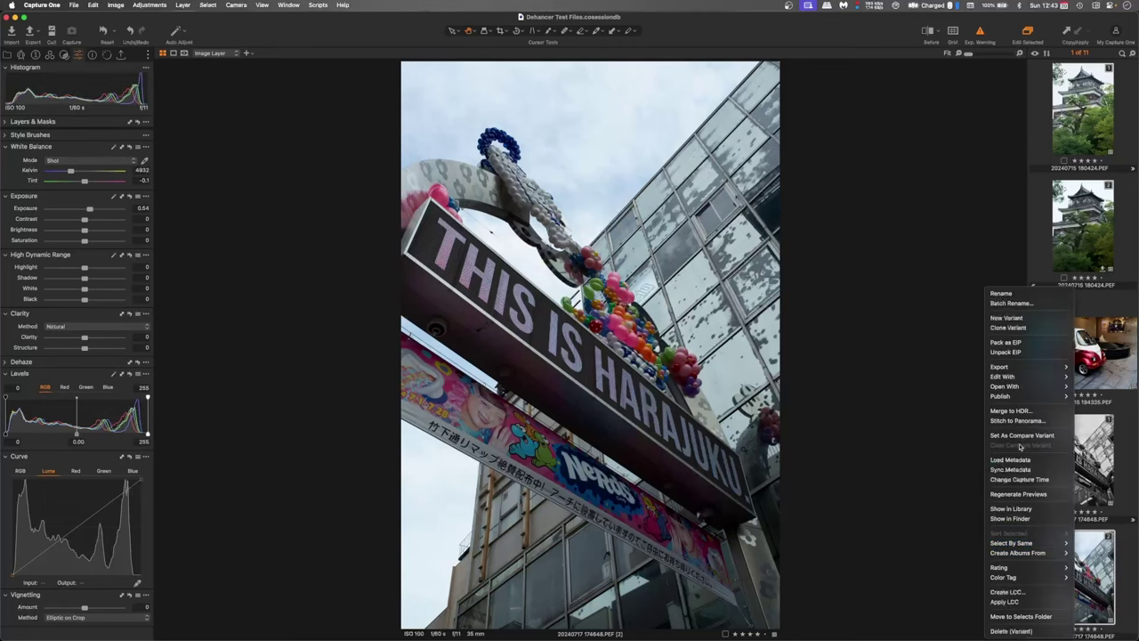
mouse_move(1005, 376)
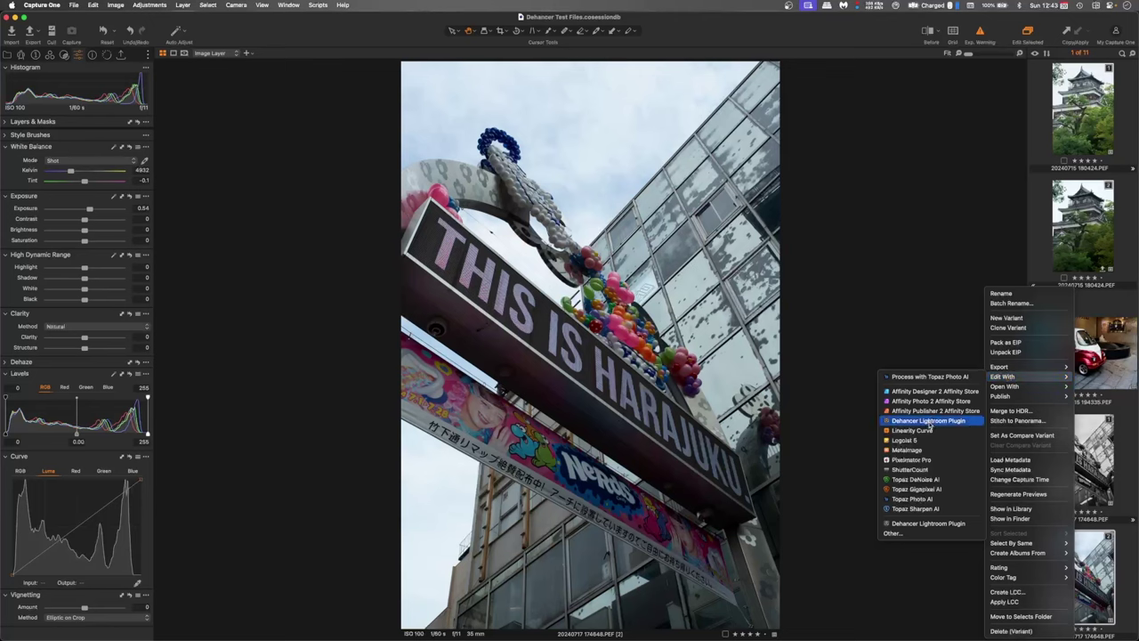
Send the copy to Dehancer, reset all settings, and filter film types to Black & White
click(916, 423)
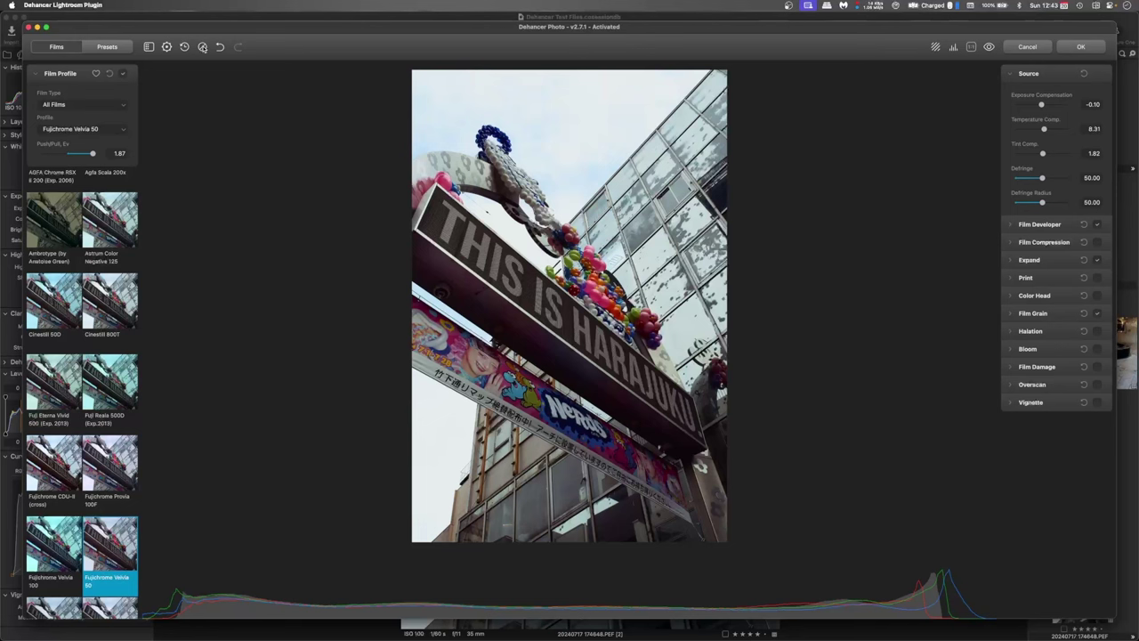
click(203, 47)
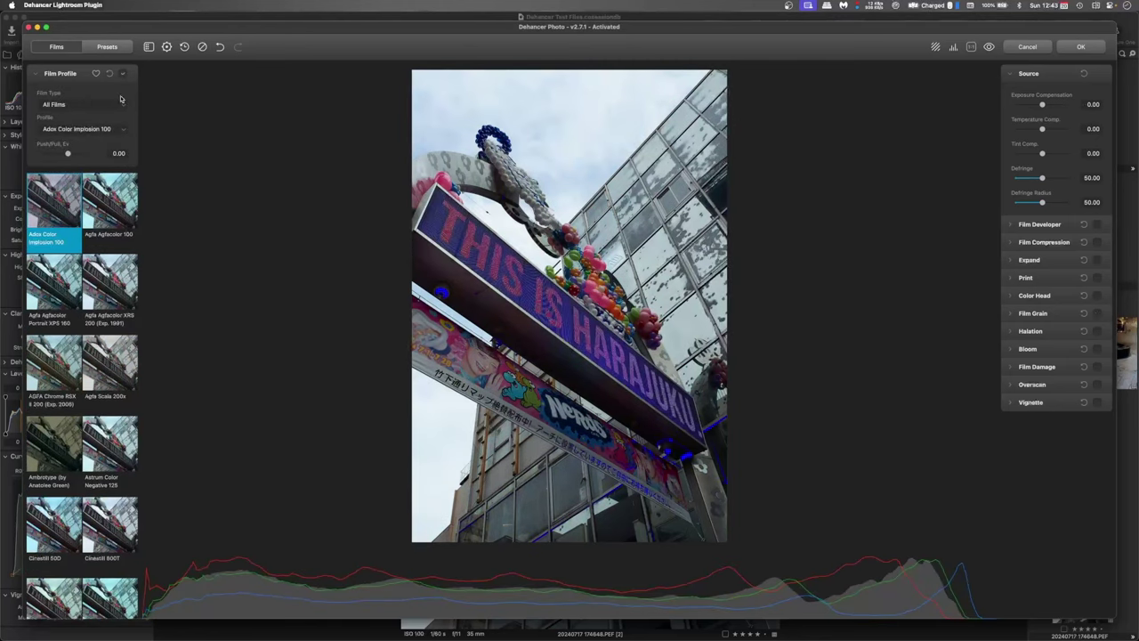
click(64, 104)
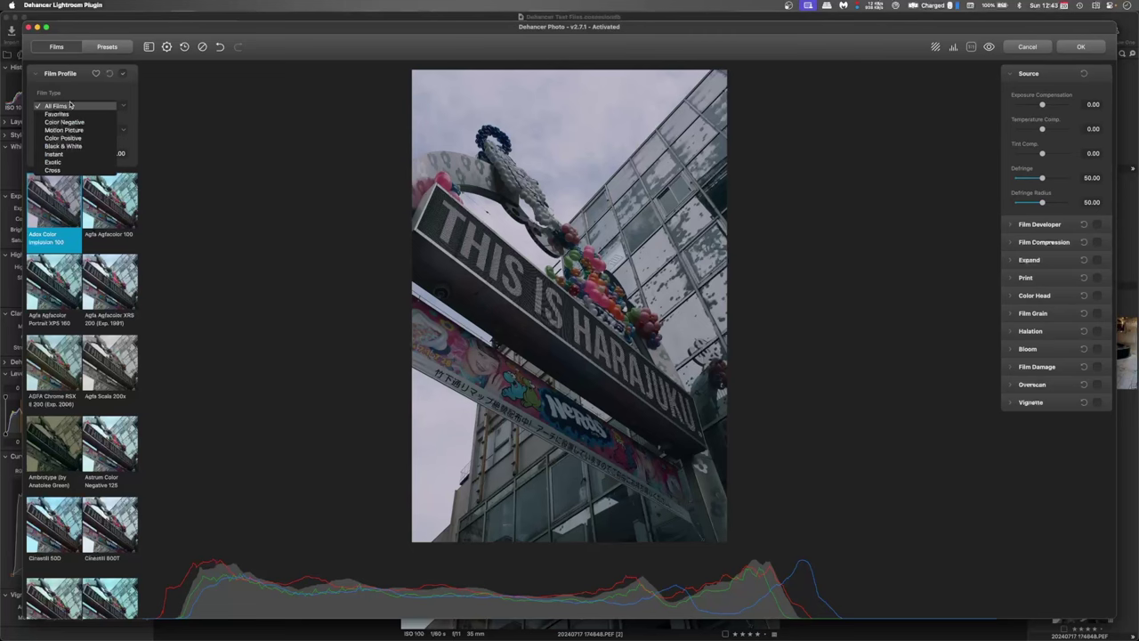
click(84, 149)
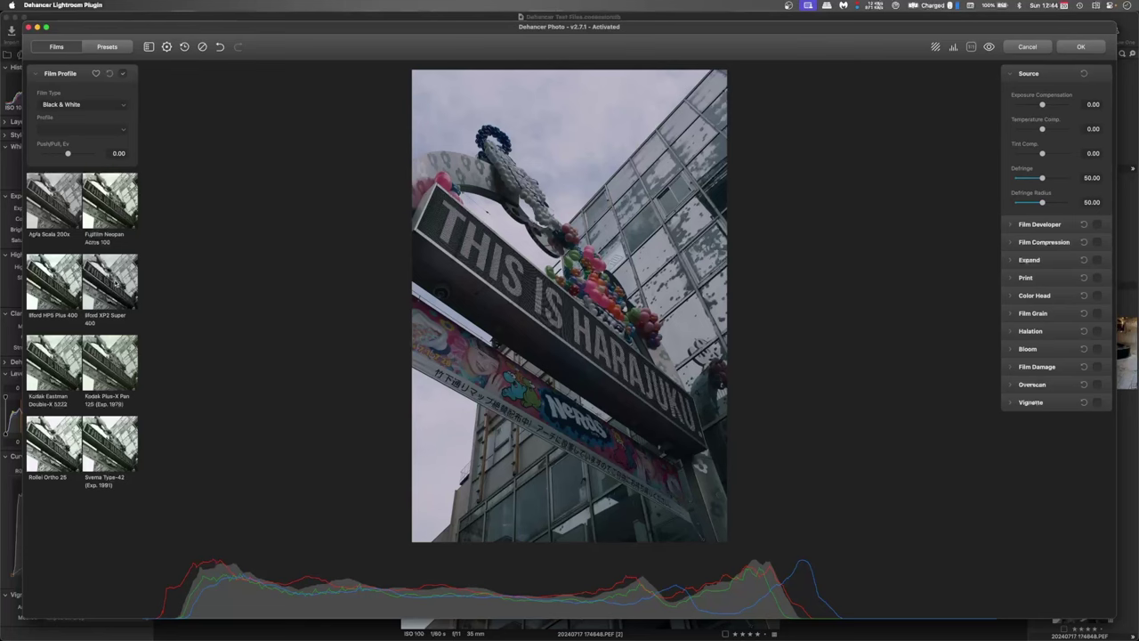
Apply the Ilford XP2 Super 400 film look, comparing with HP5 Plus 400, and hide clipping
click(115, 283)
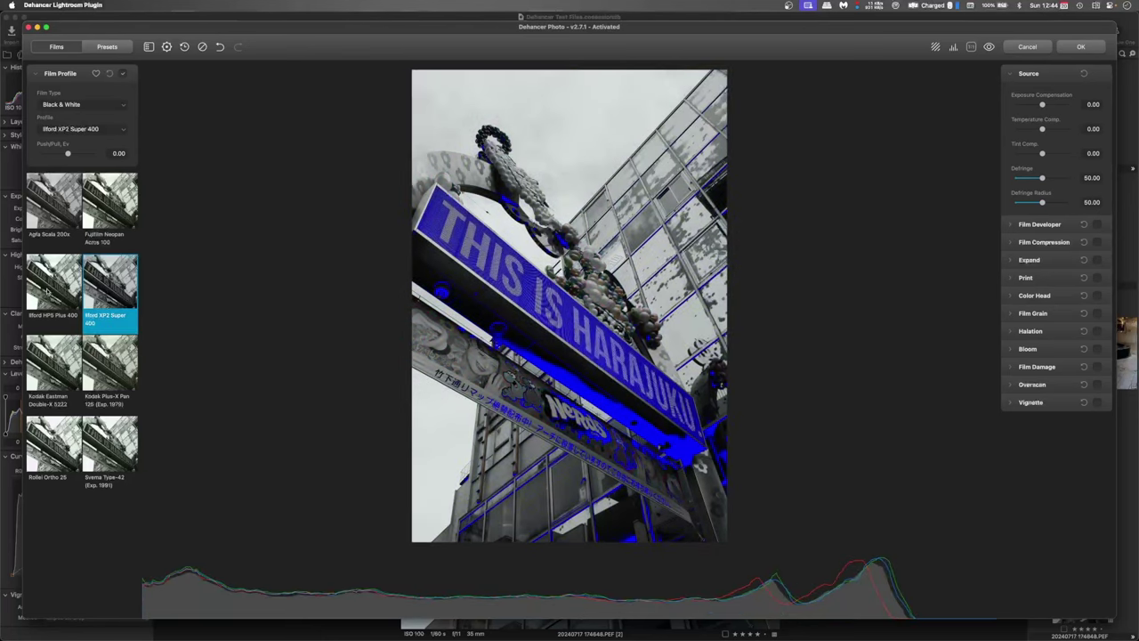
click(54, 286)
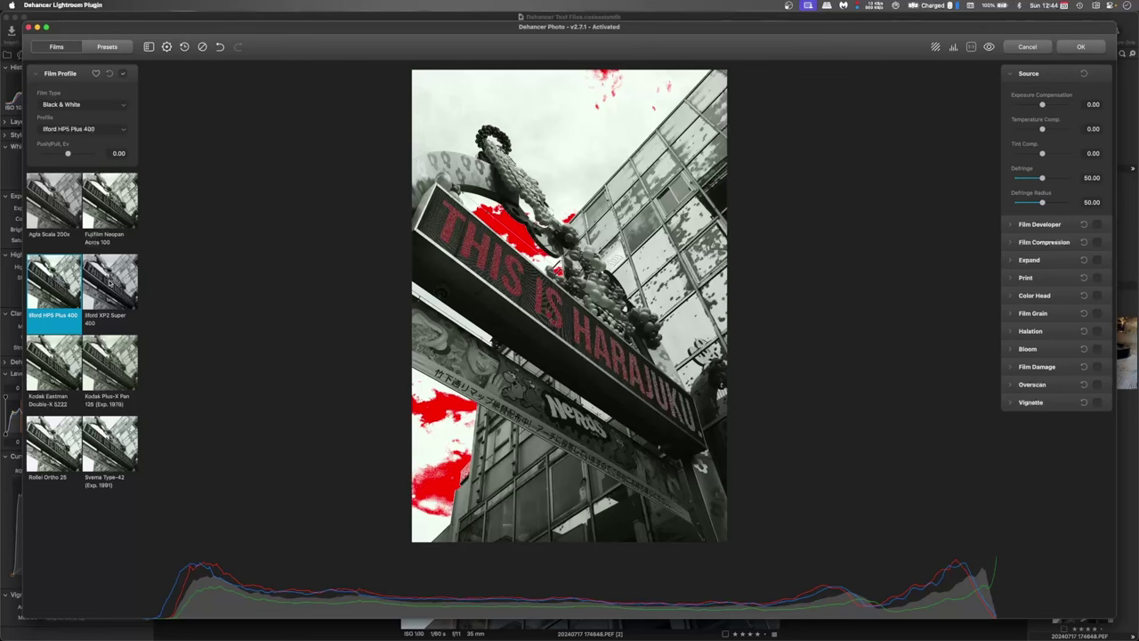
click(109, 282)
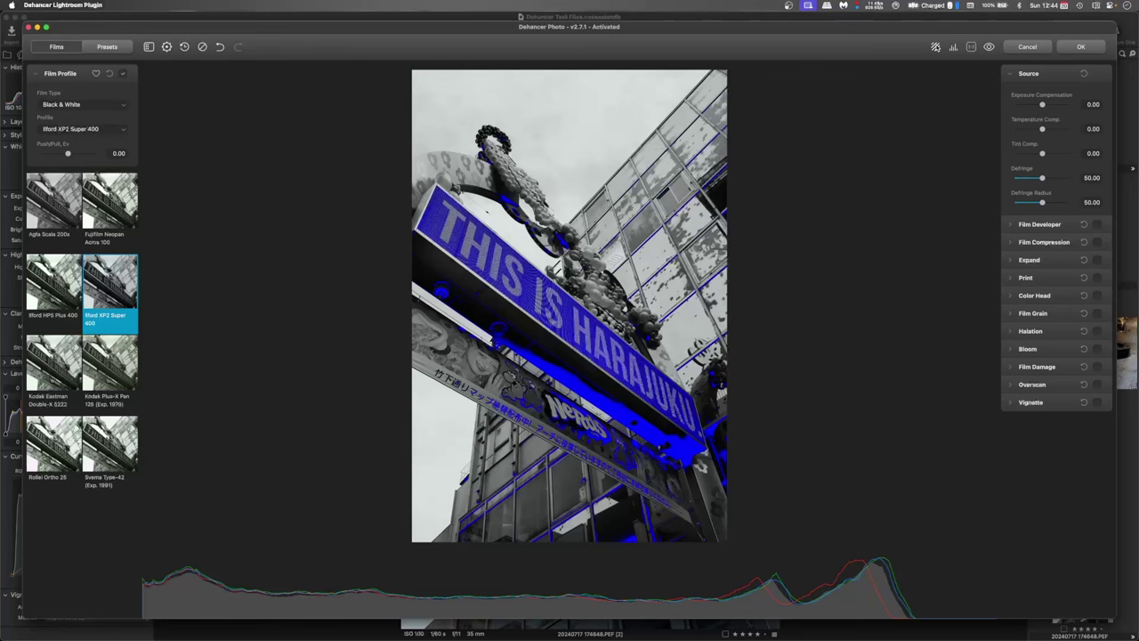
click(936, 46)
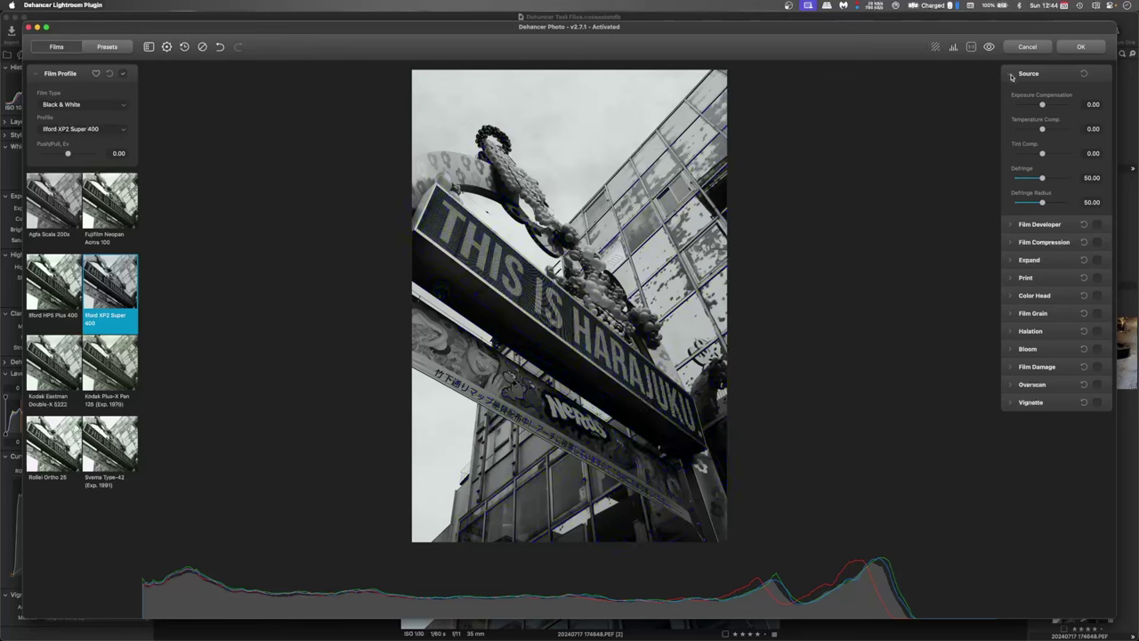
Turn on Expand with White Point 91.29 and Black Point -3.21, checking the sign lettering at 1:1
click(1011, 75)
click(1028, 129)
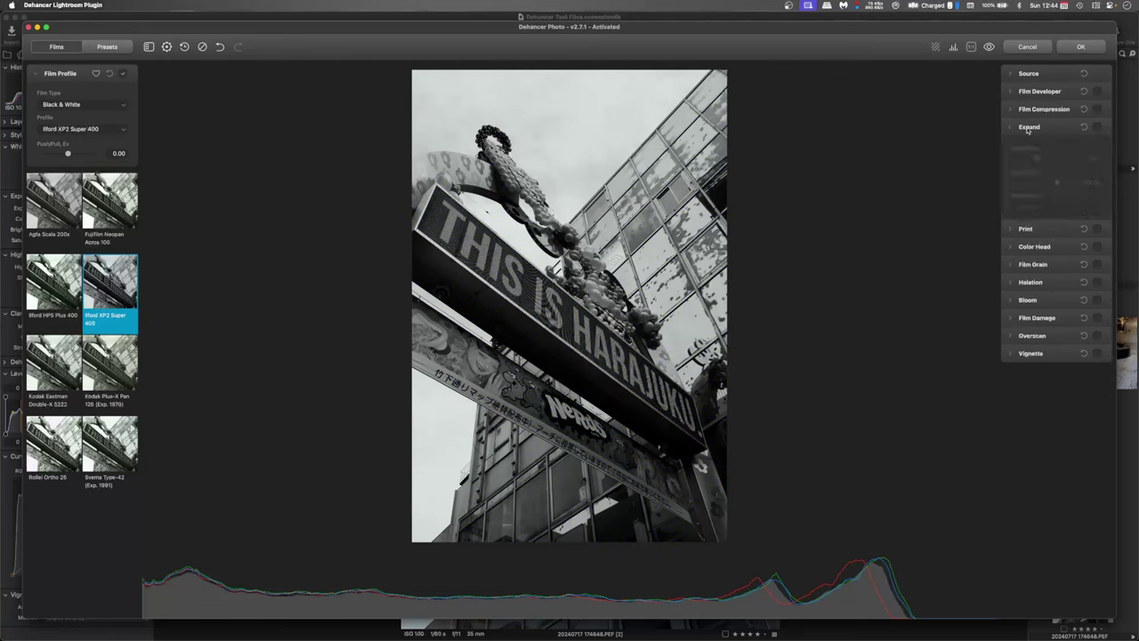
mouse_move(1057, 182)
mouse_down()
mouse_move(1043, 185)
mouse_move(1062, 183)
mouse_up()
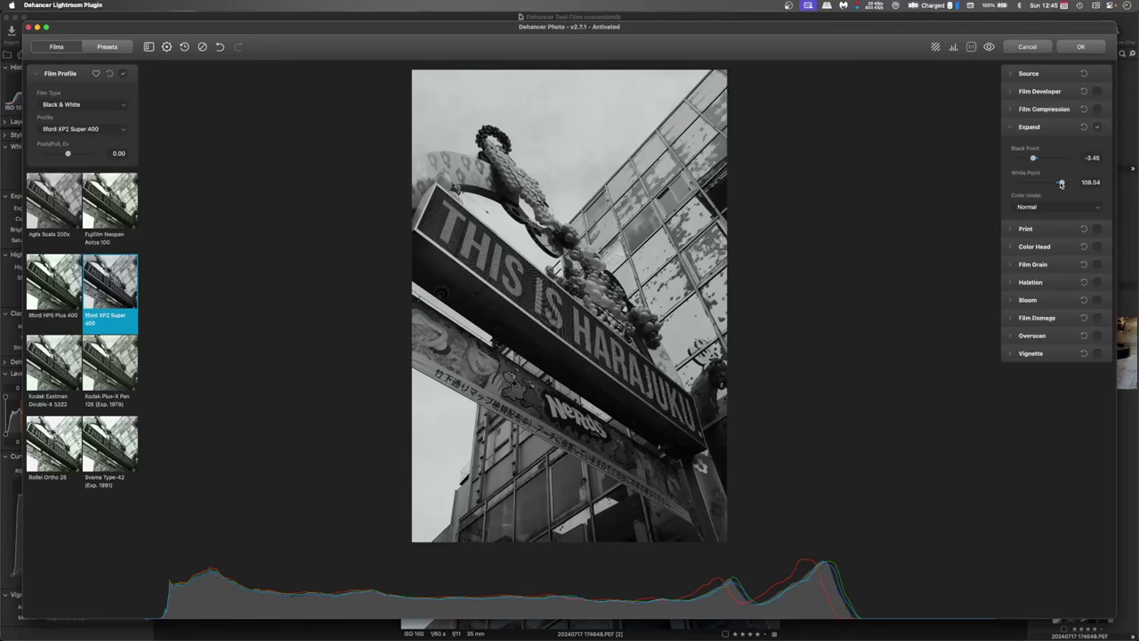
drag(1060, 185, 1052, 186)
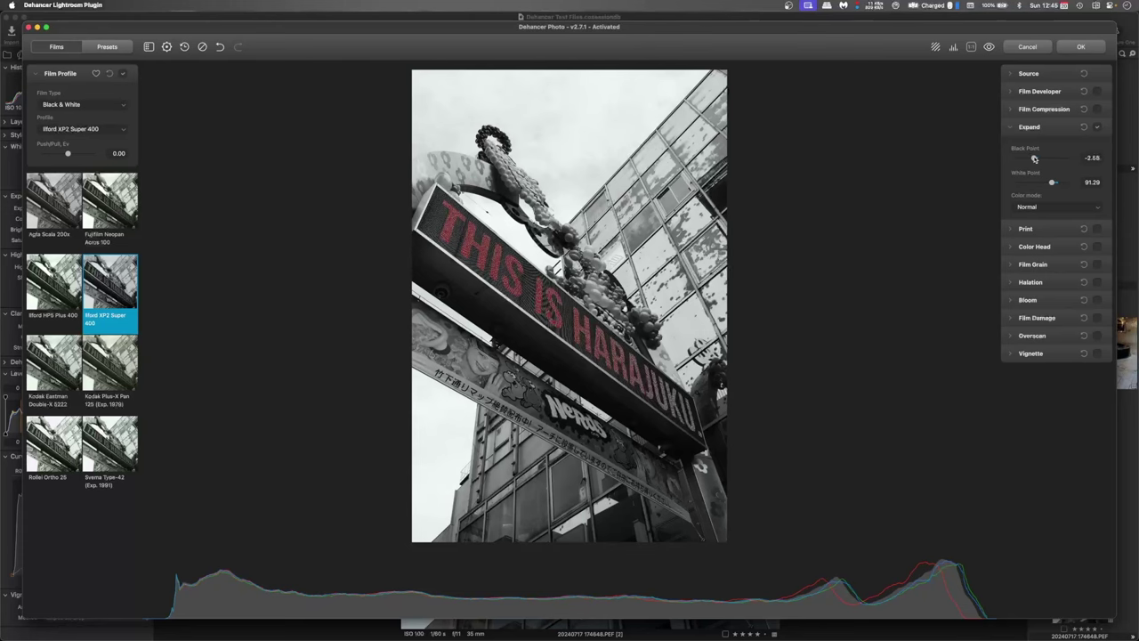
drag(1034, 158, 1033, 158)
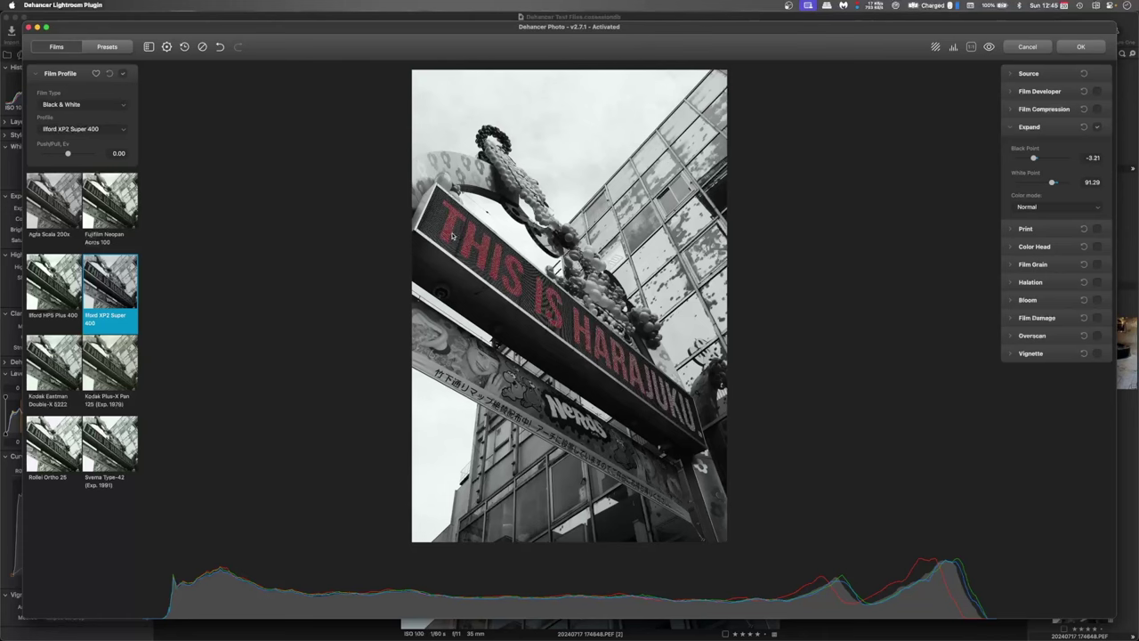
click(549, 309)
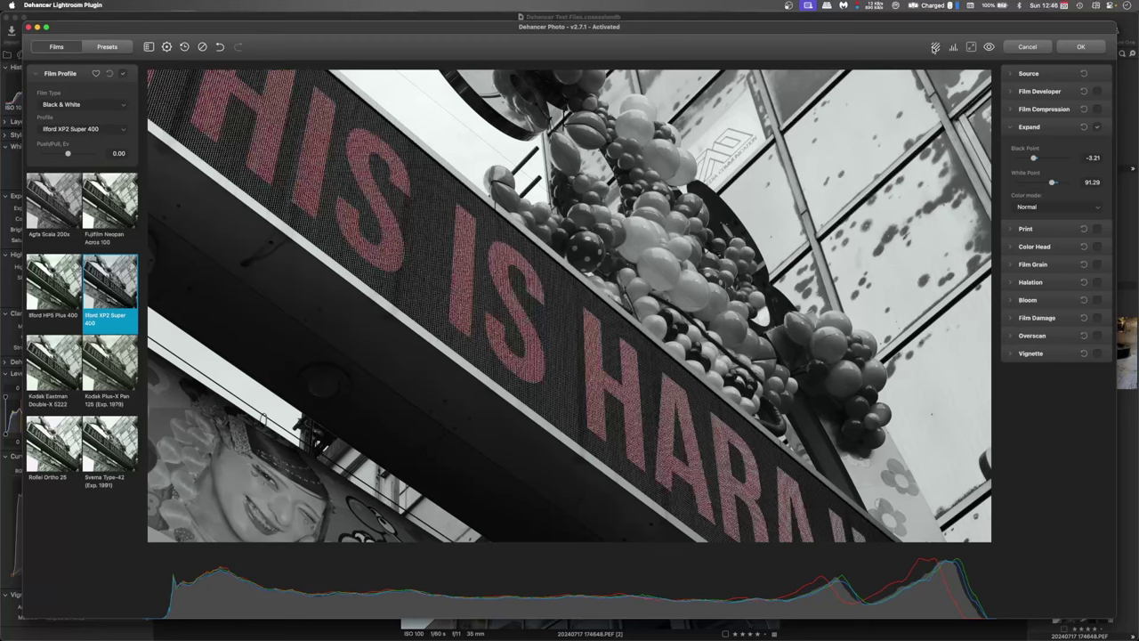
click(933, 48)
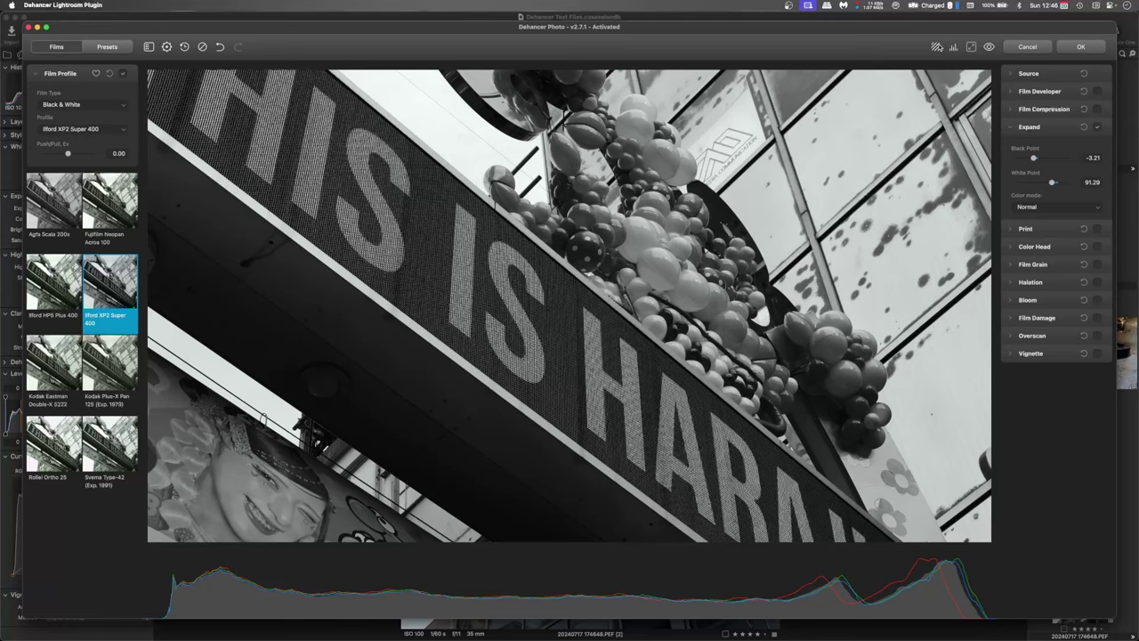
Enable Film Developer with Contrast Boost 21.67 and raise the Expand White Point to 92.87
click(935, 47)
click(1011, 92)
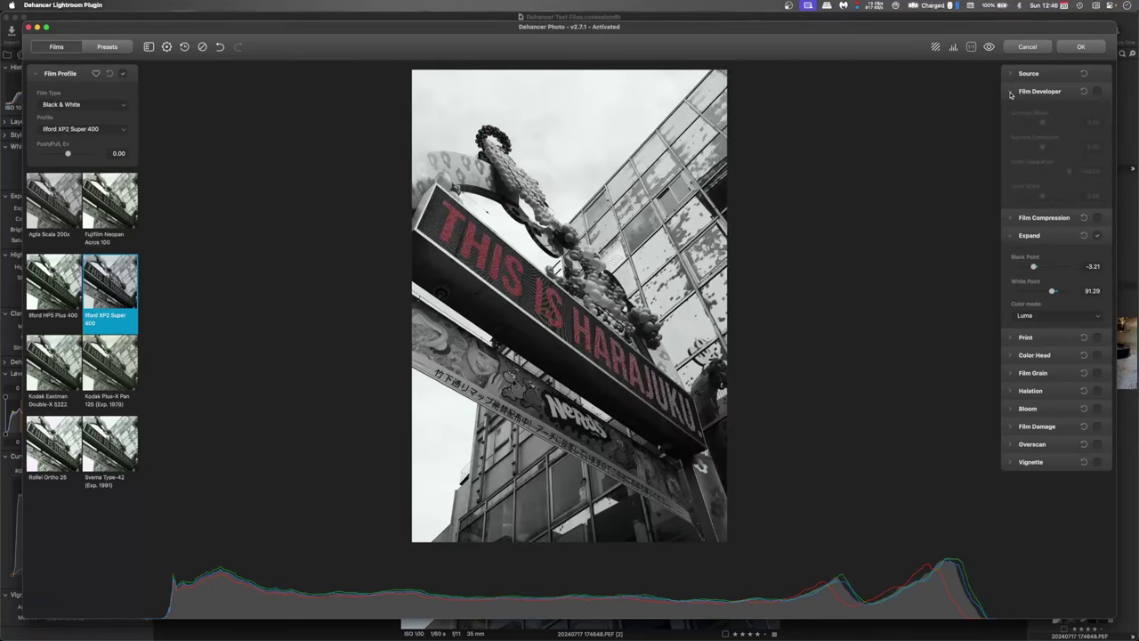
click(1097, 91)
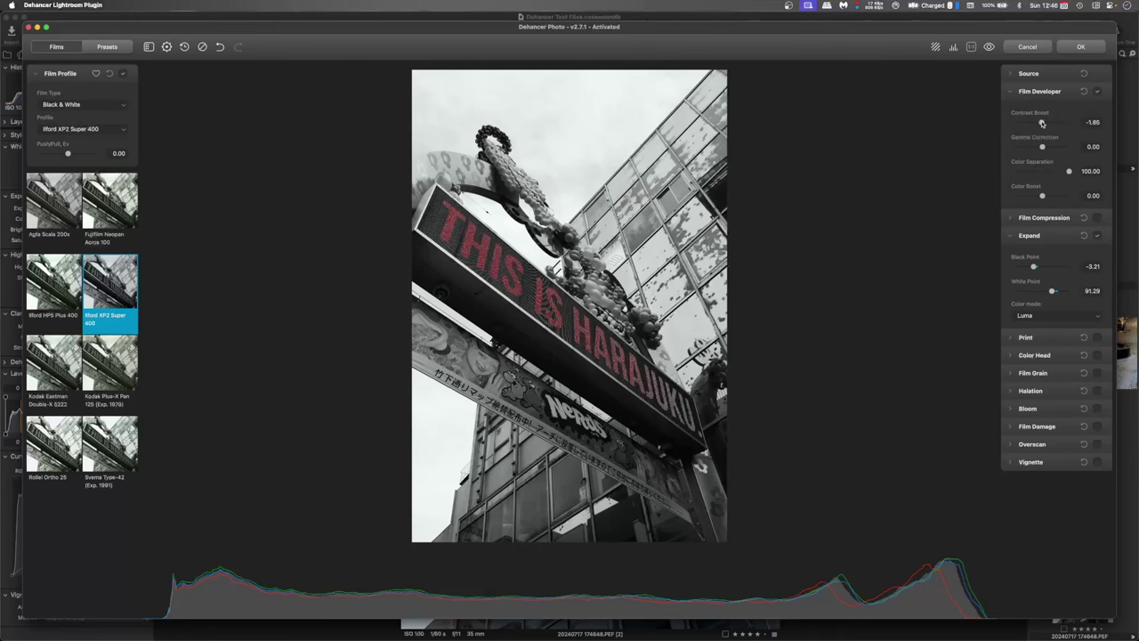
drag(1042, 123, 1047, 123)
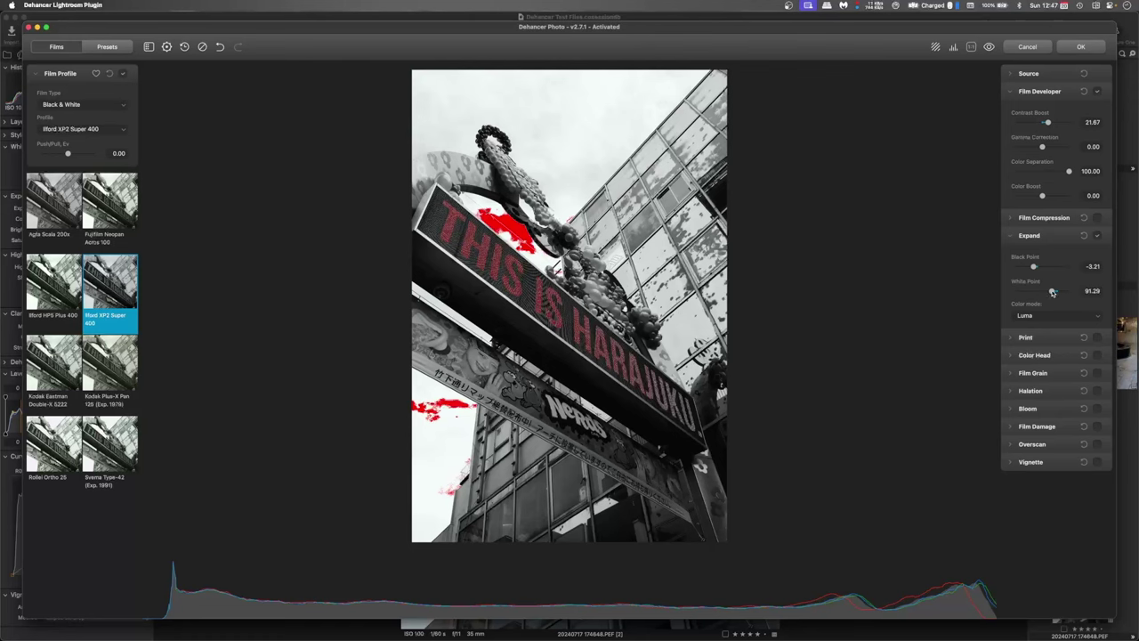
drag(1052, 292, 1053, 292)
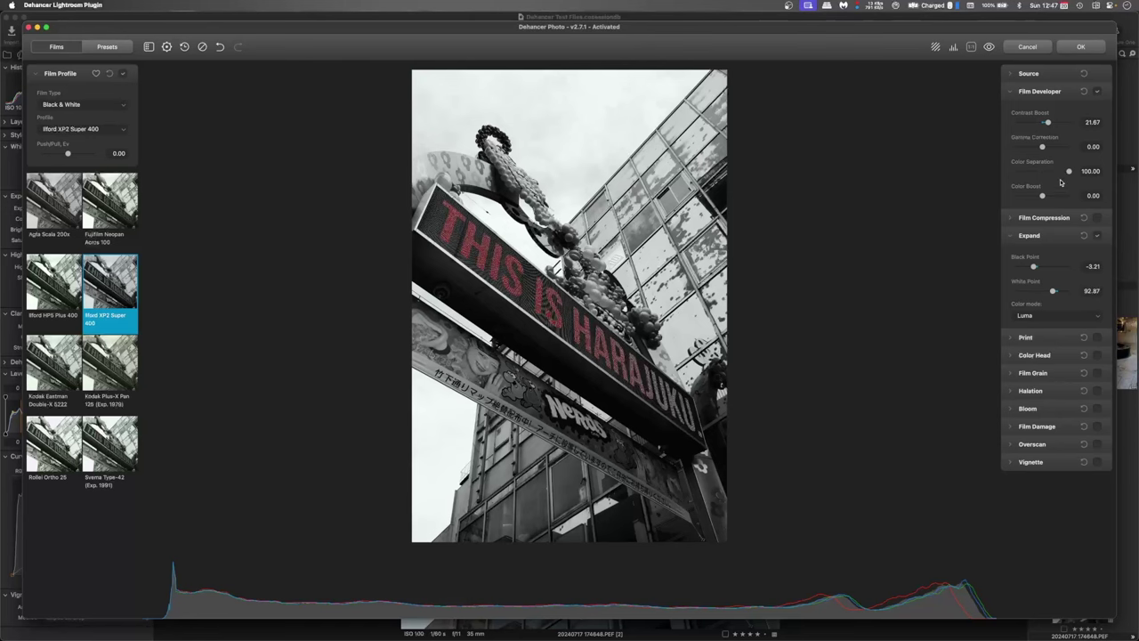
click(1011, 93)
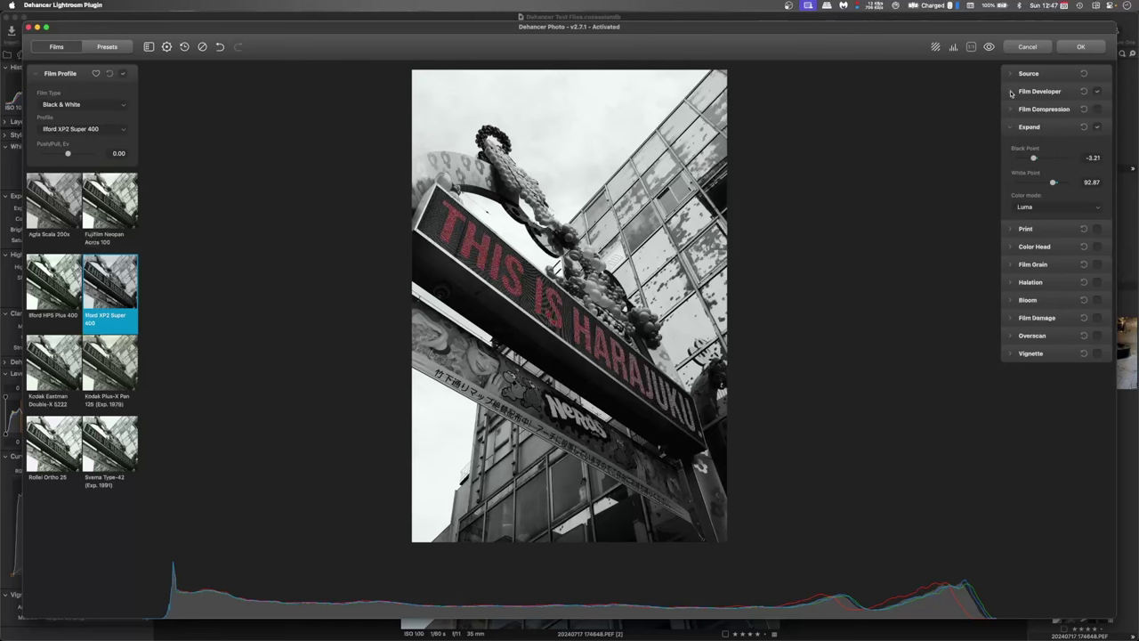
click(1012, 126)
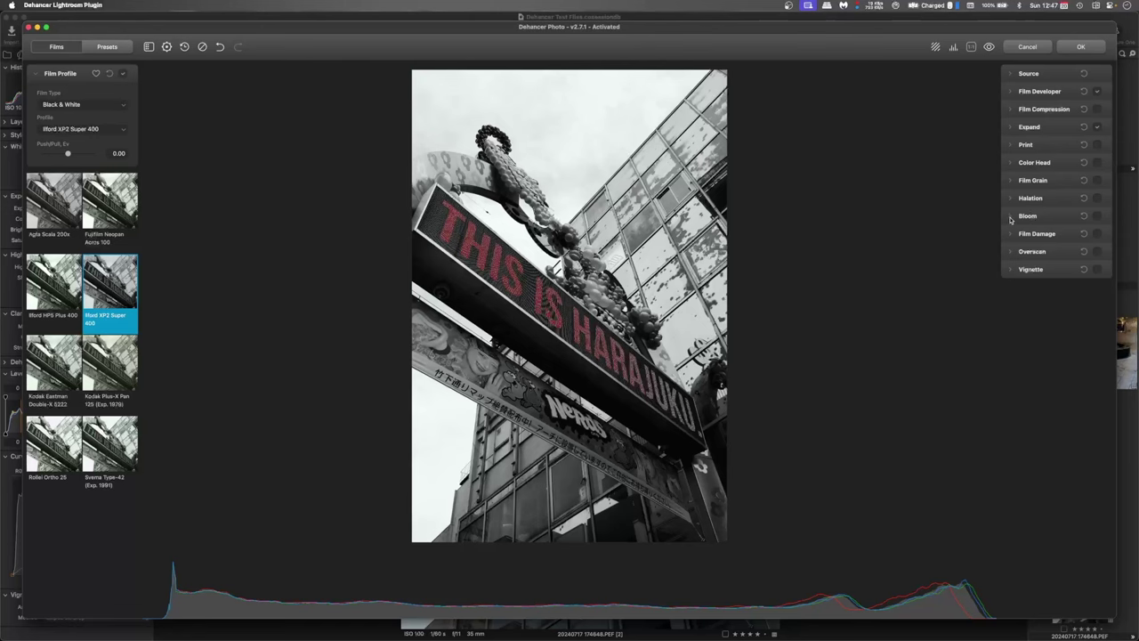
click(1011, 217)
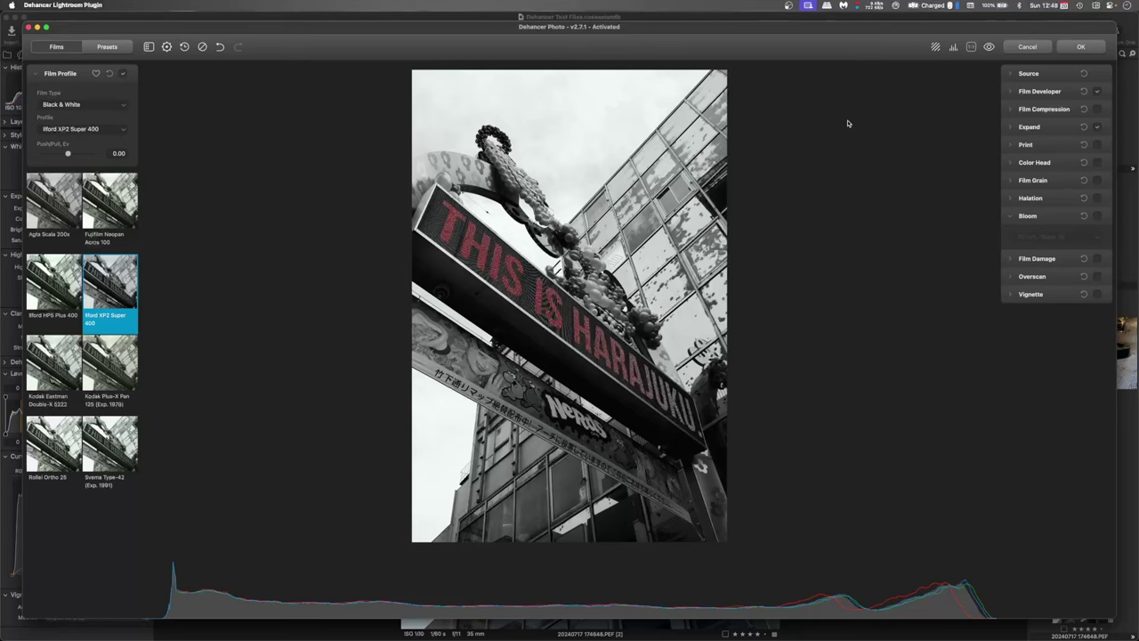
Enable Bloom at actual pixel size, comparing it off and on, with the 35 mm / Super 35 preset
click(971, 47)
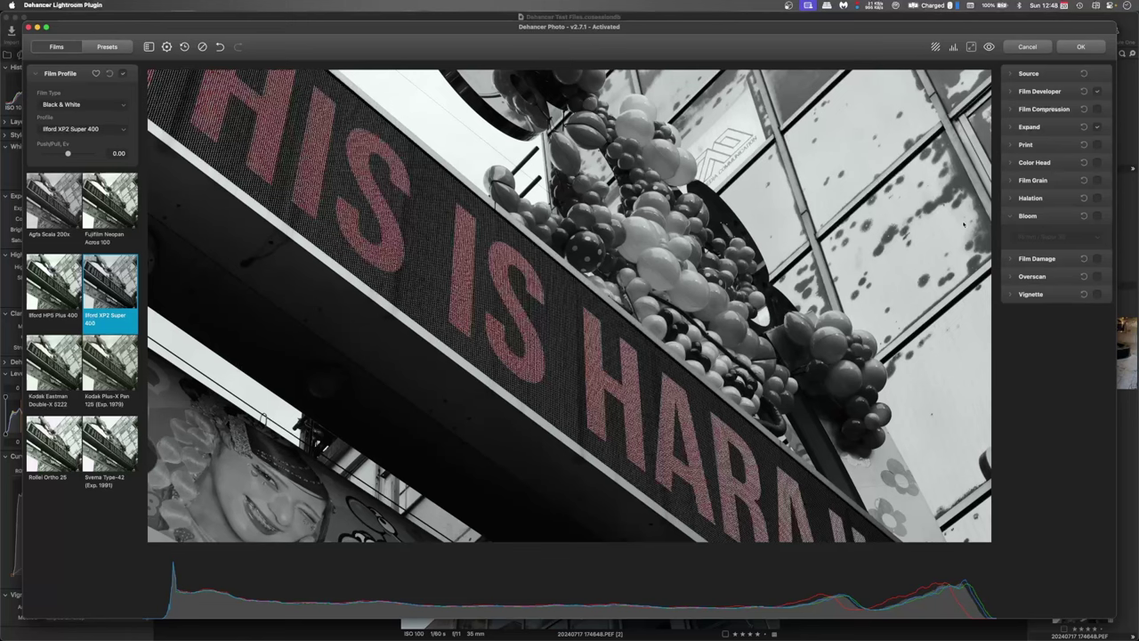
click(1098, 217)
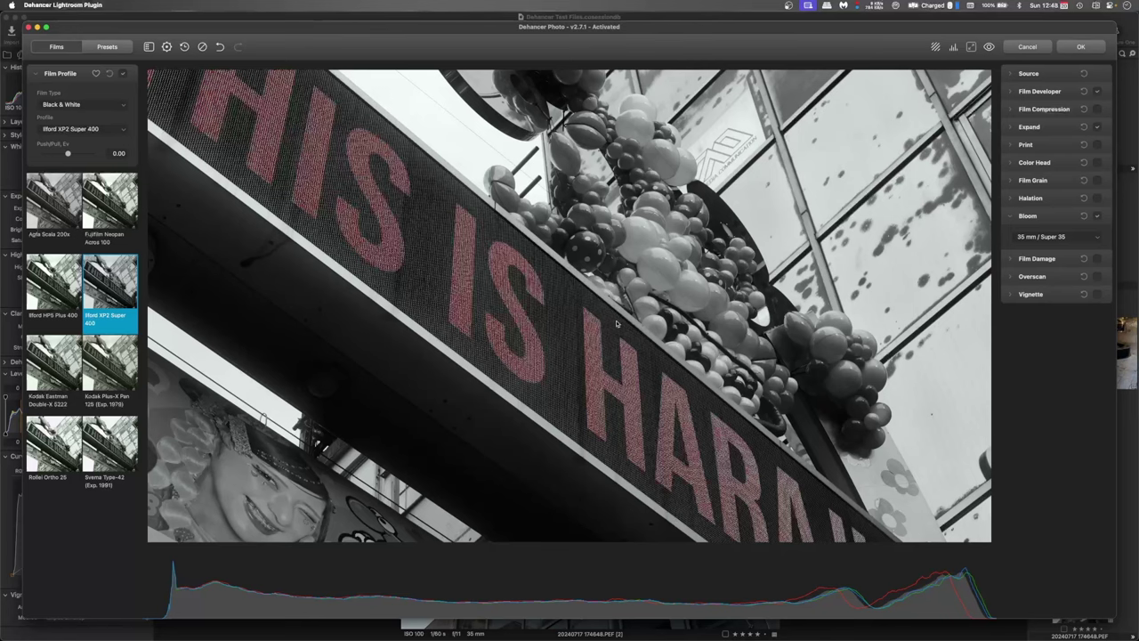
click(1097, 217)
click(1097, 217)
click(1033, 239)
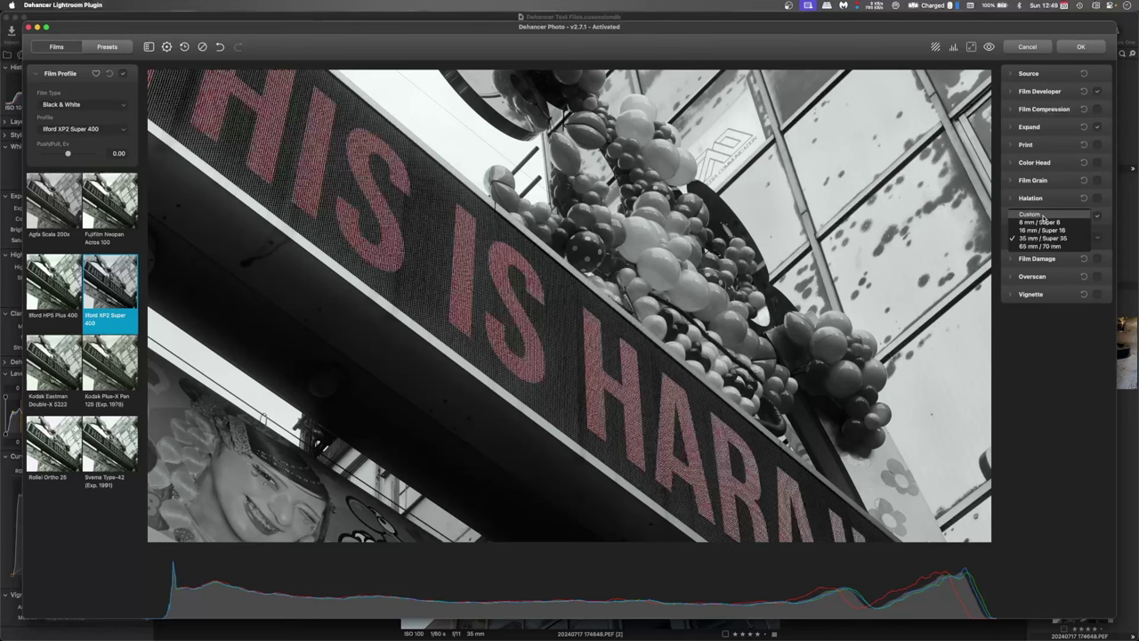
Switch Bloom to Custom: Highlights 67.30, Source Limiter 17.06, Diffusion 49.05, Impact 58.54, tuned on the mask
click(1044, 217)
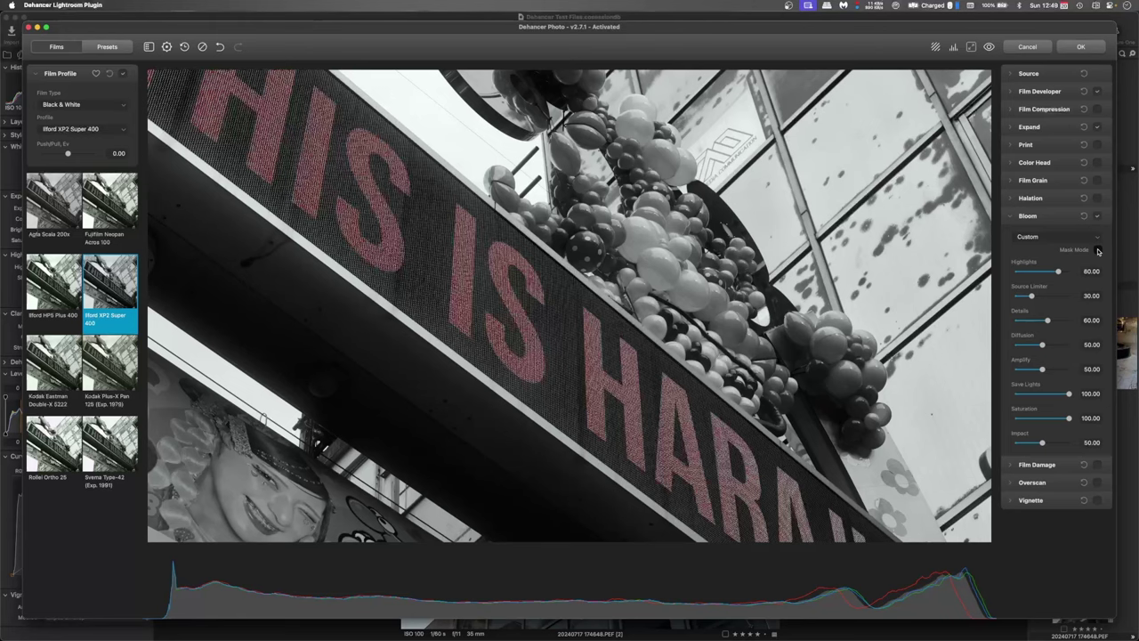
click(1098, 251)
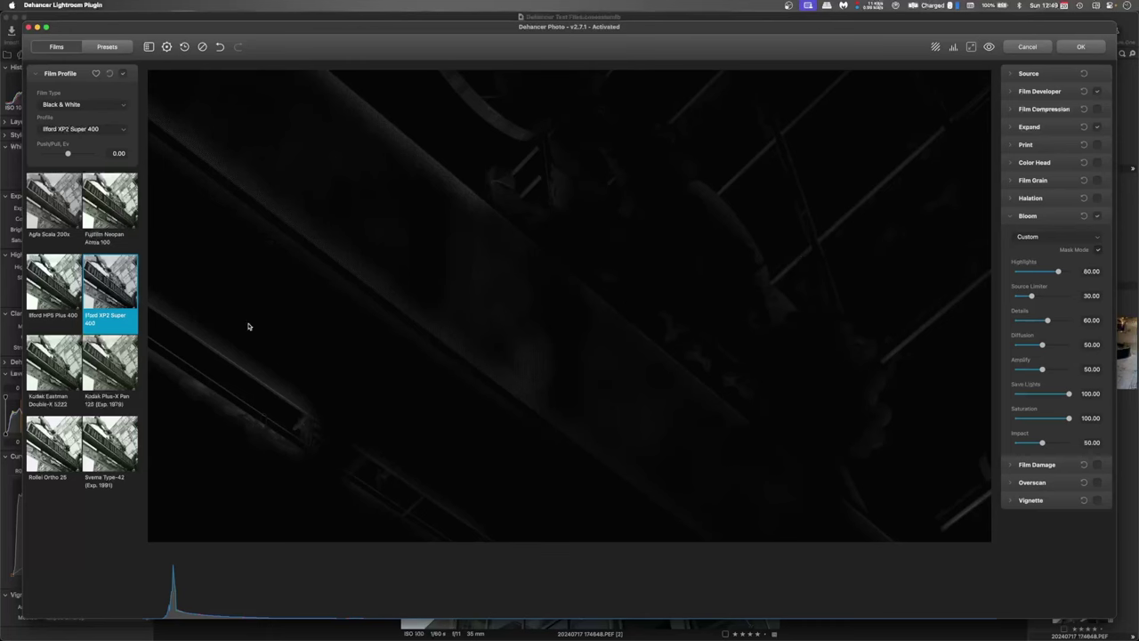
drag(338, 384, 427, 339)
drag(1046, 273, 1024, 296)
mouse_move(1042, 344)
mouse_down()
mouse_move(1069, 346)
mouse_move(1041, 345)
mouse_up()
drag(1042, 442, 1046, 443)
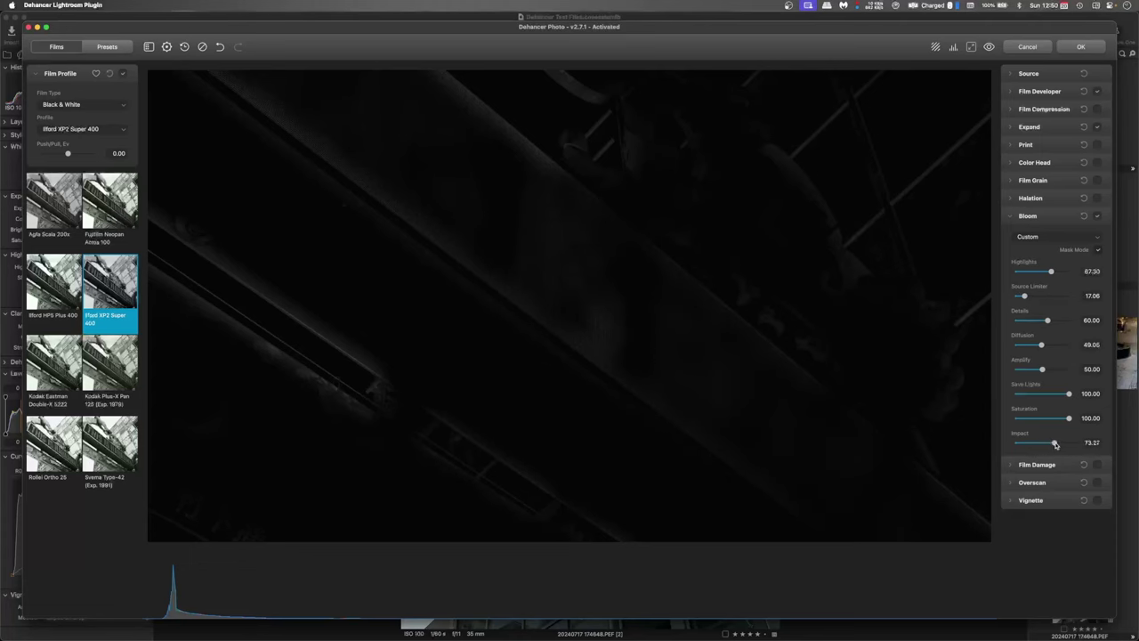
click(1098, 251)
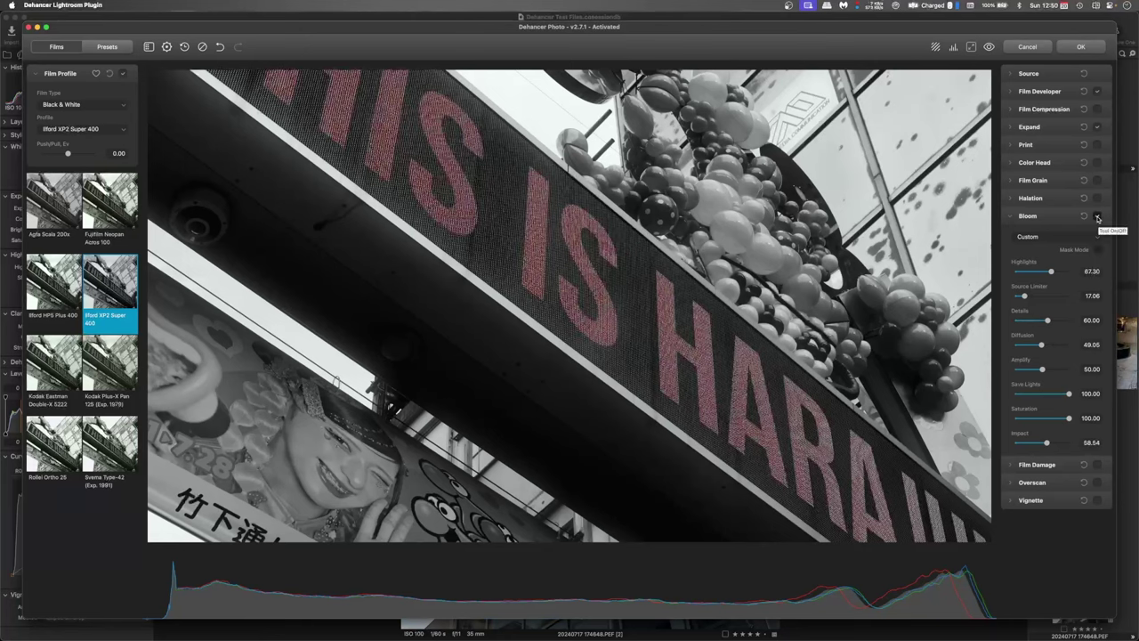
Compare the photo with bloom off and on, leaving it enabled, and fit the whole photo
click(1098, 217)
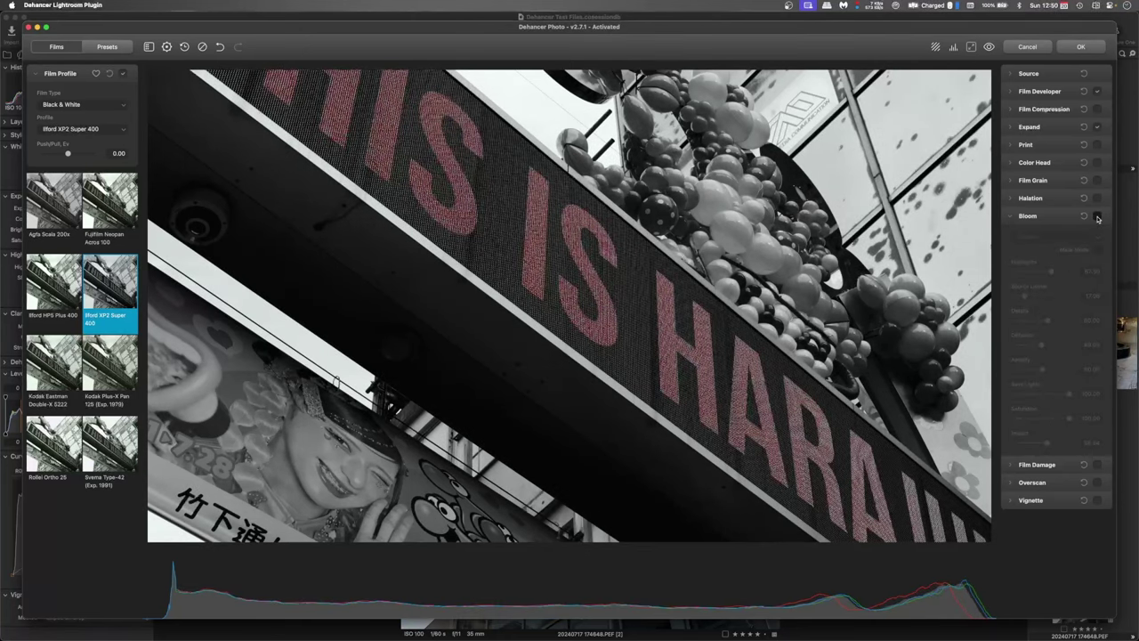
click(1098, 217)
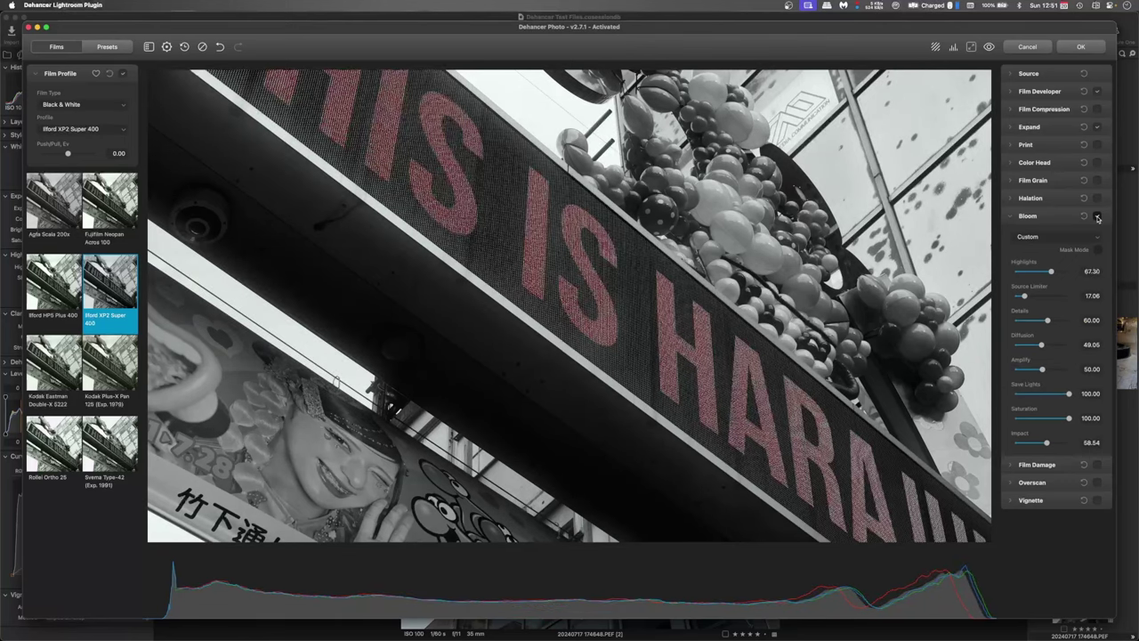
click(1098, 218)
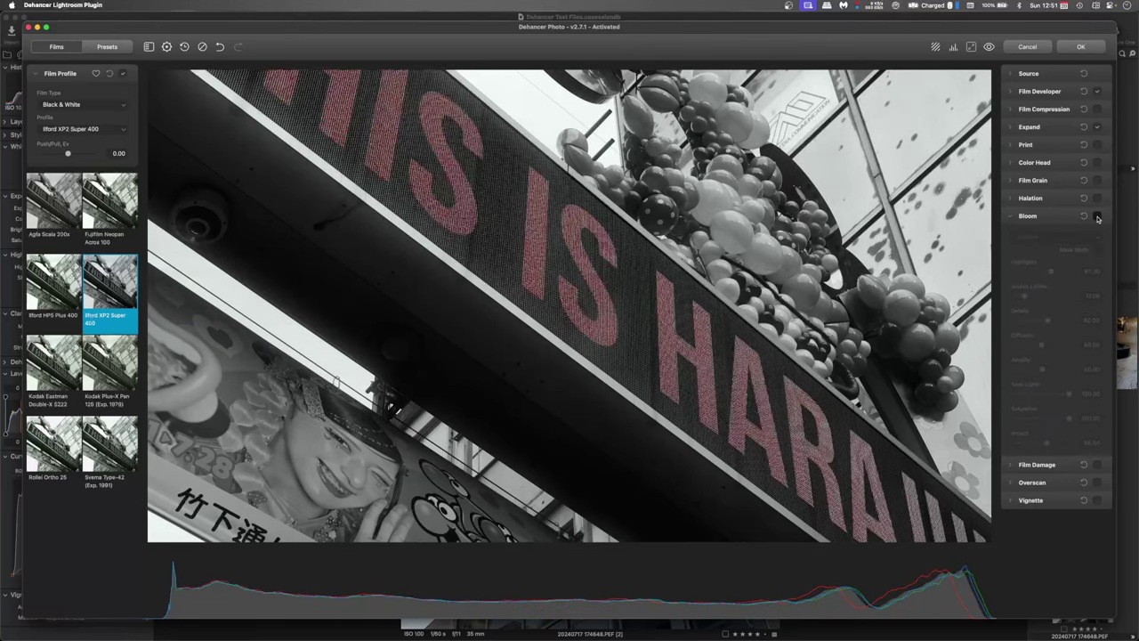
click(1098, 218)
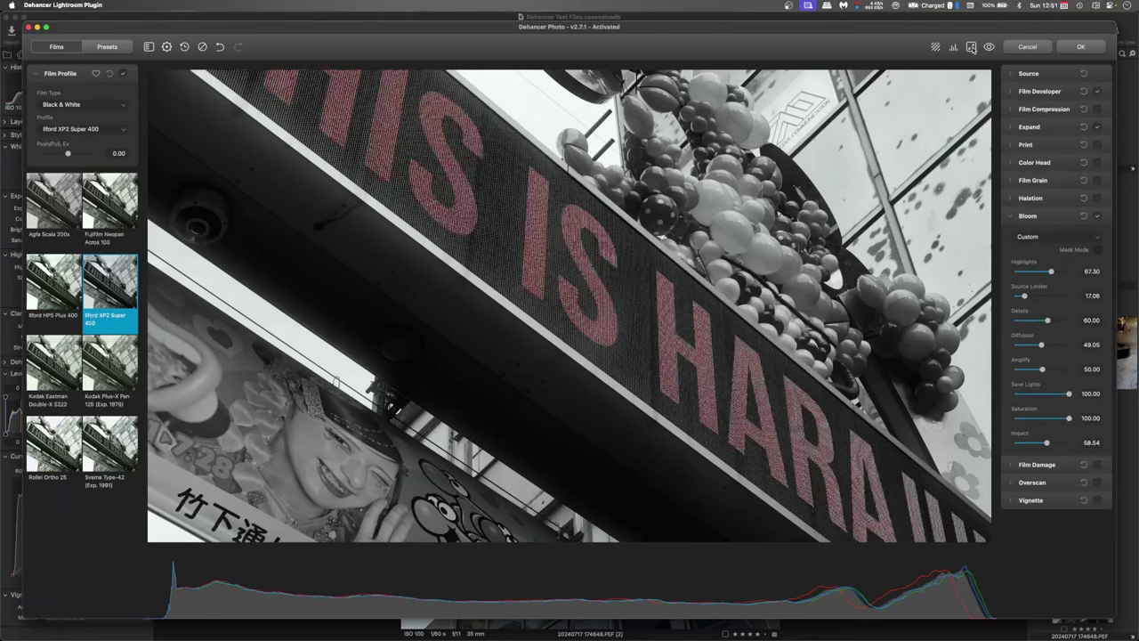
click(972, 47)
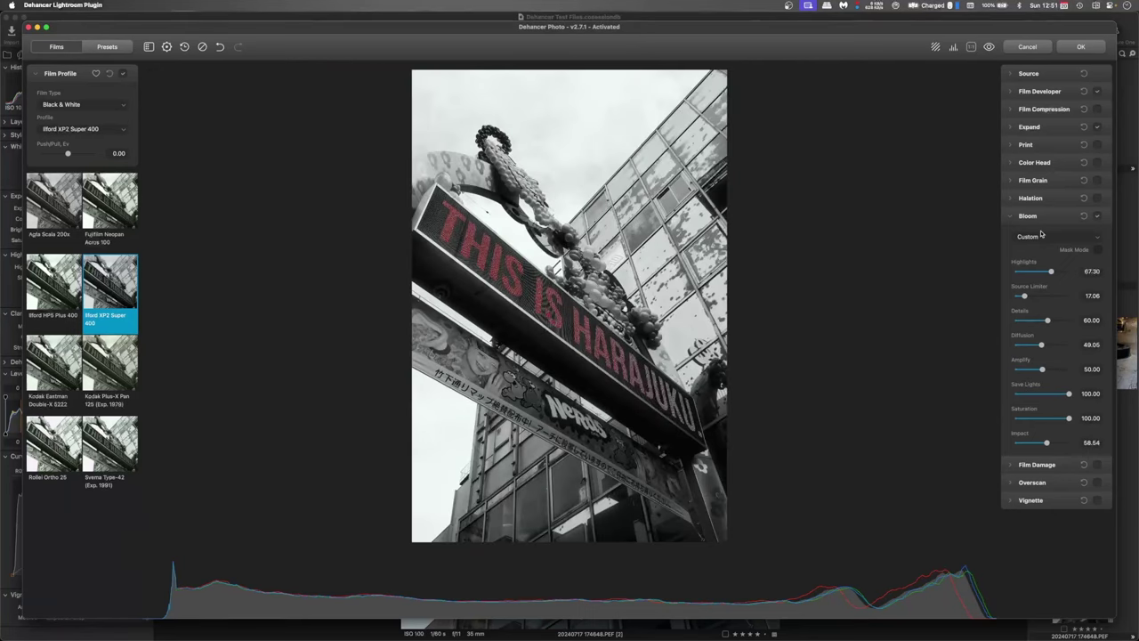
Compare the photo without and with bloom, then collapse the Bloom settings
click(1099, 217)
click(1099, 217)
click(1011, 218)
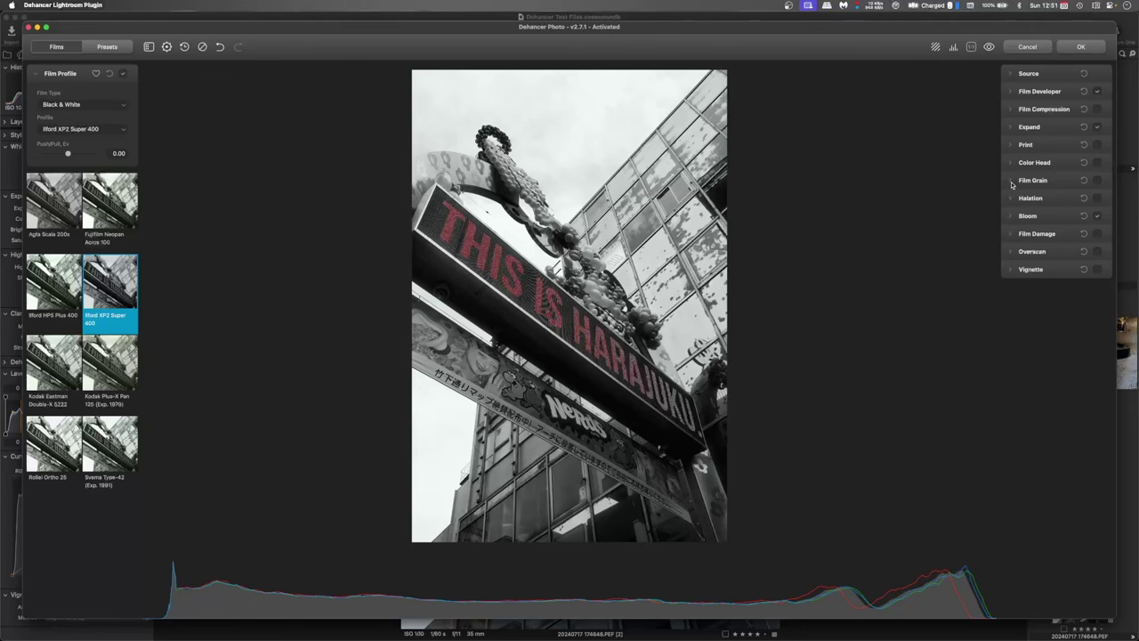
Turn on Film Grain with the 35 mm ISO 500 preset and check it zoomed in on the sign
click(1012, 182)
click(1097, 180)
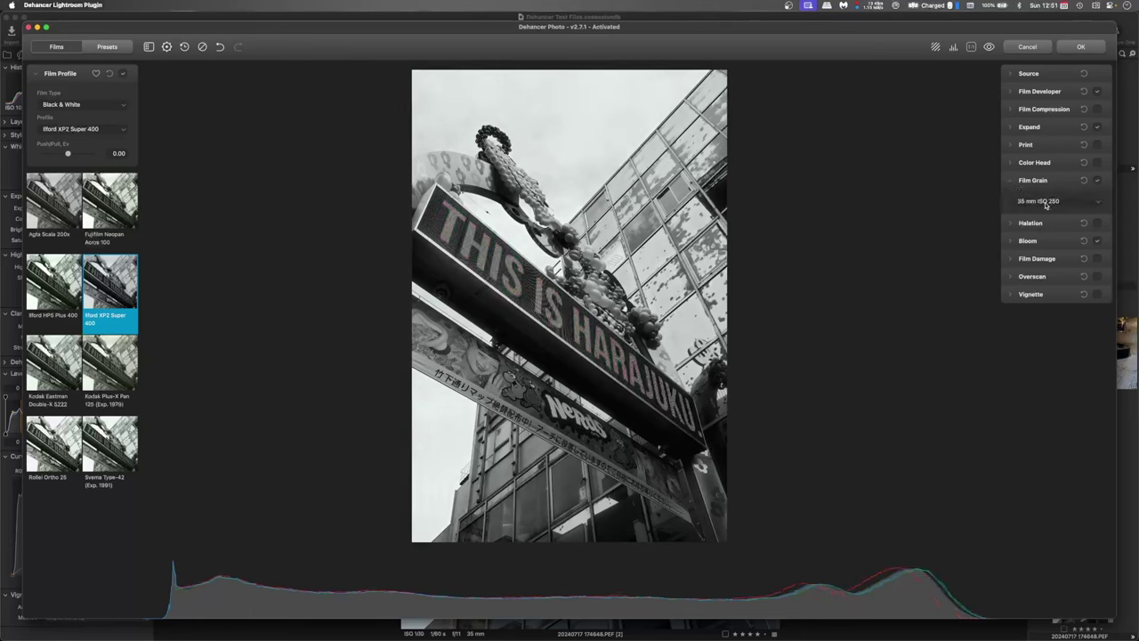
click(1046, 205)
click(1031, 229)
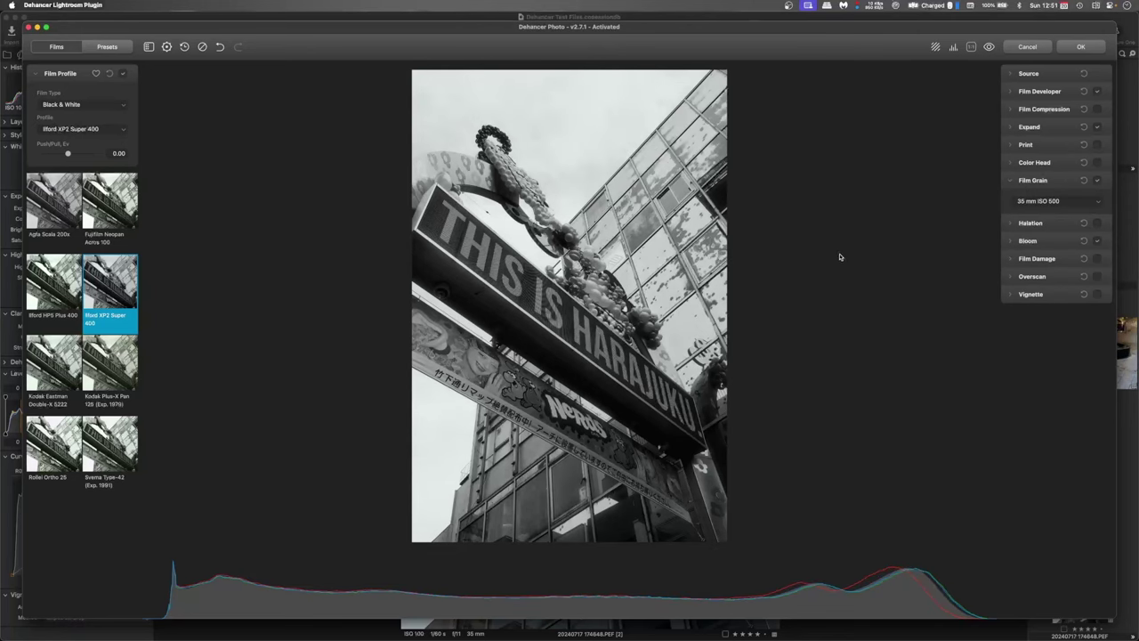
click(568, 208)
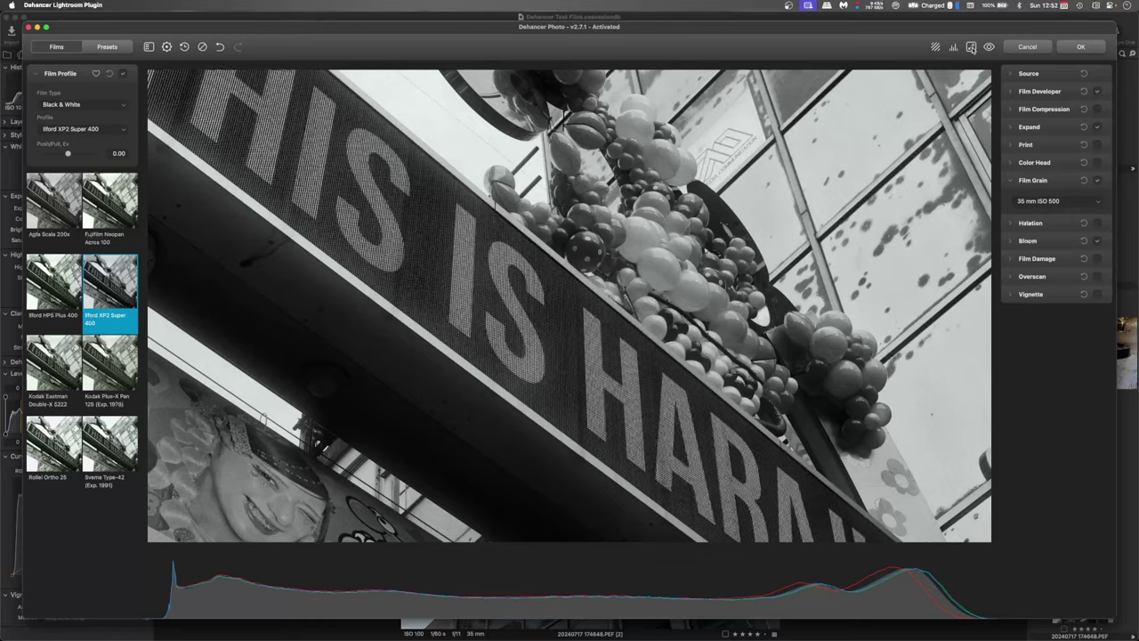
click(971, 47)
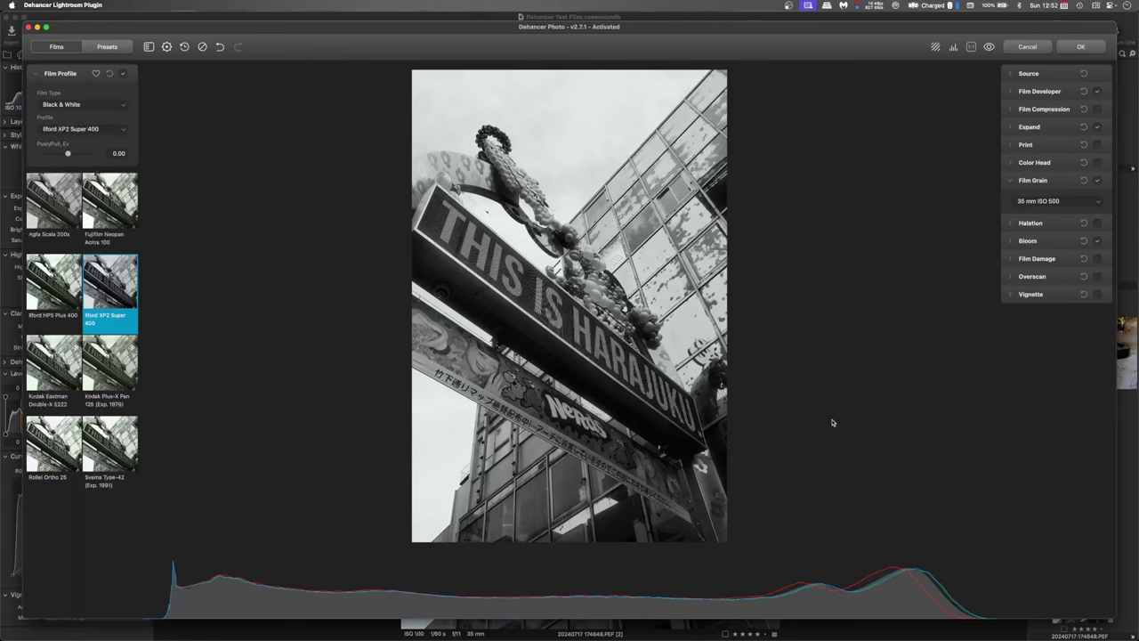
Add a vignette with Exposure -0.74, Size 72.73, Feather 34.77, then apply the grade to Capture One
click(1011, 296)
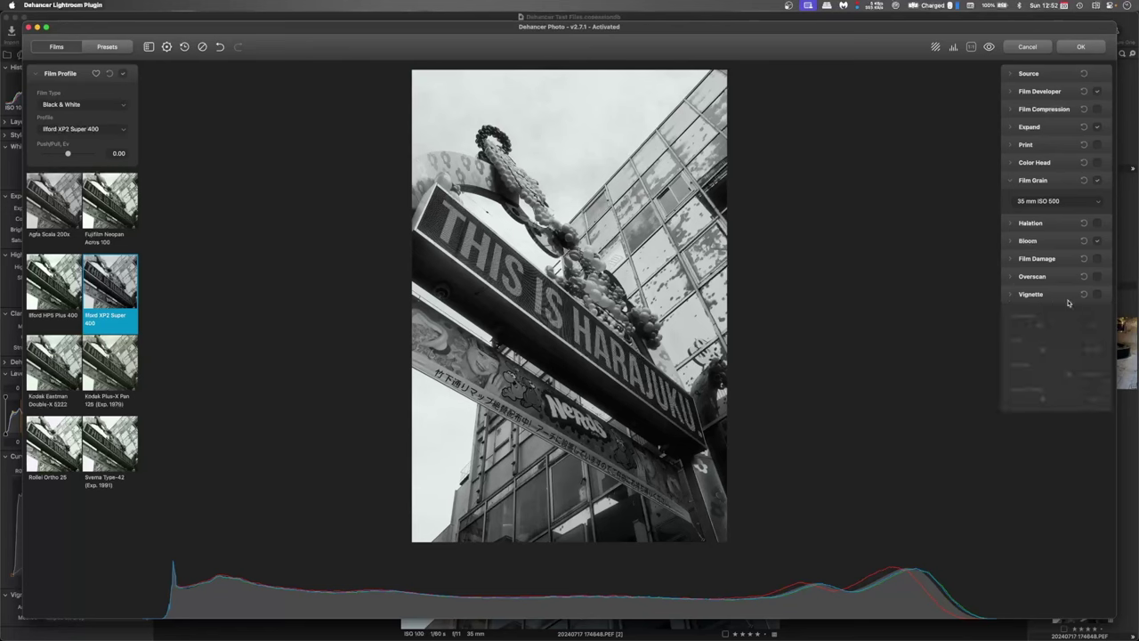
click(1097, 295)
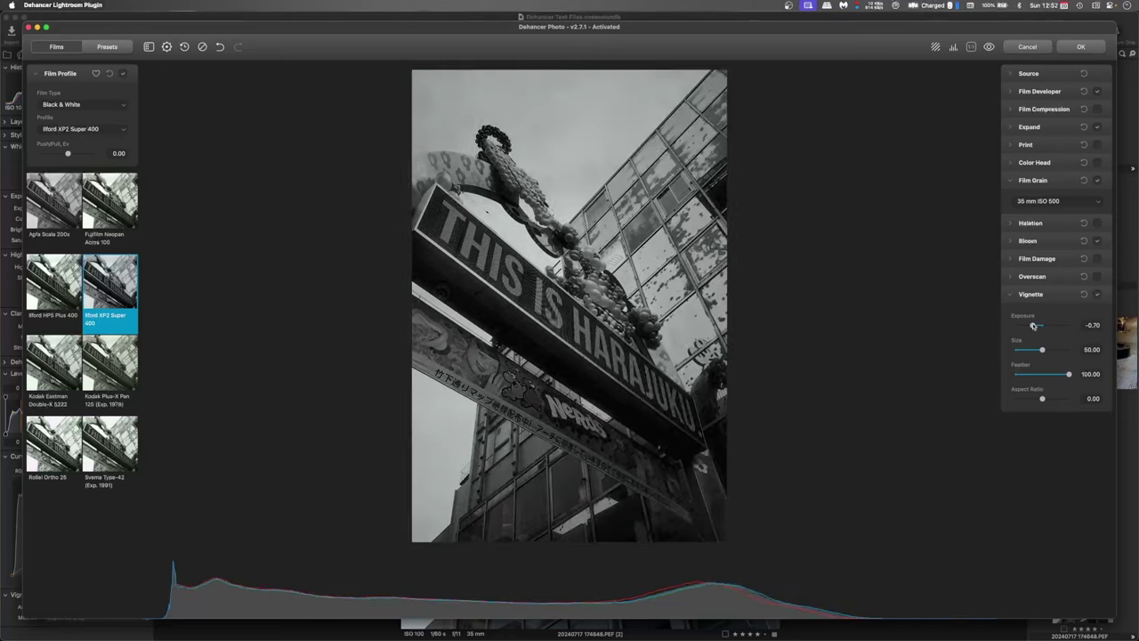
drag(1039, 325, 1034, 378)
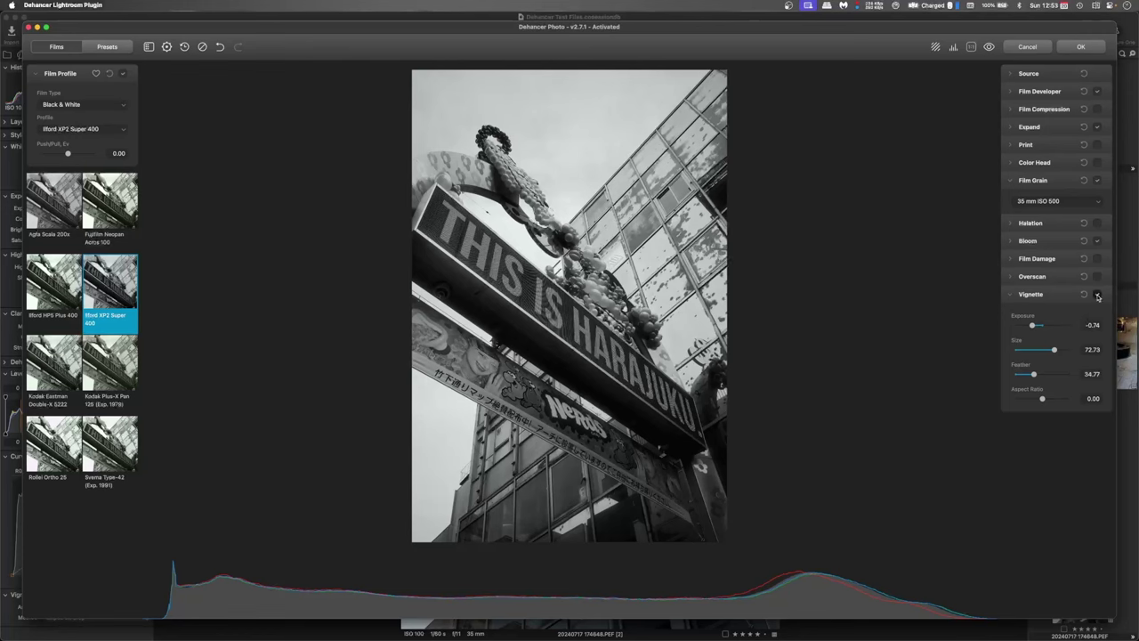
click(1097, 295)
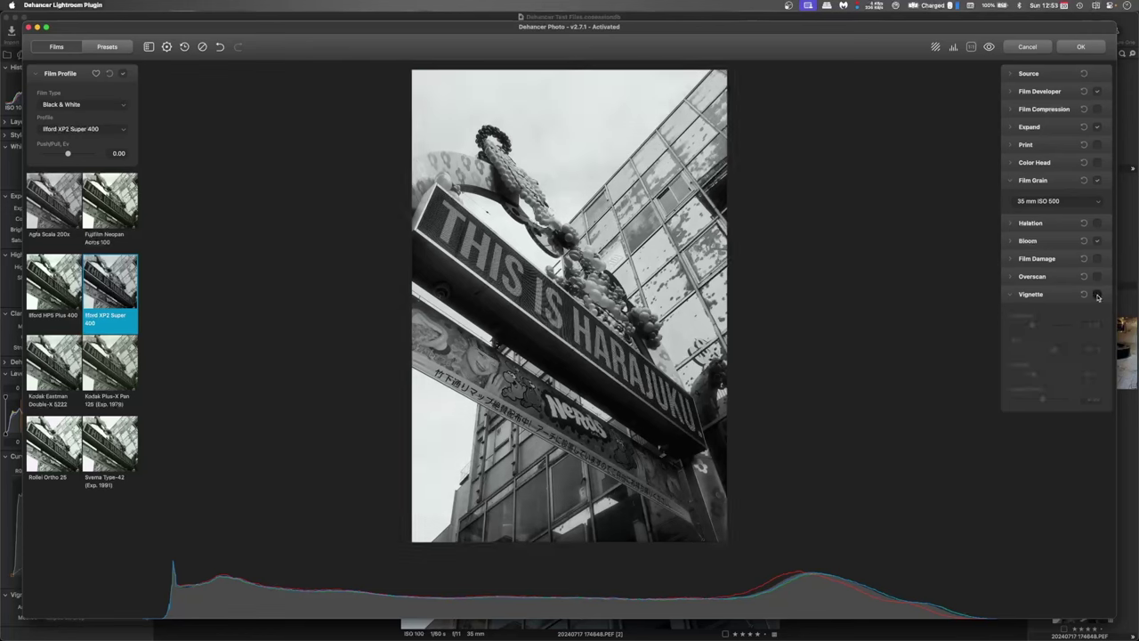
click(1097, 295)
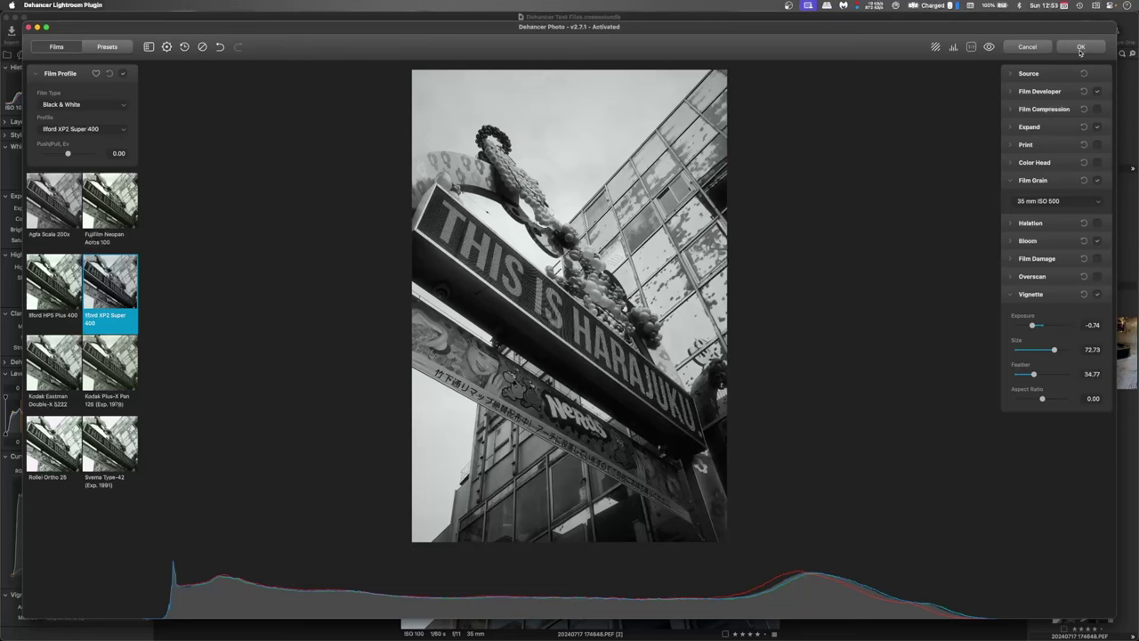
click(1079, 48)
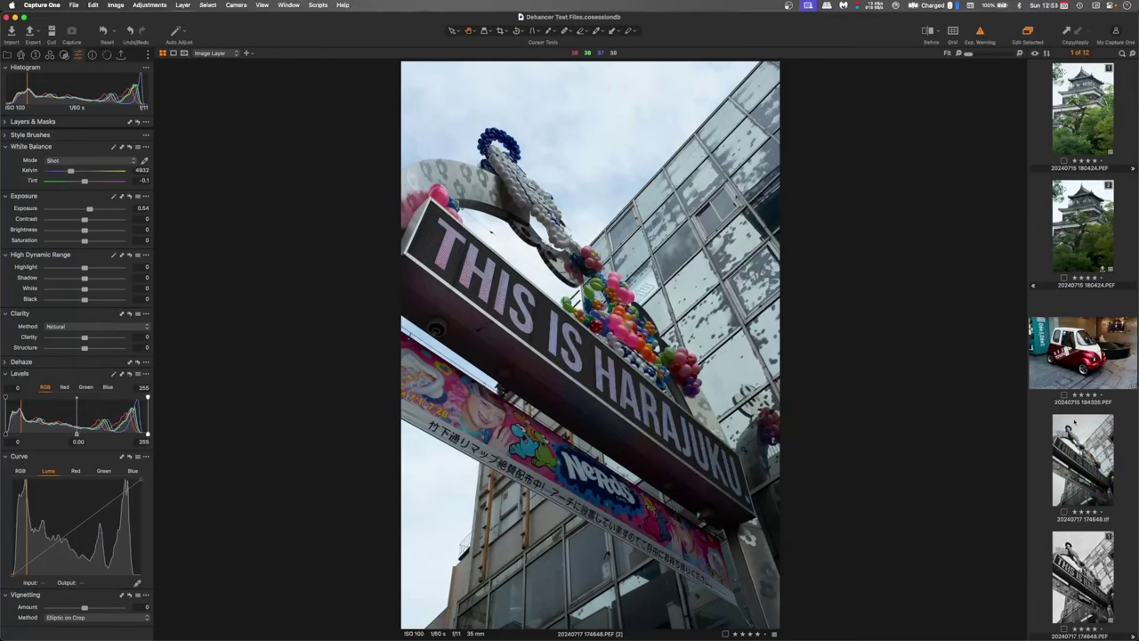
Show the new Dehancer TIF beside the earlier black-and-white PEF variant and zoom both to 100%
click(1078, 459)
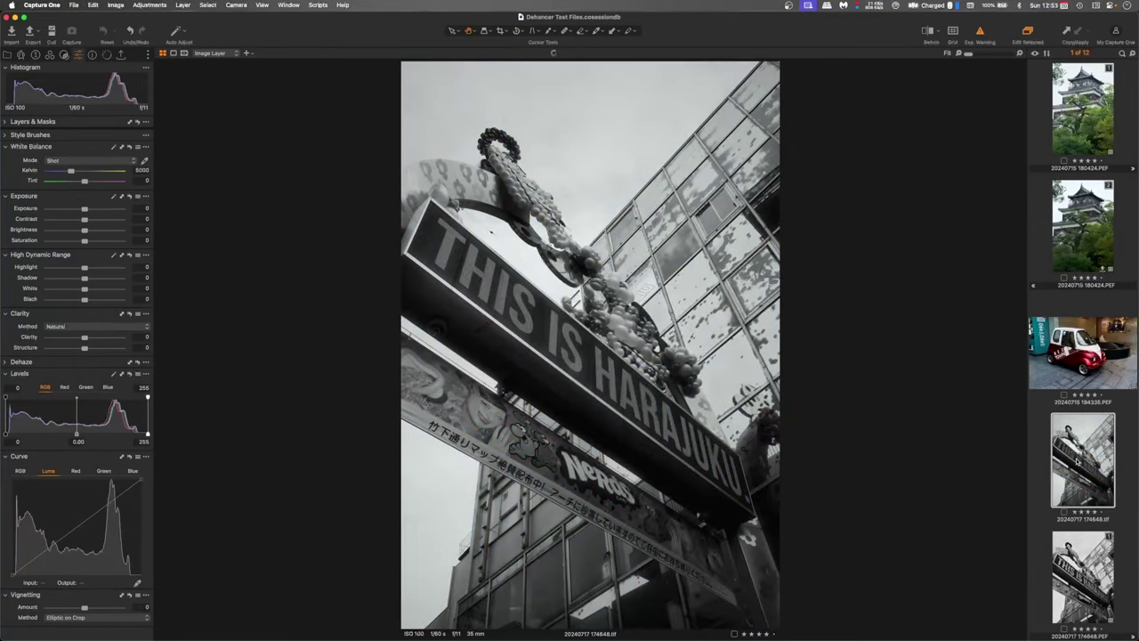
scroll(1078, 461, down, 2)
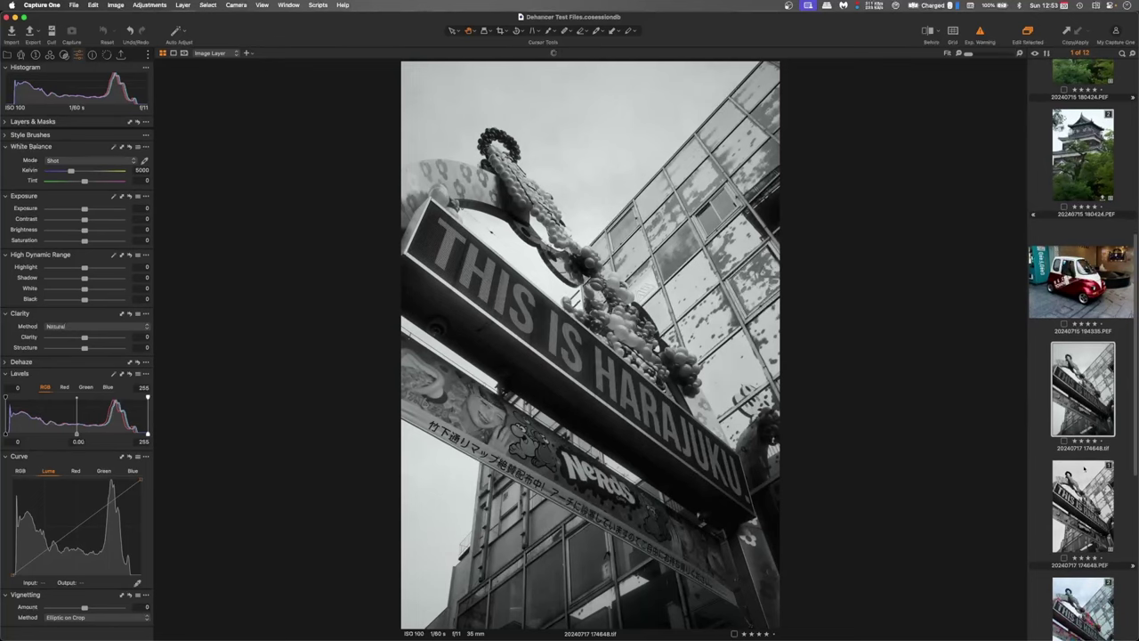
super+click(1079, 498)
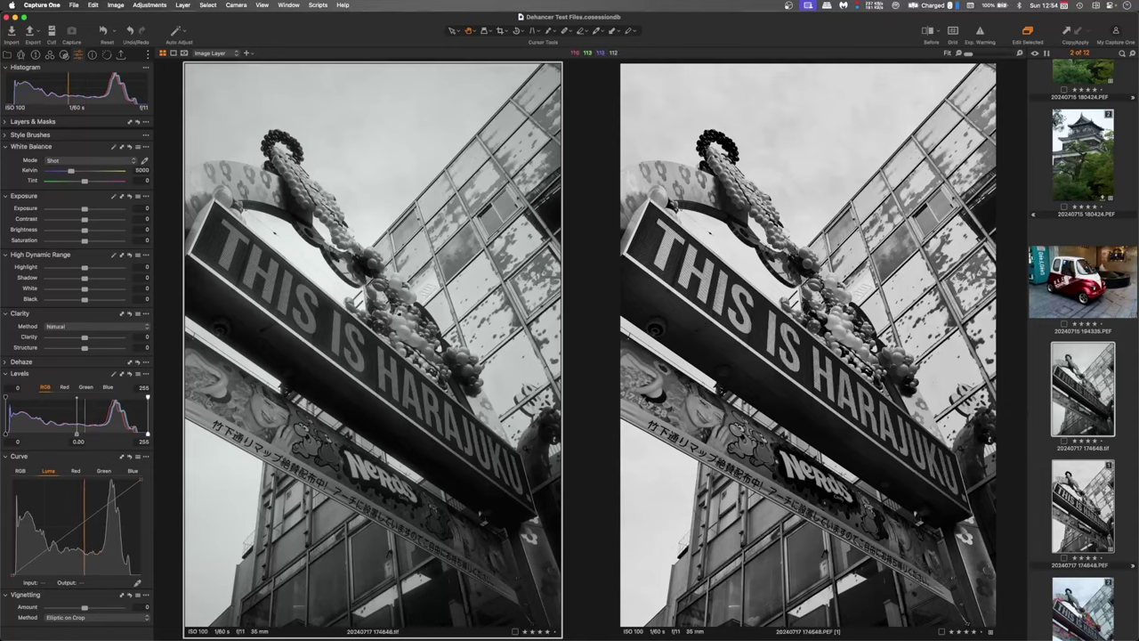
click(402, 326)
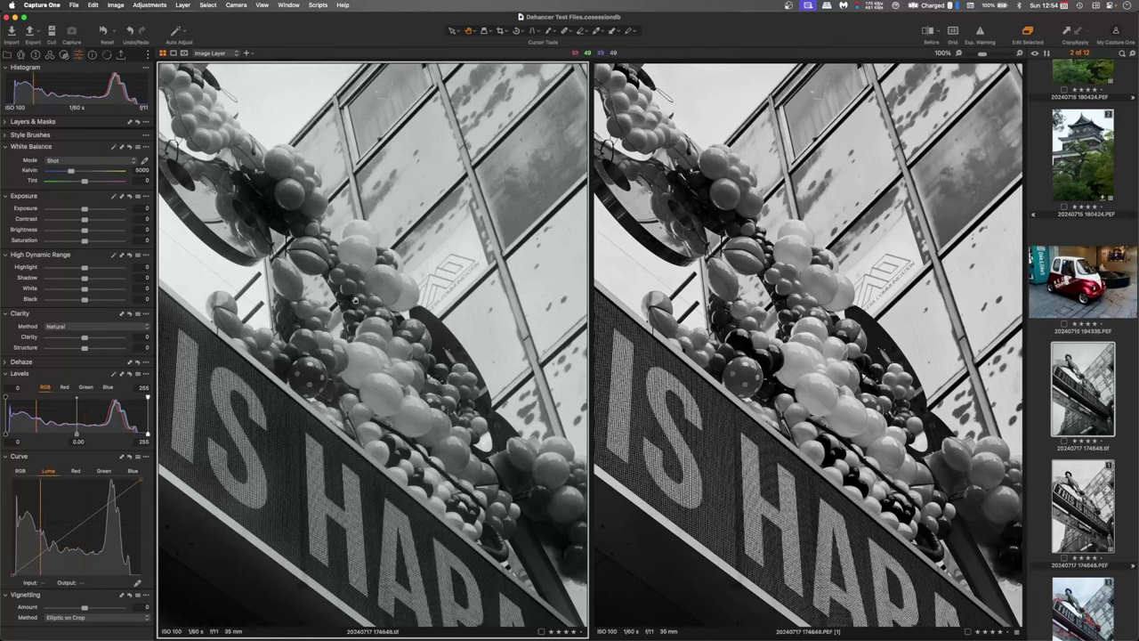
key(super+z)
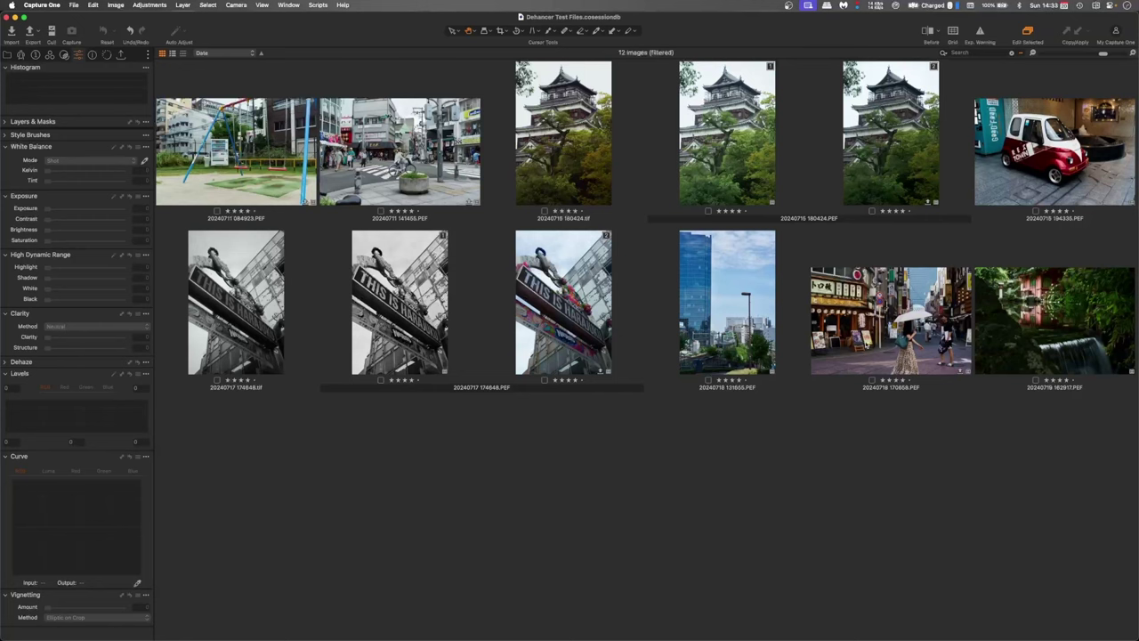
Make a clone variant of the umbrella street photo
double_click(885, 343)
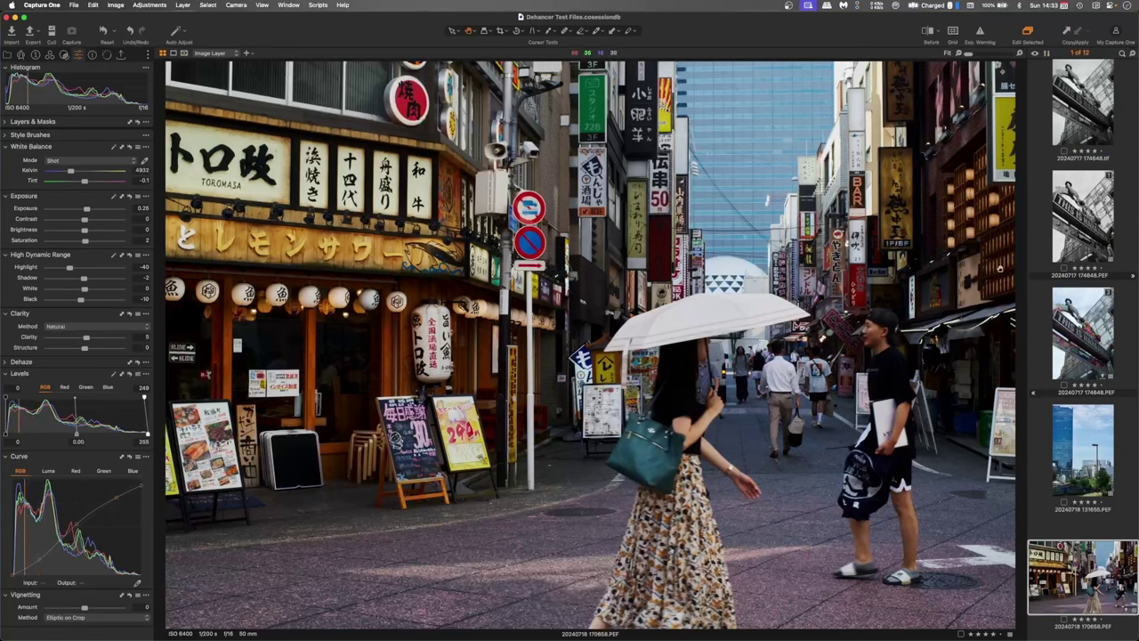
right_click(1075, 290)
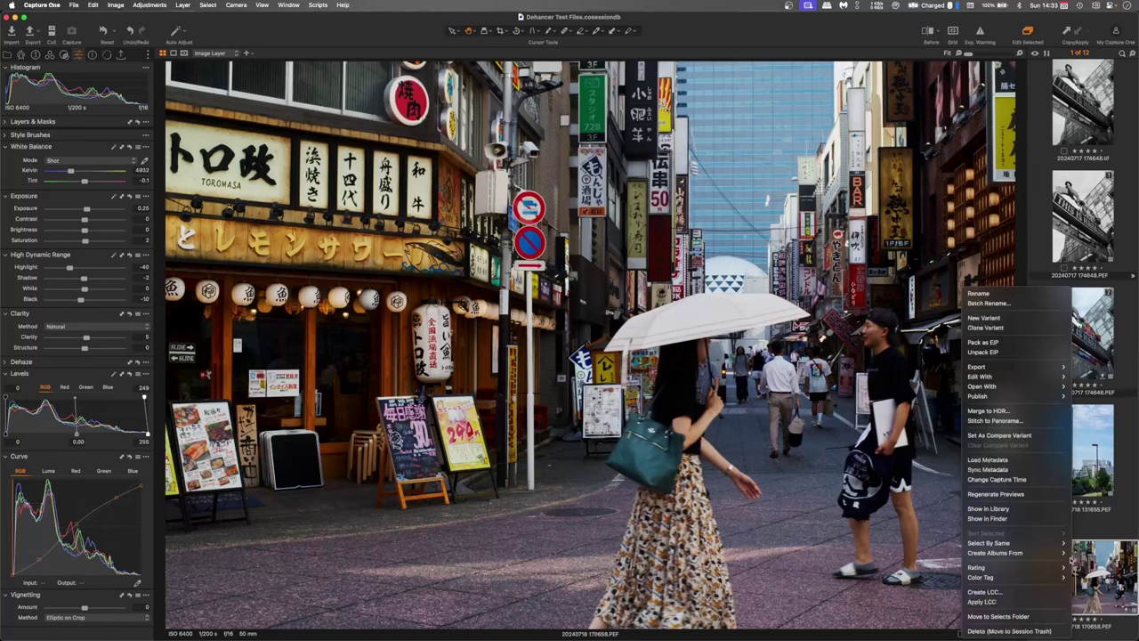
mouse_move(1002, 386)
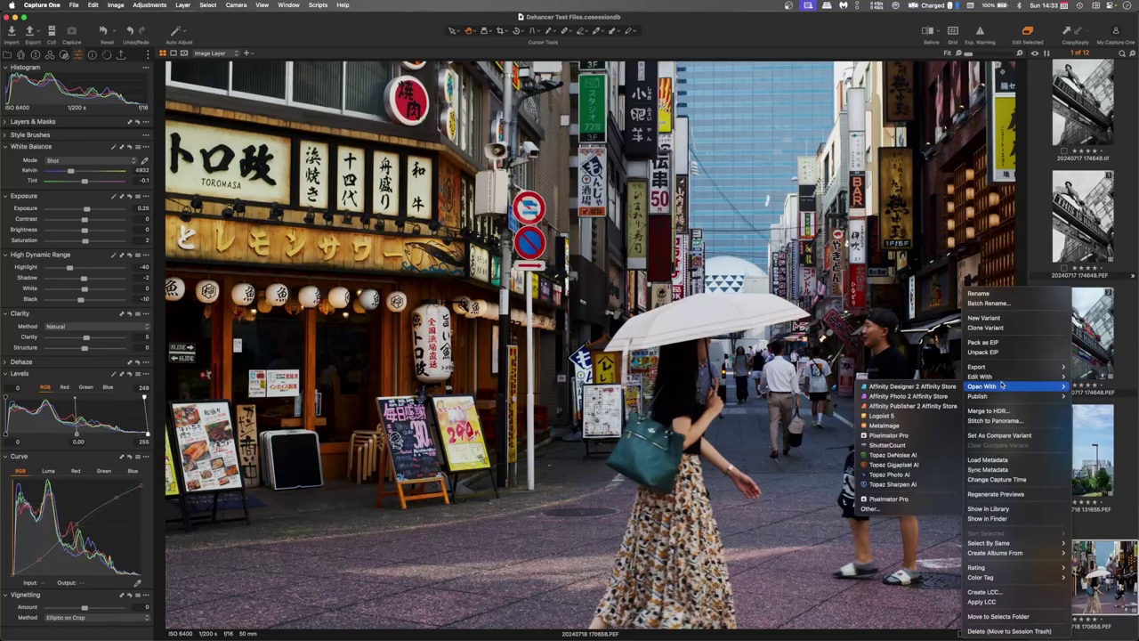
click(987, 327)
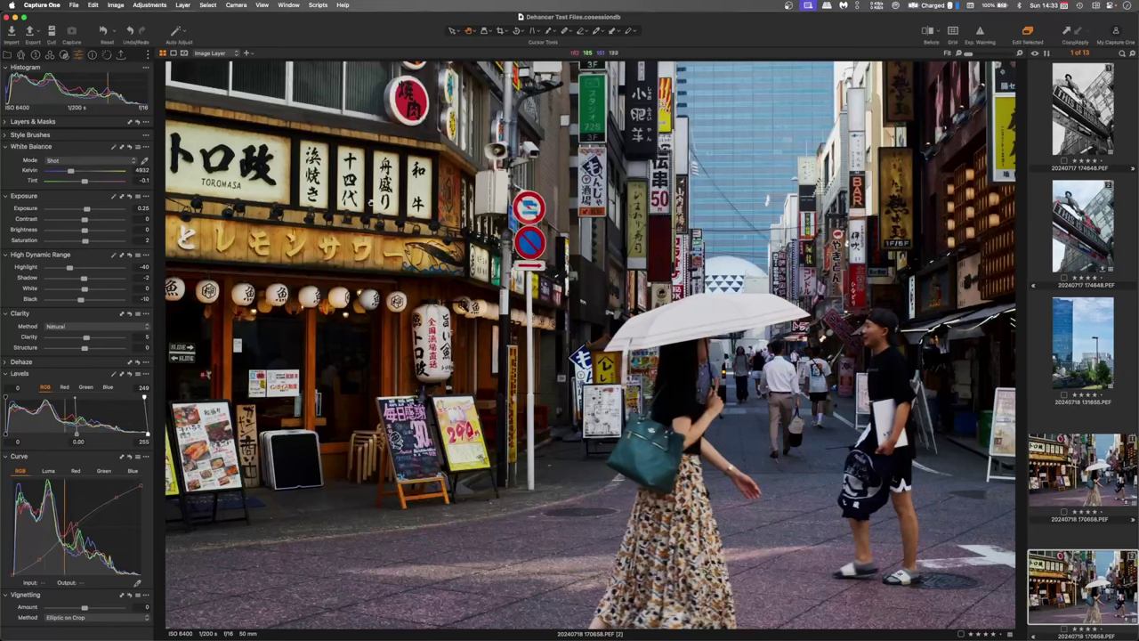
Reset the copy's adjustments, show the overexposure warning, and bring up its editing options
click(103, 30)
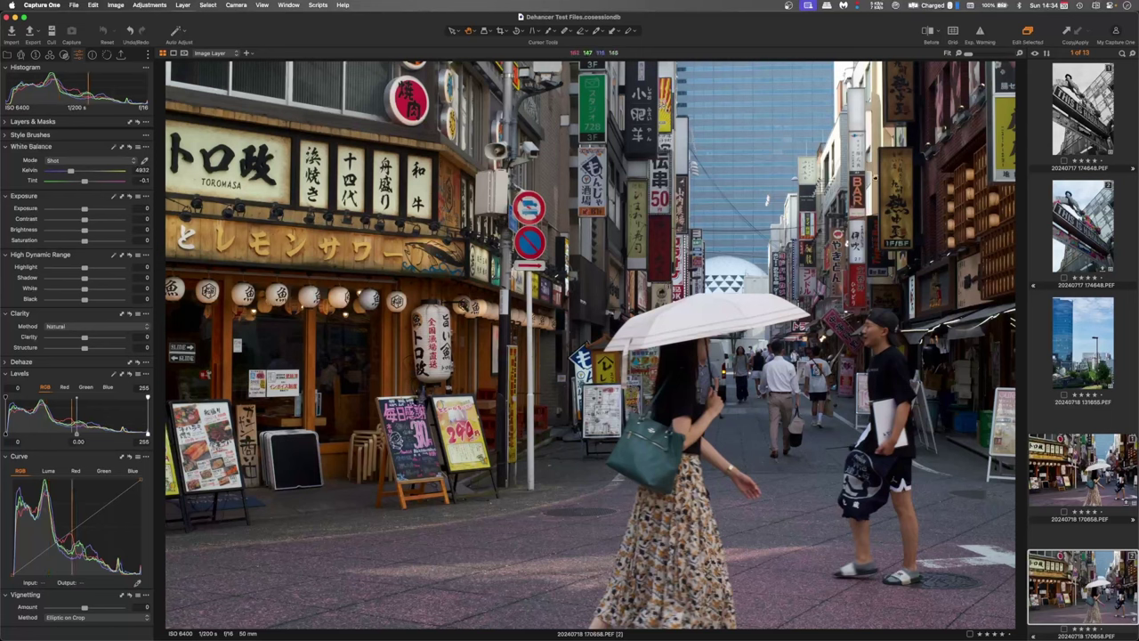
click(980, 33)
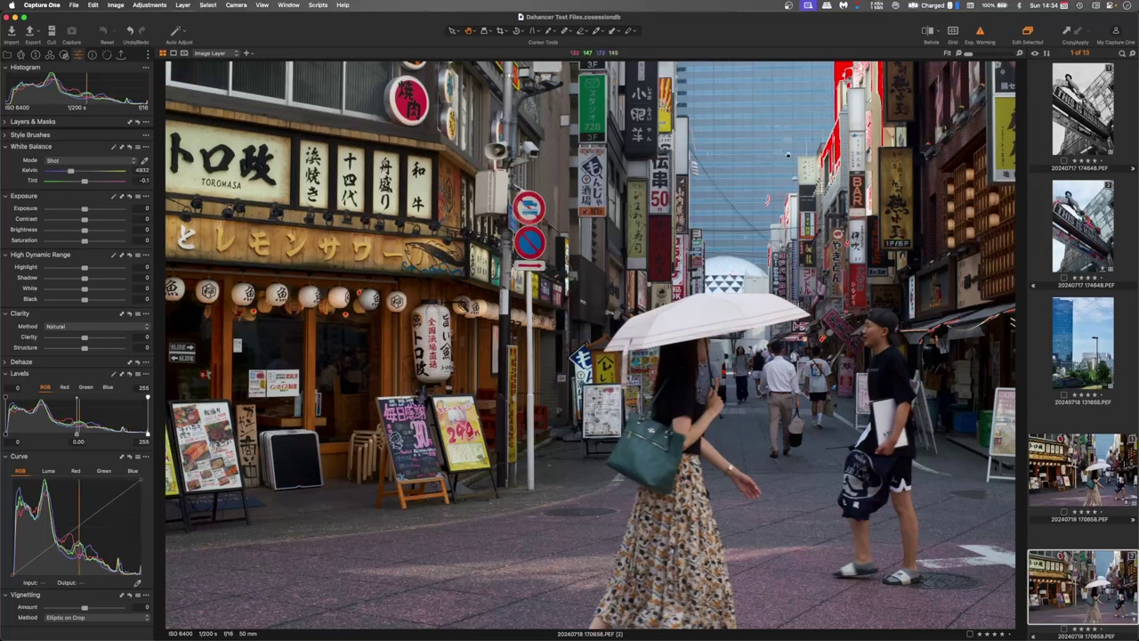
right_click(987, 290)
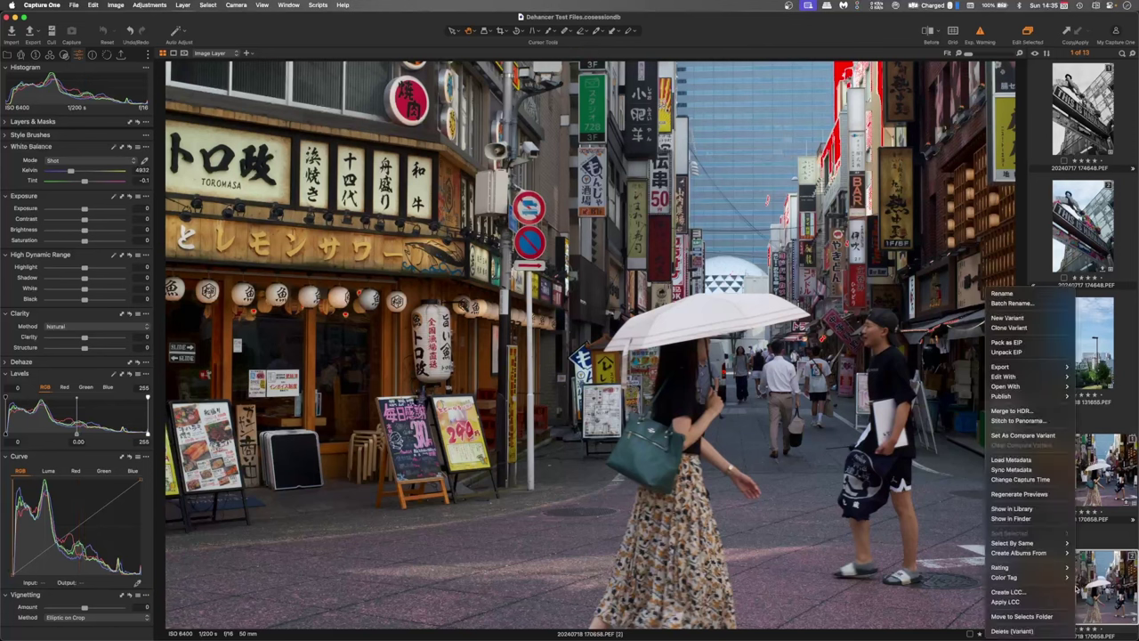
Send the umbrella street photo to the Dehancer plugin and hide the clipping overlay
mouse_move(1010, 376)
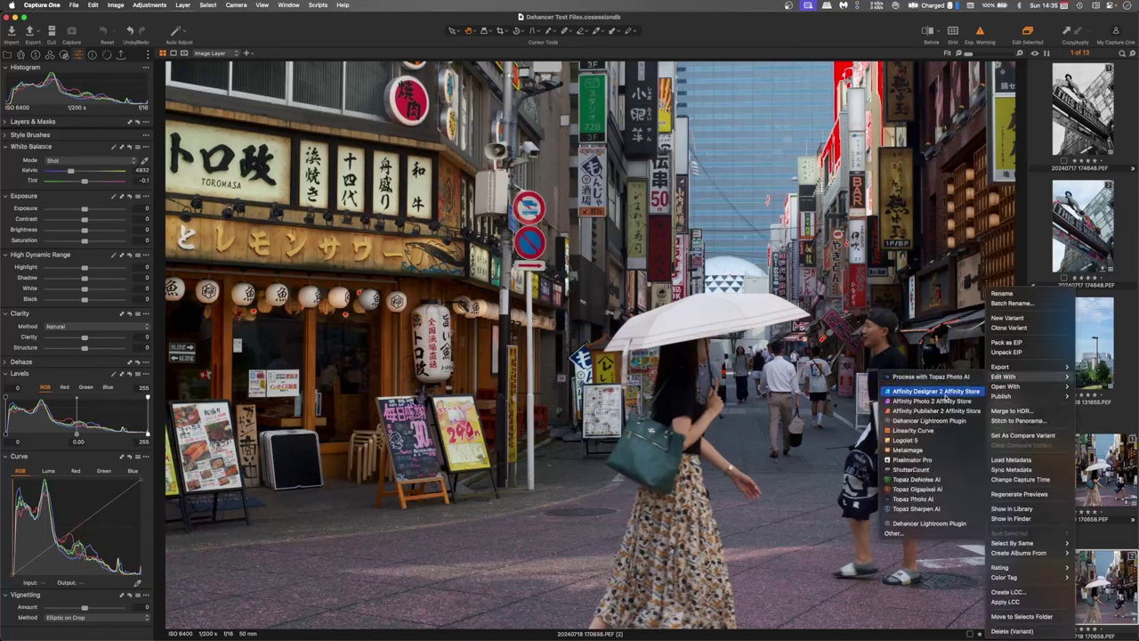
click(926, 420)
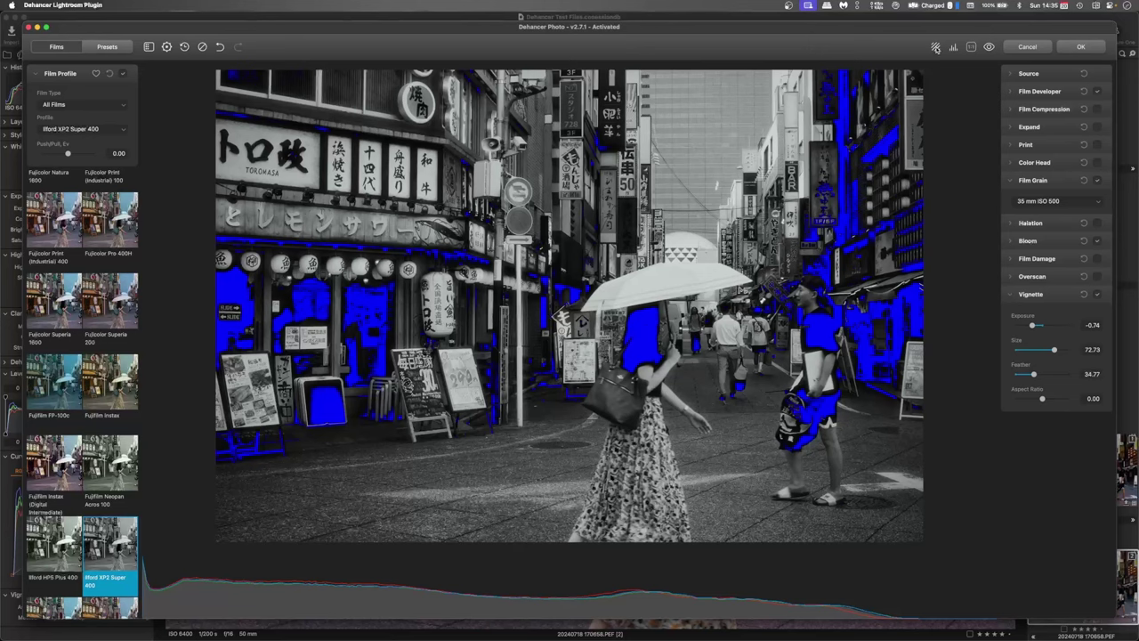
click(935, 48)
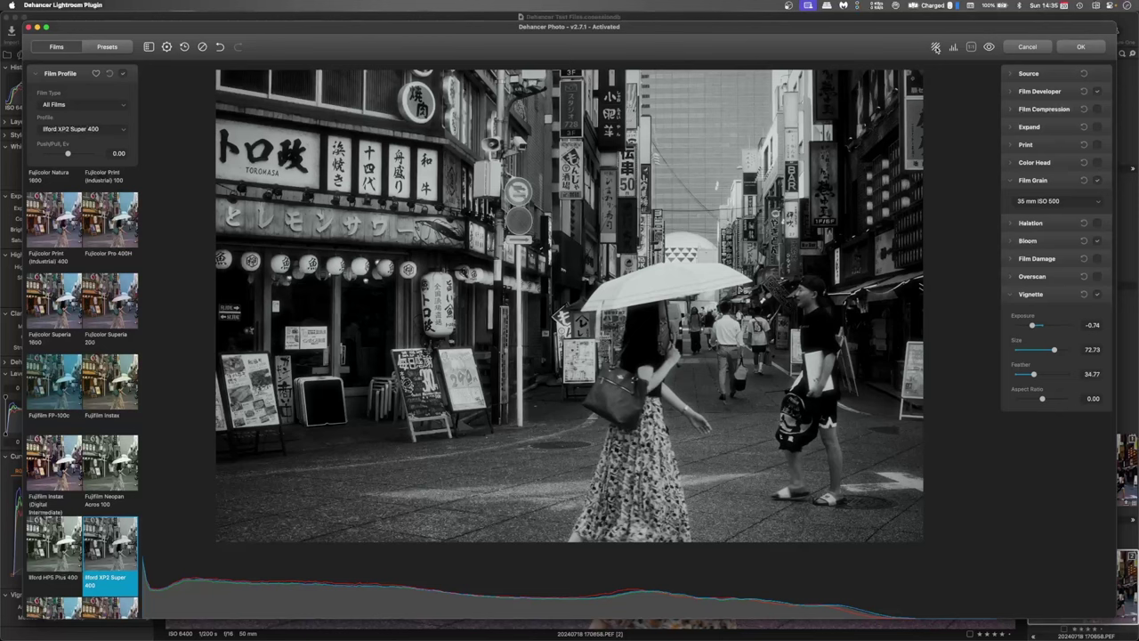
click(935, 48)
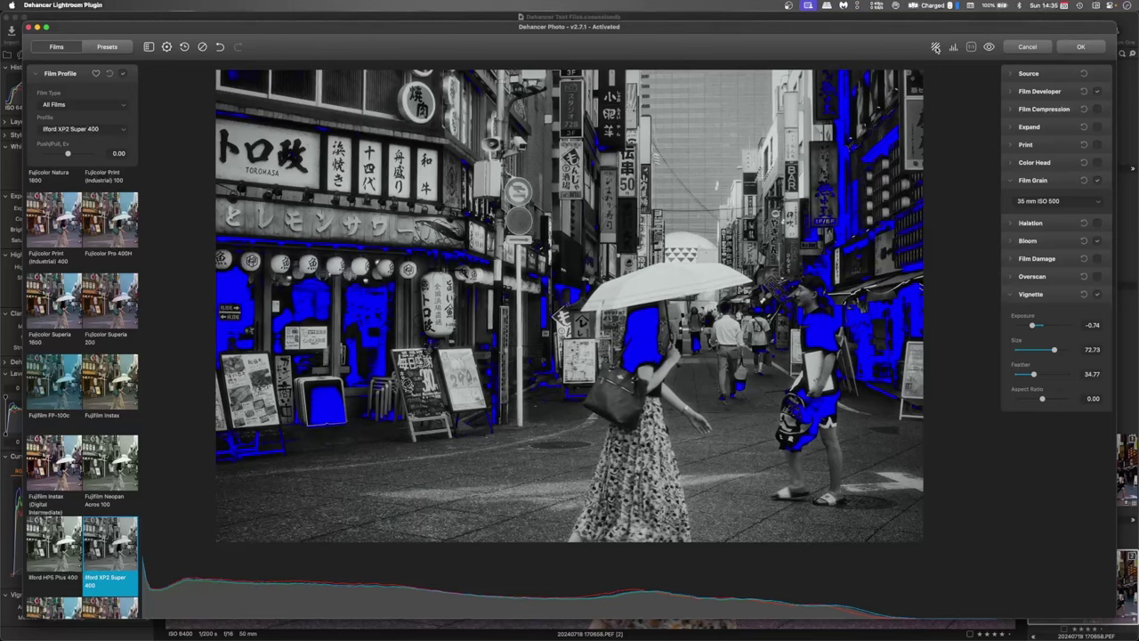
click(935, 48)
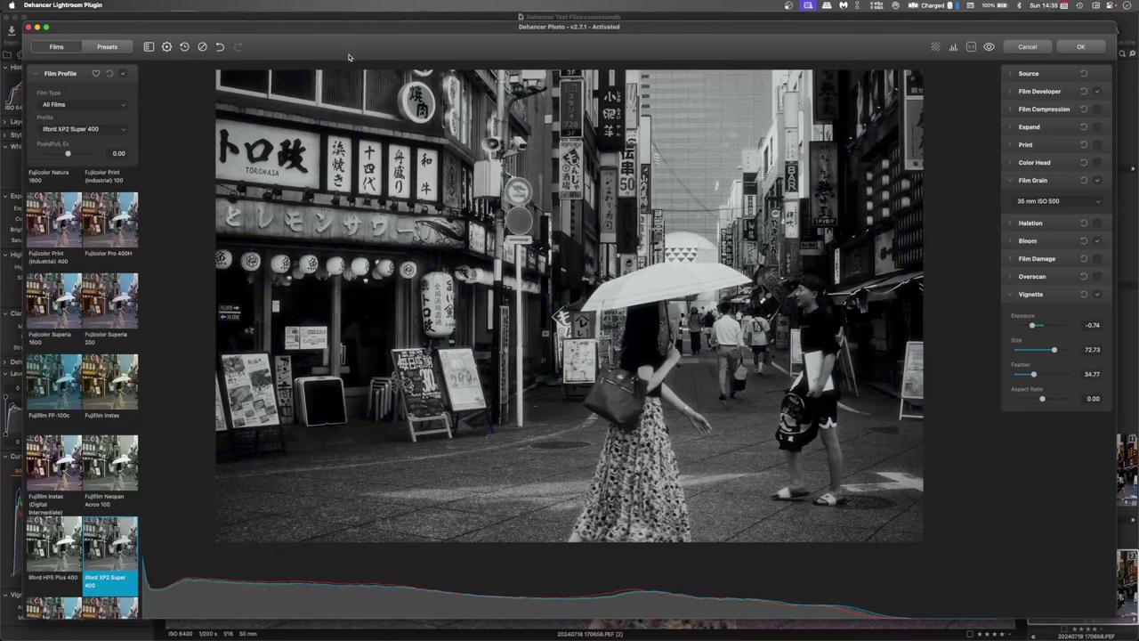
Reset the look and filter to Color Negative films, trying Agfa stocks before Konica Impresa 50
click(202, 47)
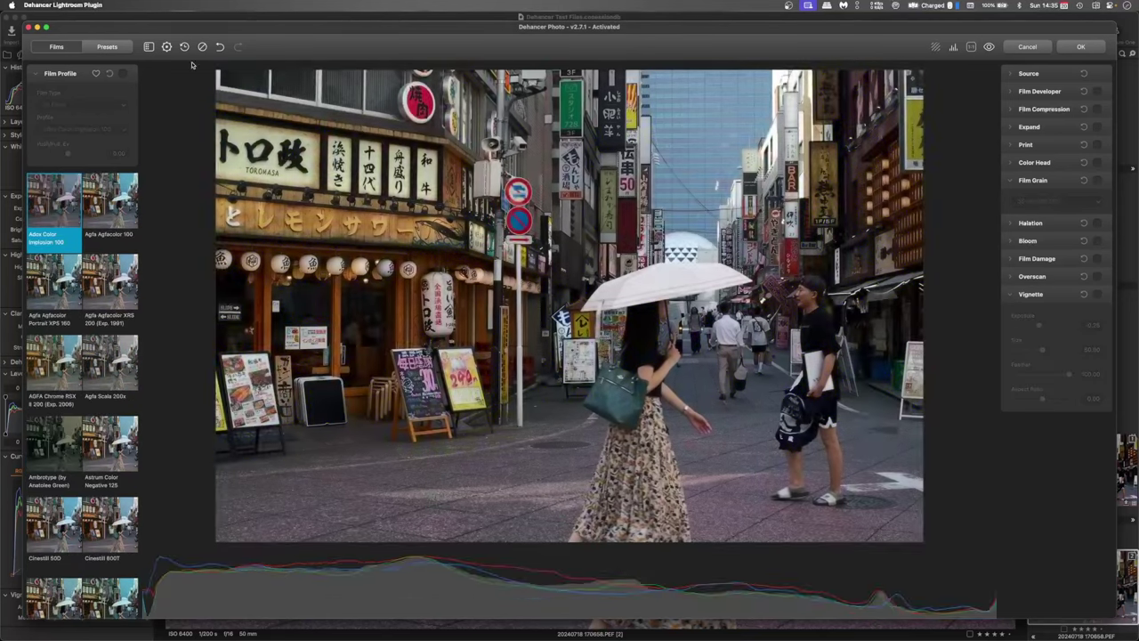
click(82, 105)
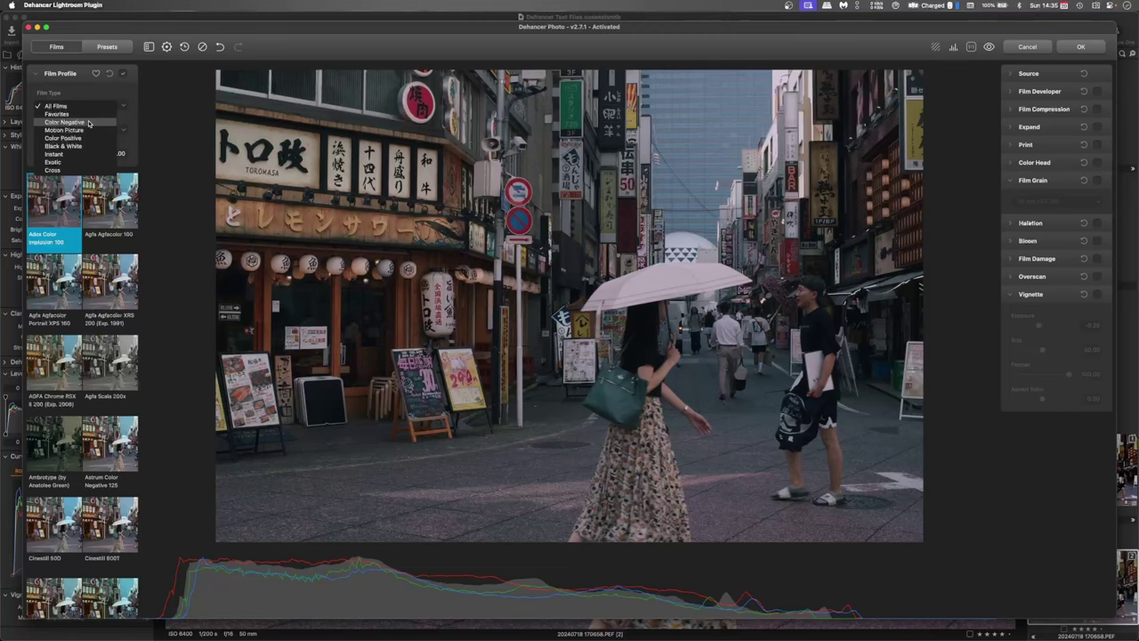
click(88, 122)
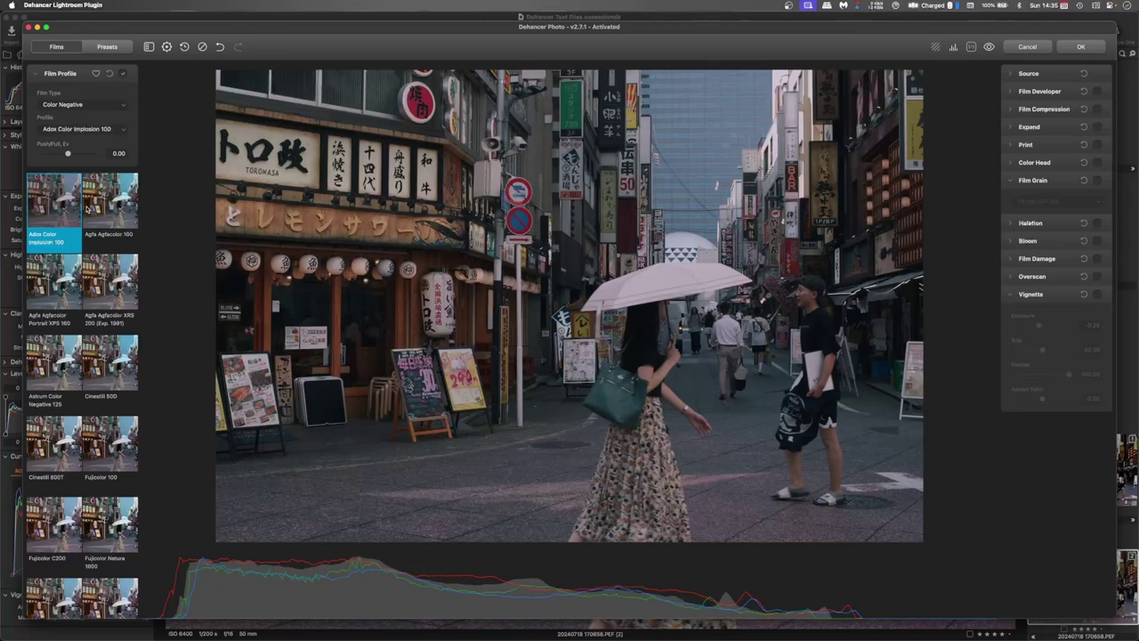
click(55, 289)
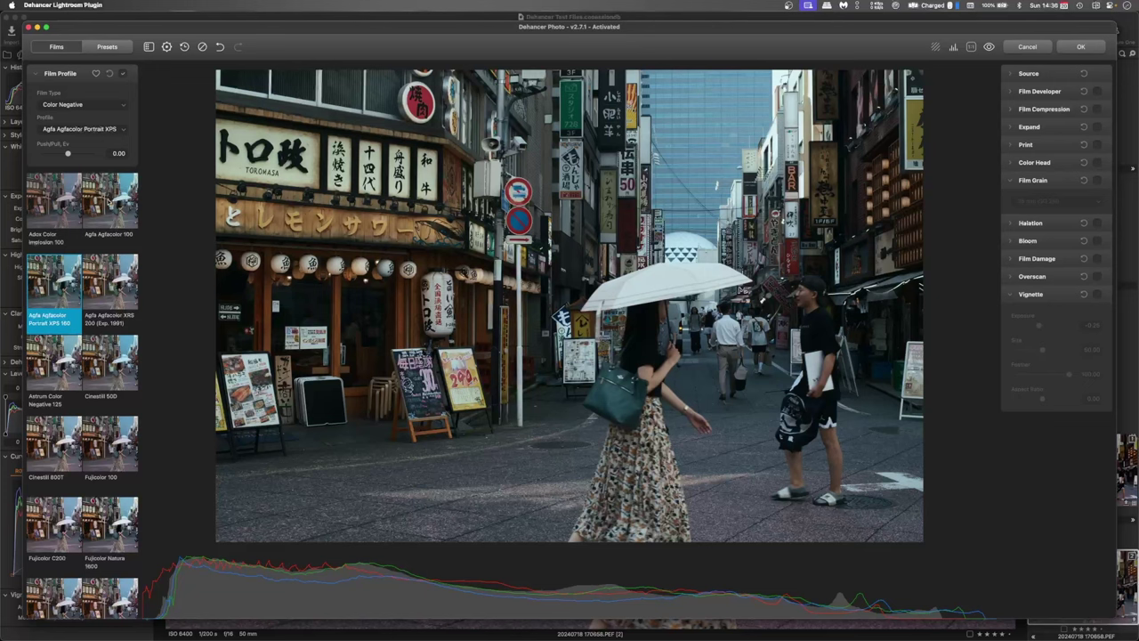
click(104, 277)
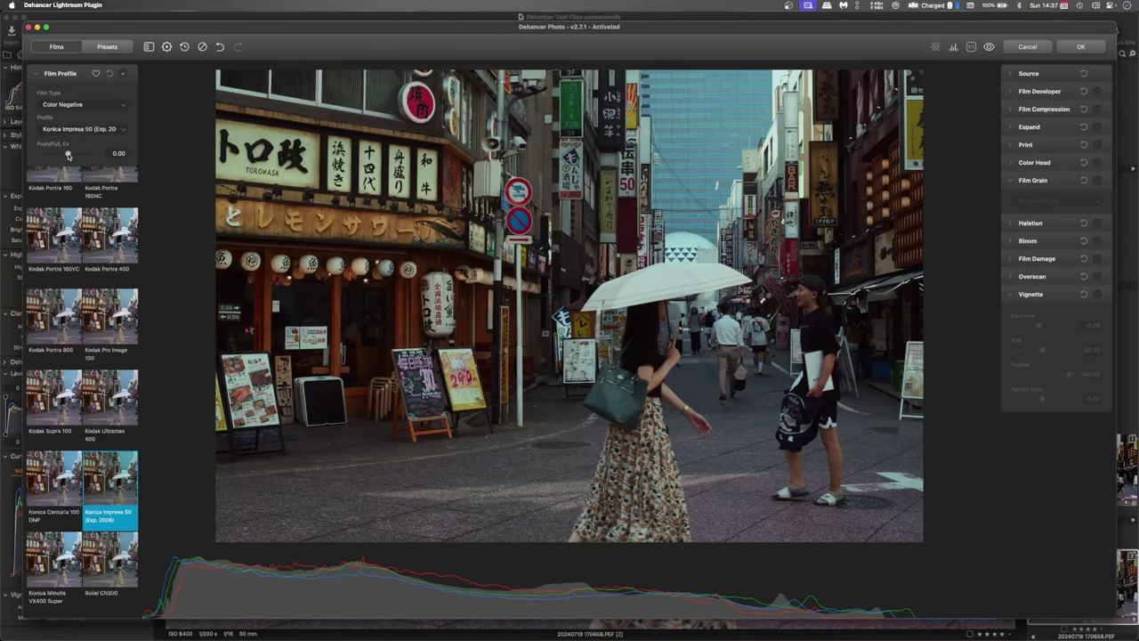
Pull the film exposure to about -1.16 EV and compare with the original
drag(68, 154, 52, 154)
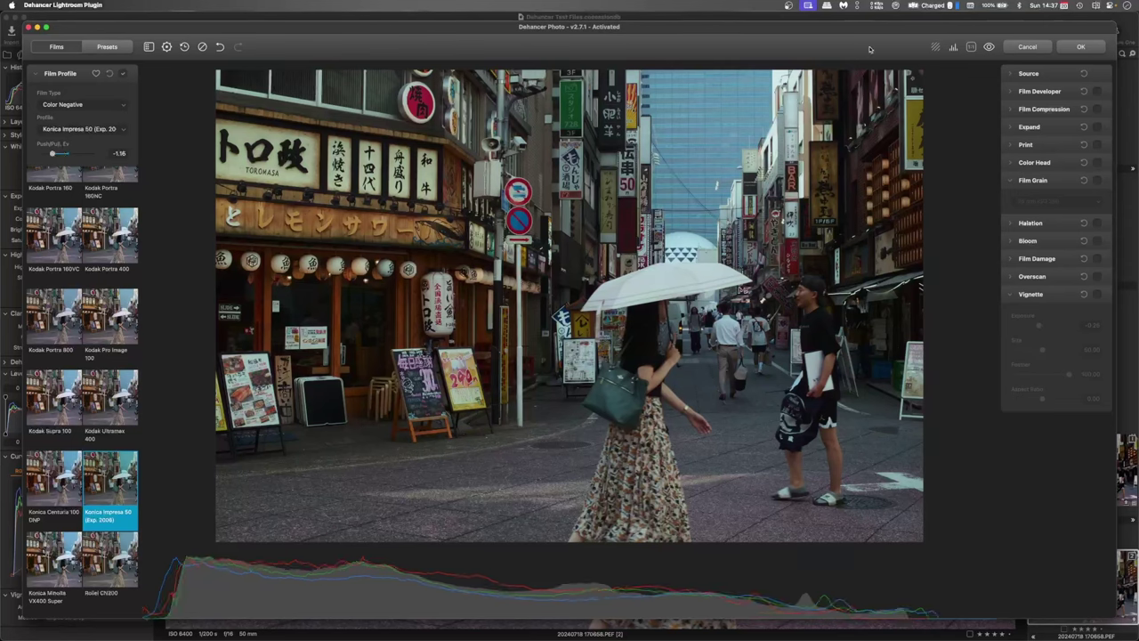
click(988, 48)
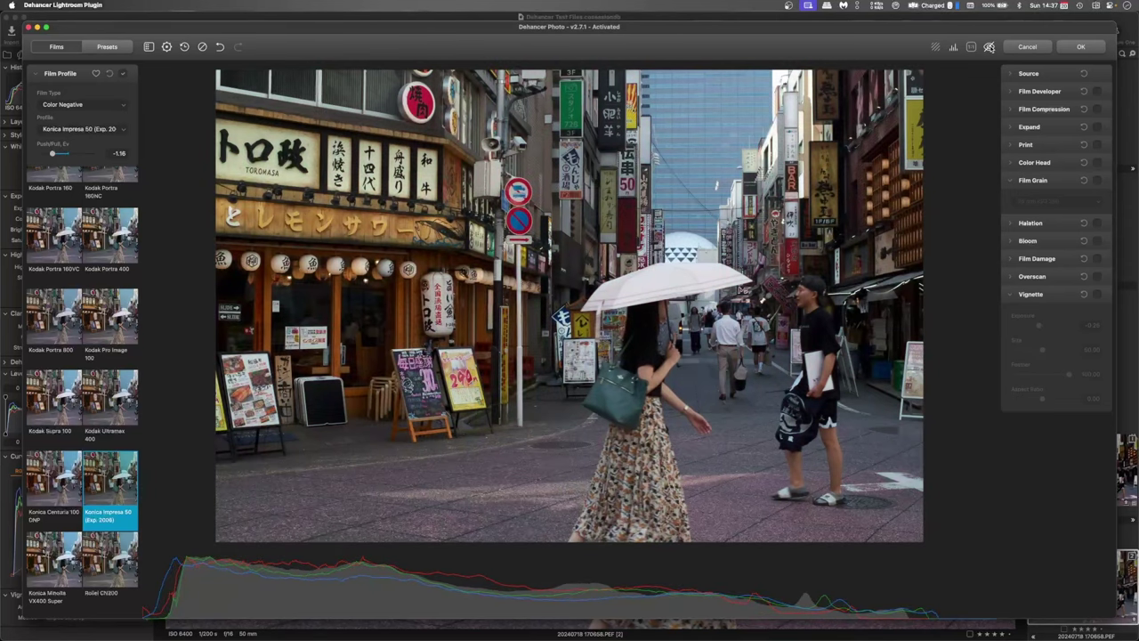
click(989, 47)
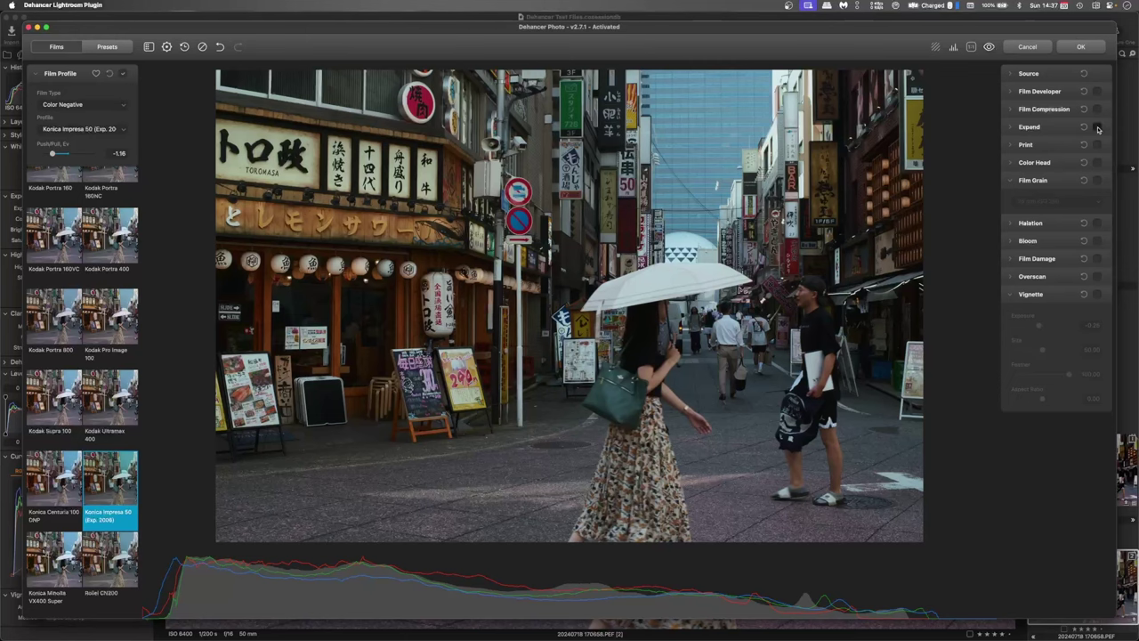
Set Expand's white point to 91.37 and black point to -8.98
click(1028, 131)
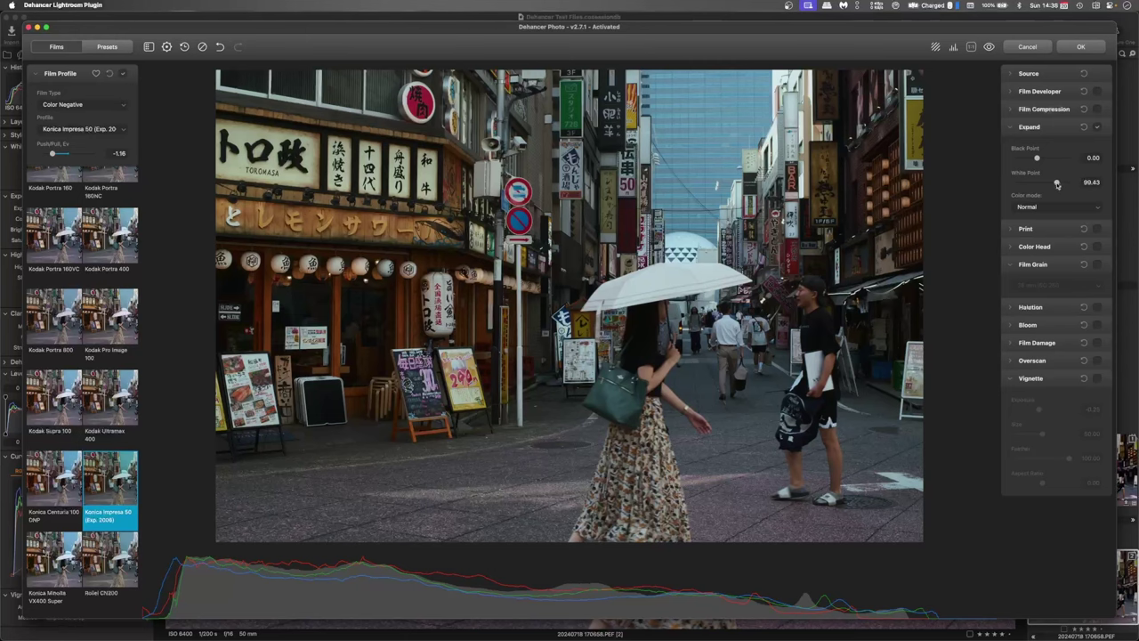
drag(1057, 184, 1052, 186)
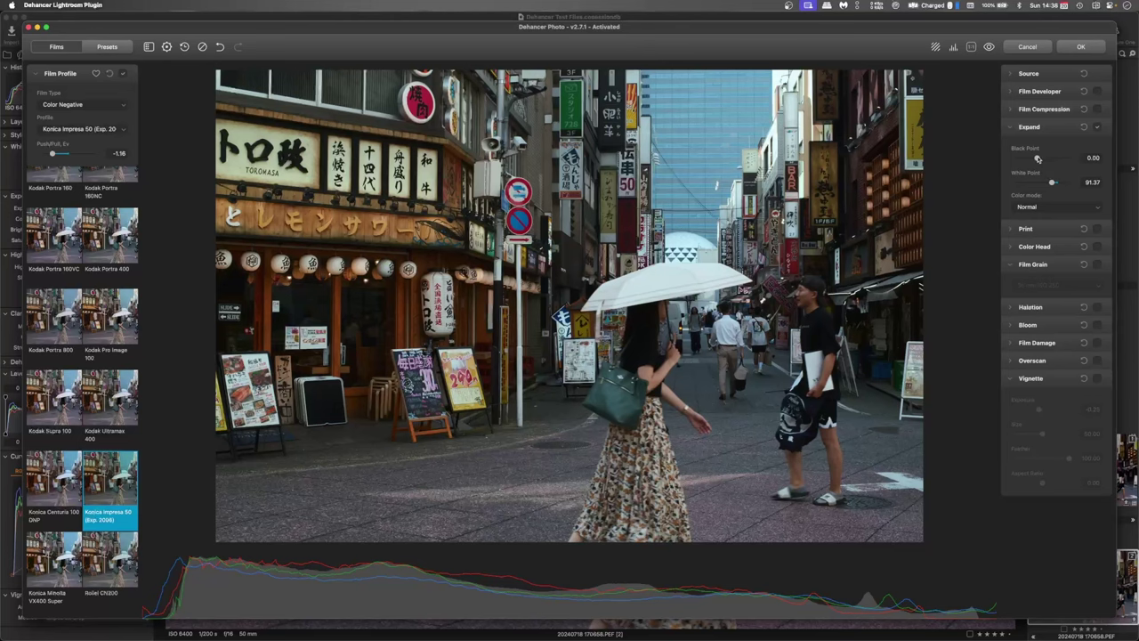
drag(1036, 158, 1028, 159)
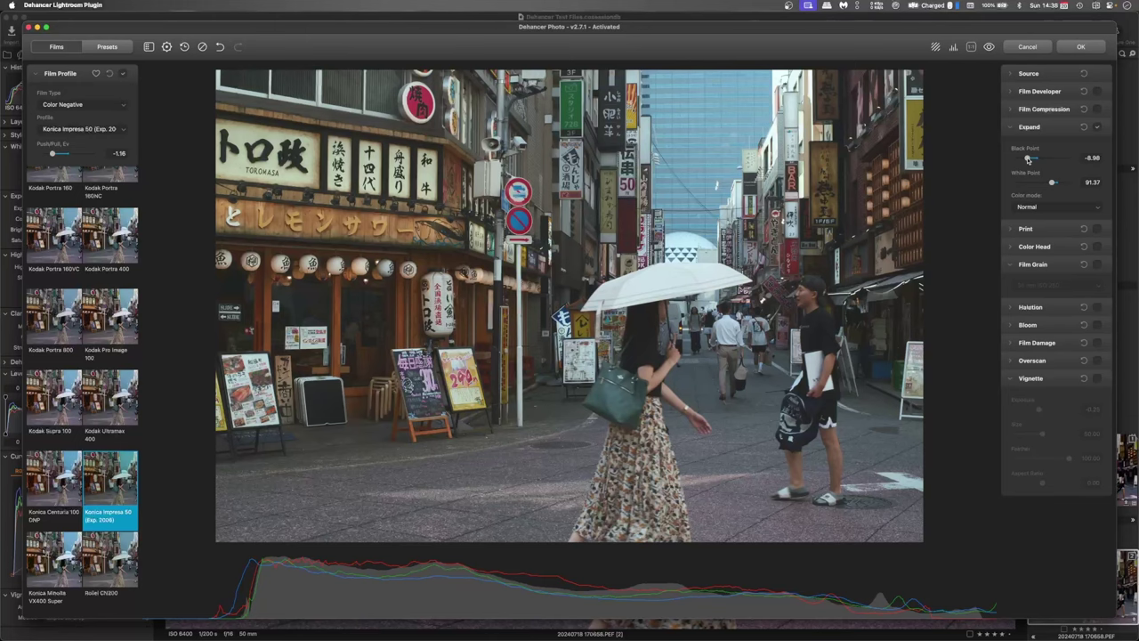
Turn on Film Developer with Contrast Boost 34.56 and Gamma Correction 16.54
click(1012, 127)
click(1012, 93)
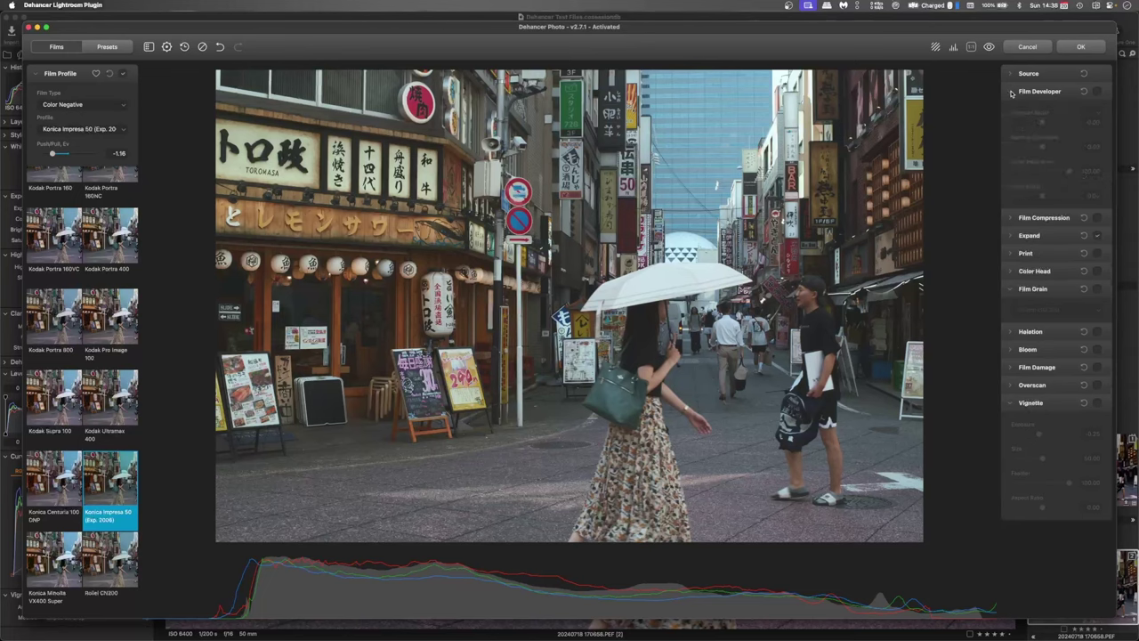
click(1097, 91)
drag(1044, 121, 1051, 123)
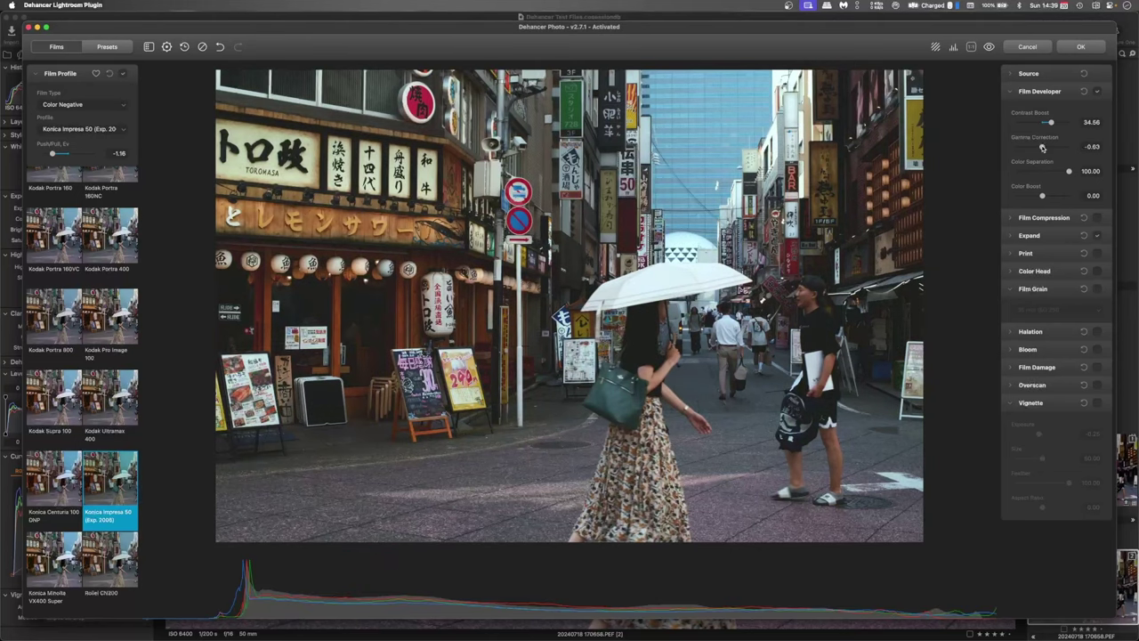
drag(1043, 148, 1052, 147)
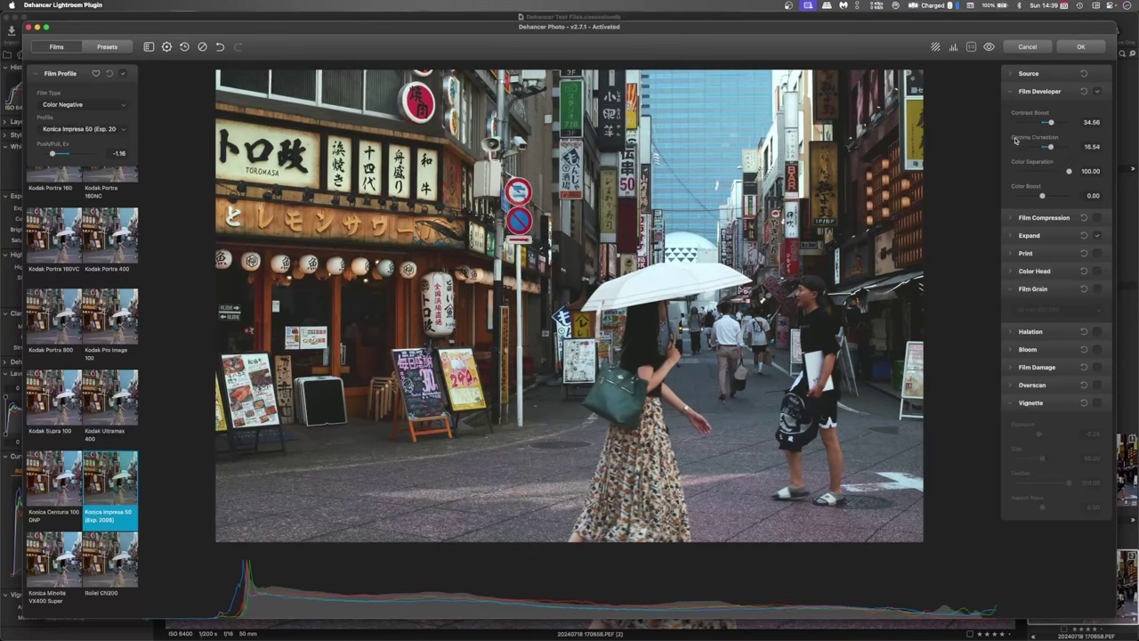
Flip repeatedly between the graded image and the unprocessed original to compare
click(989, 47)
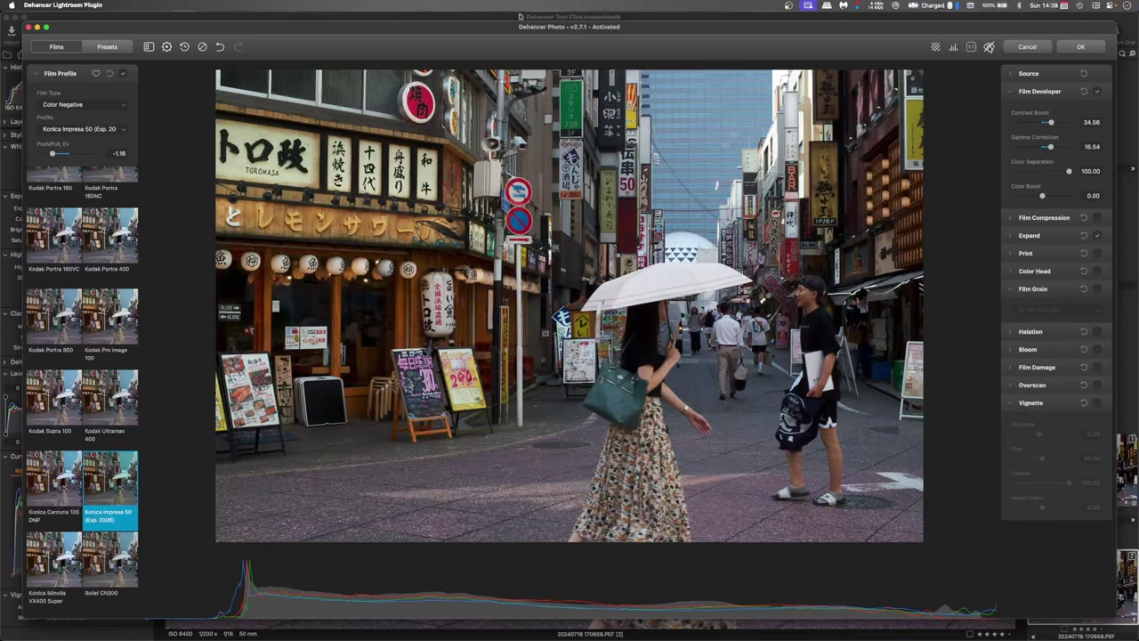
click(988, 47)
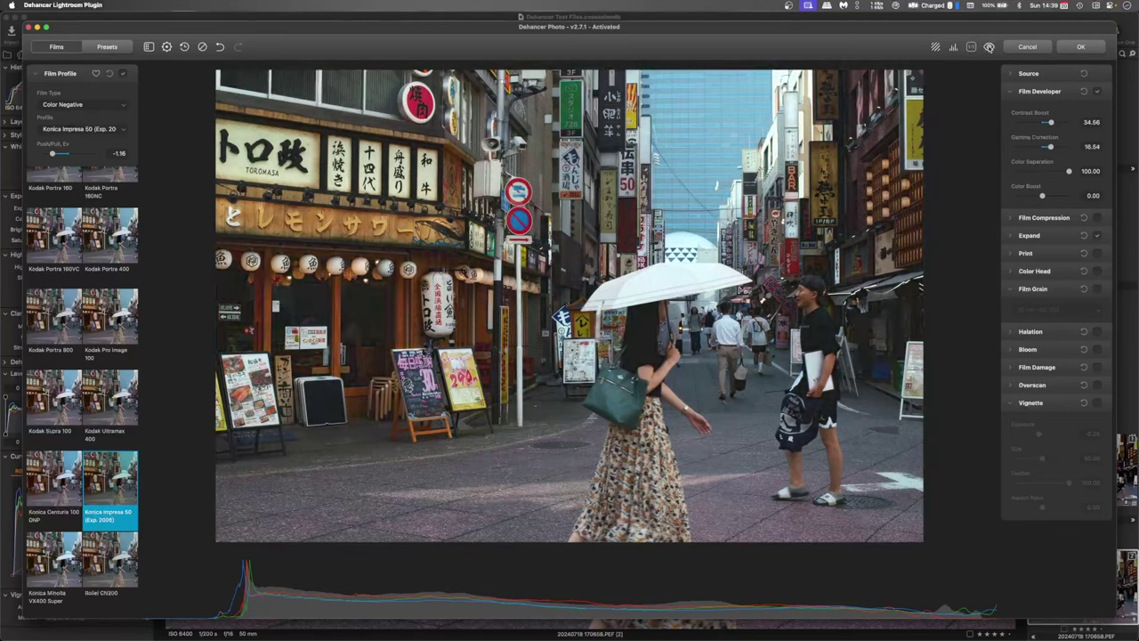
click(988, 48)
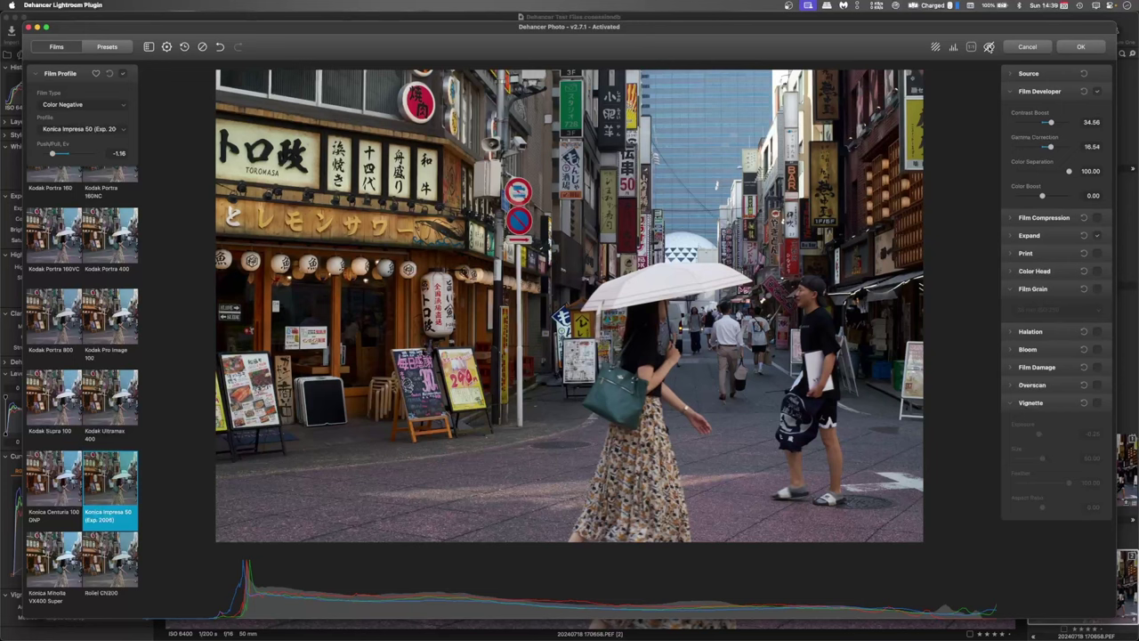
click(988, 47)
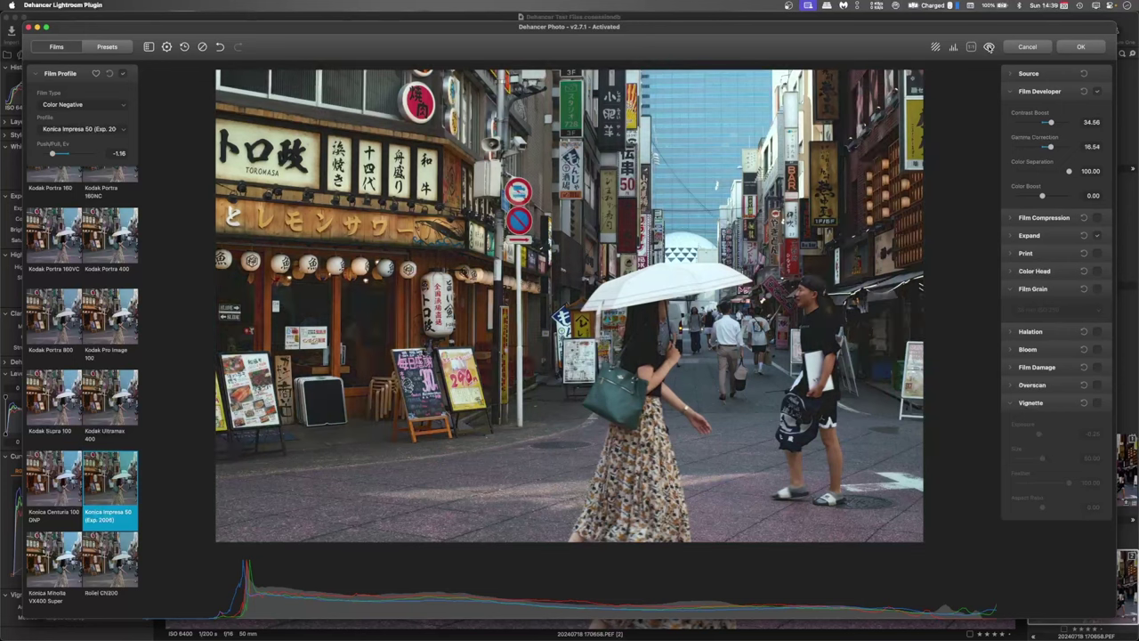
click(989, 47)
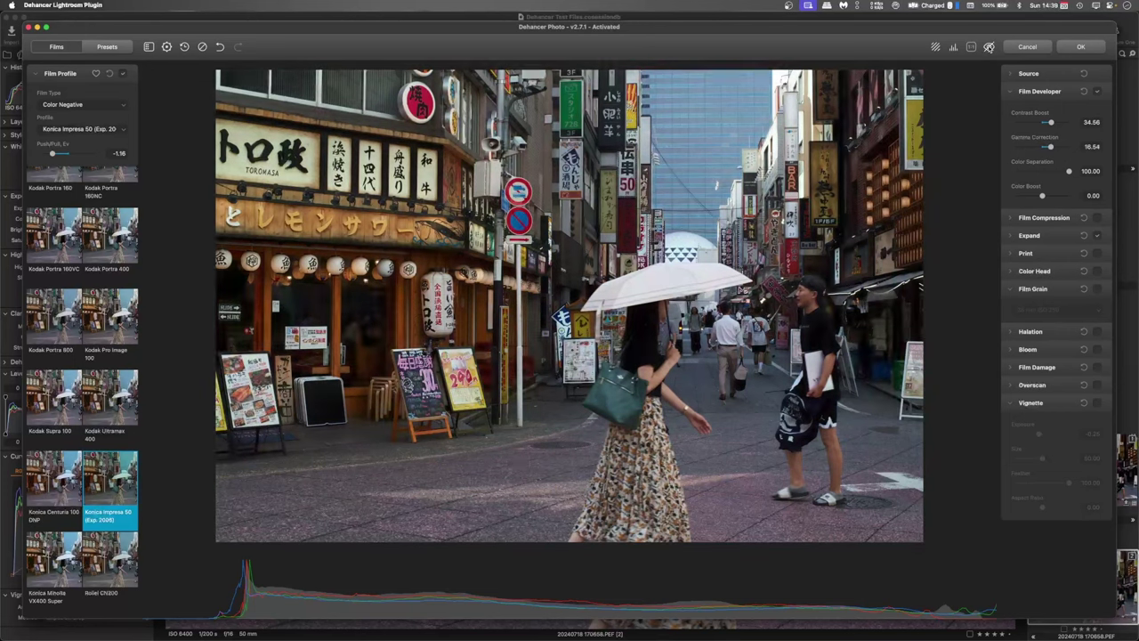
click(988, 47)
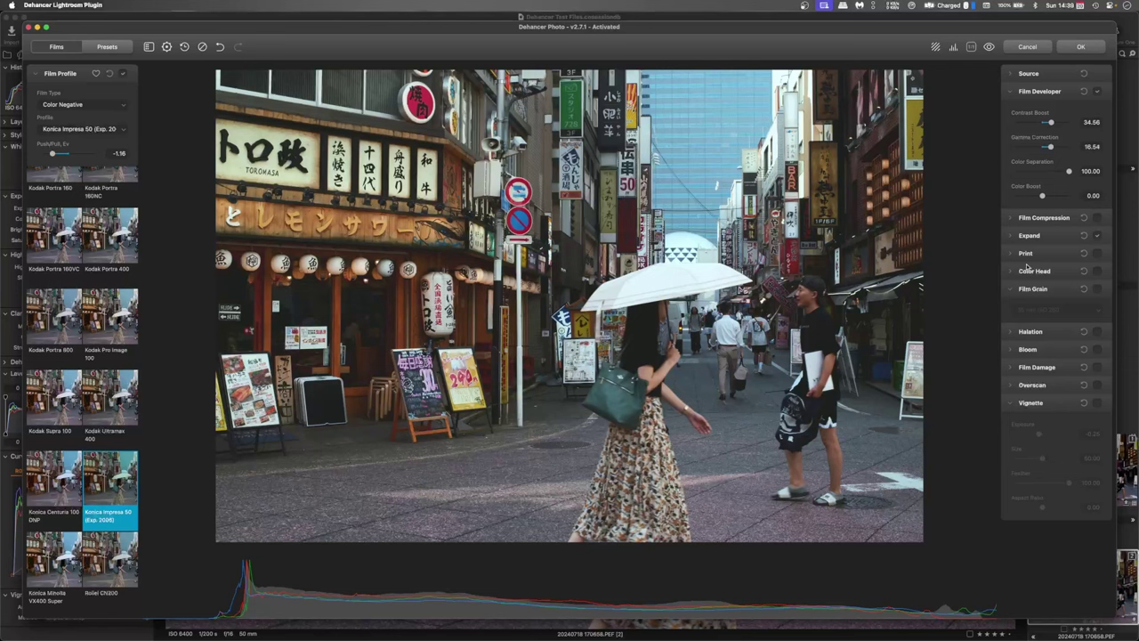
Enable Film Grain, try the 35 mm ISO 50 preset, then switch to Custom grain
click(1098, 290)
click(1039, 310)
click(1035, 304)
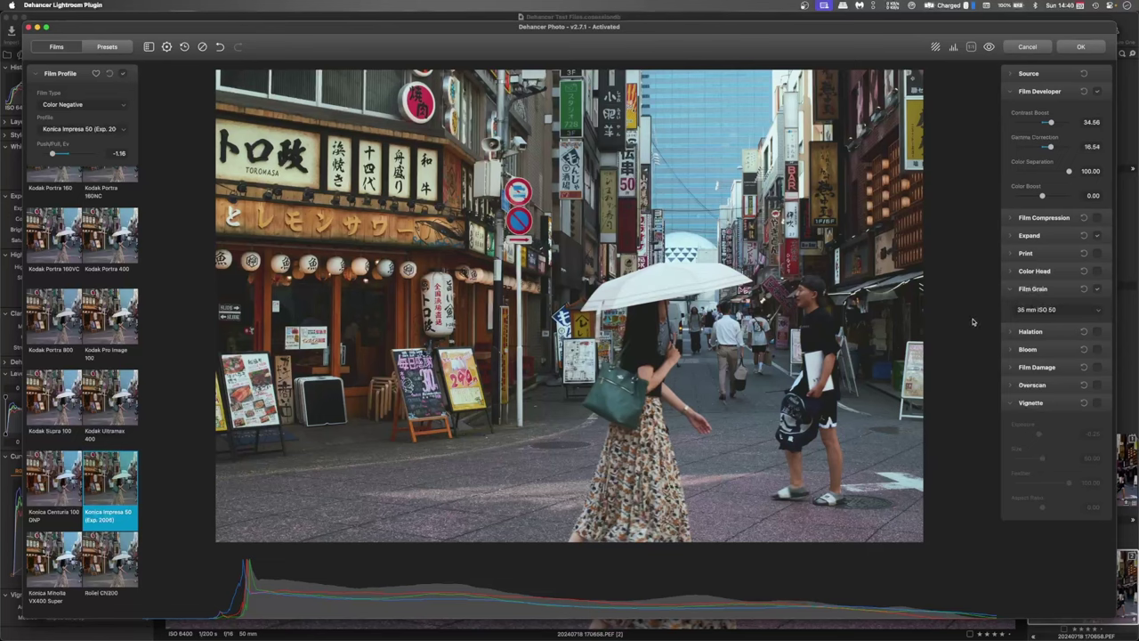
click(1057, 310)
click(1037, 256)
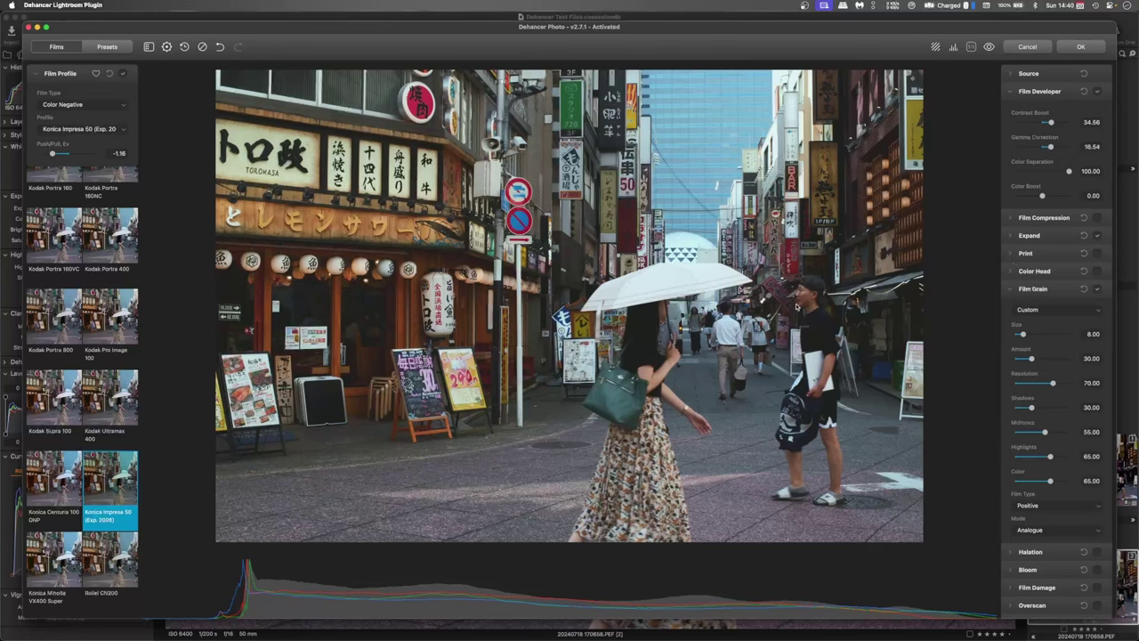
Tune custom grain to size 6.17 and resolution 47.56, compare on/off, then fold the section
click(689, 271)
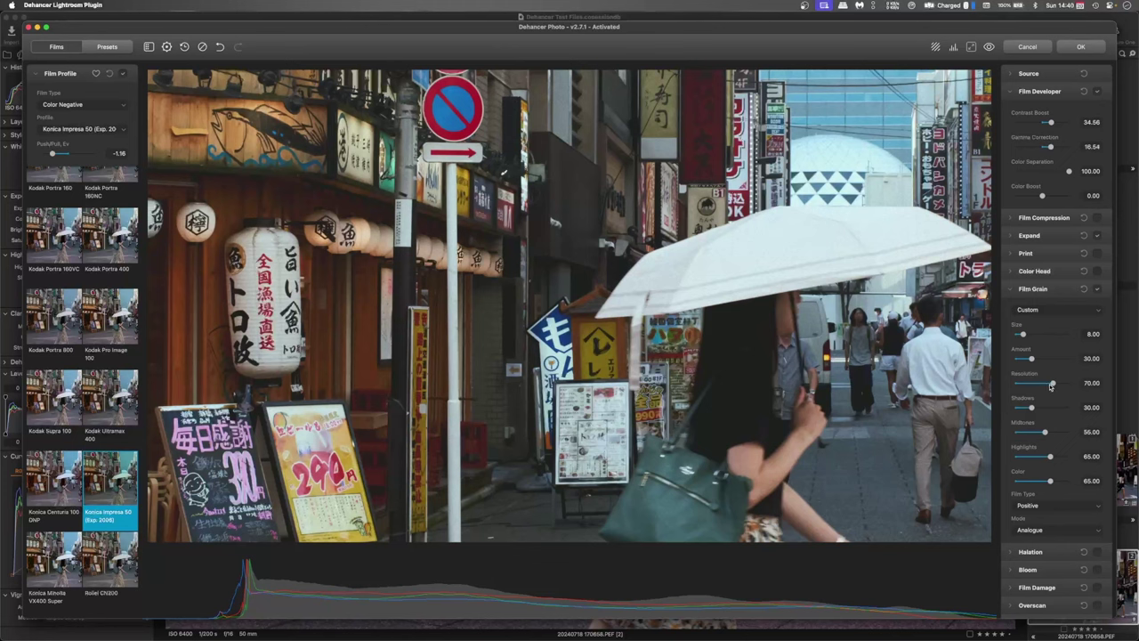
drag(1054, 383, 1042, 384)
drag(1023, 334, 1021, 336)
click(1097, 290)
click(1097, 290)
click(503, 167)
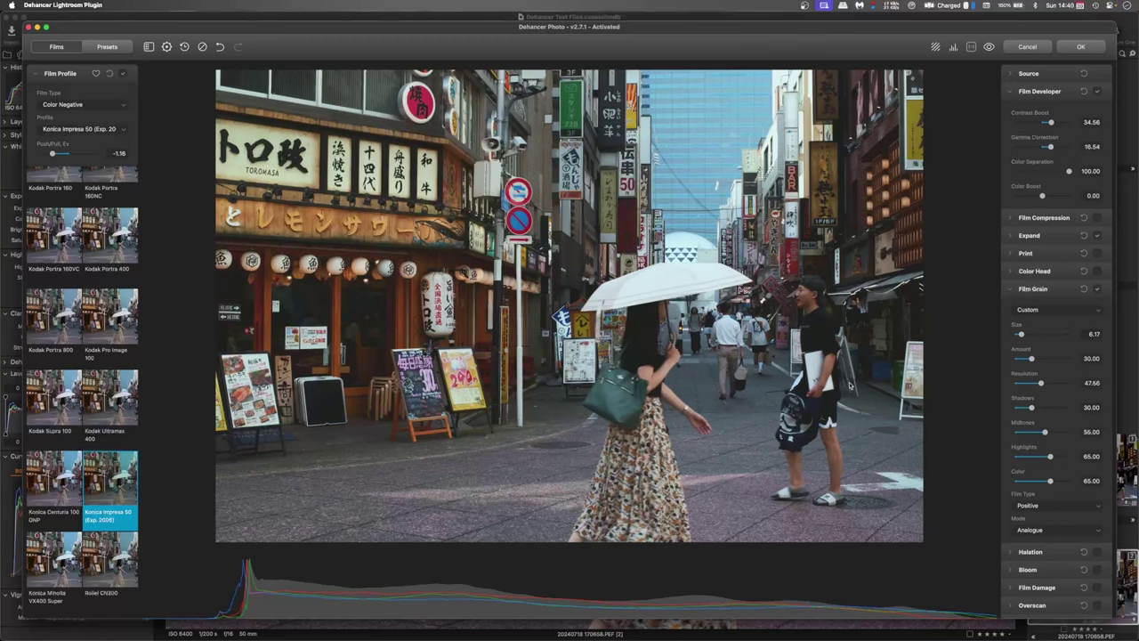
click(1009, 291)
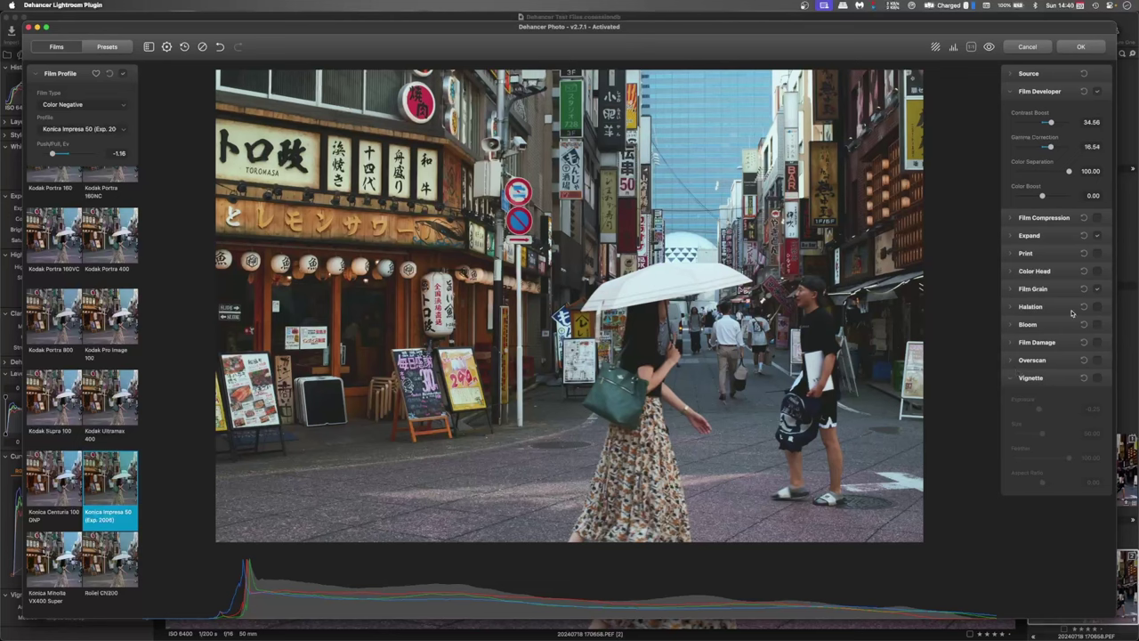
Turn on Halation with the 35 mm / Super 35 No Remjet format
click(1013, 307)
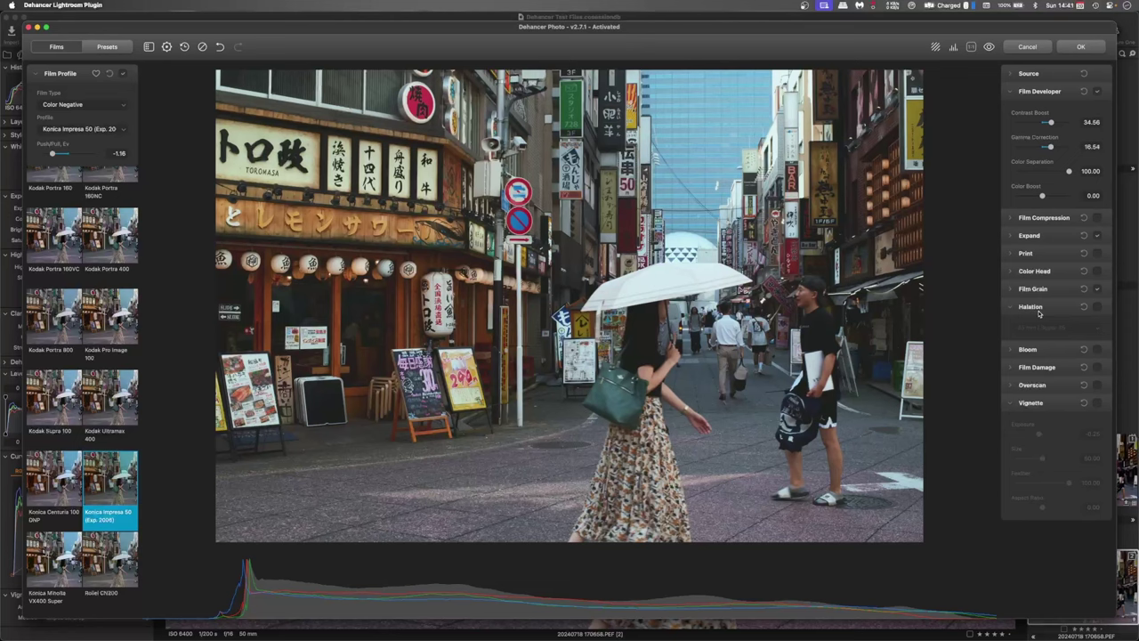
click(1097, 309)
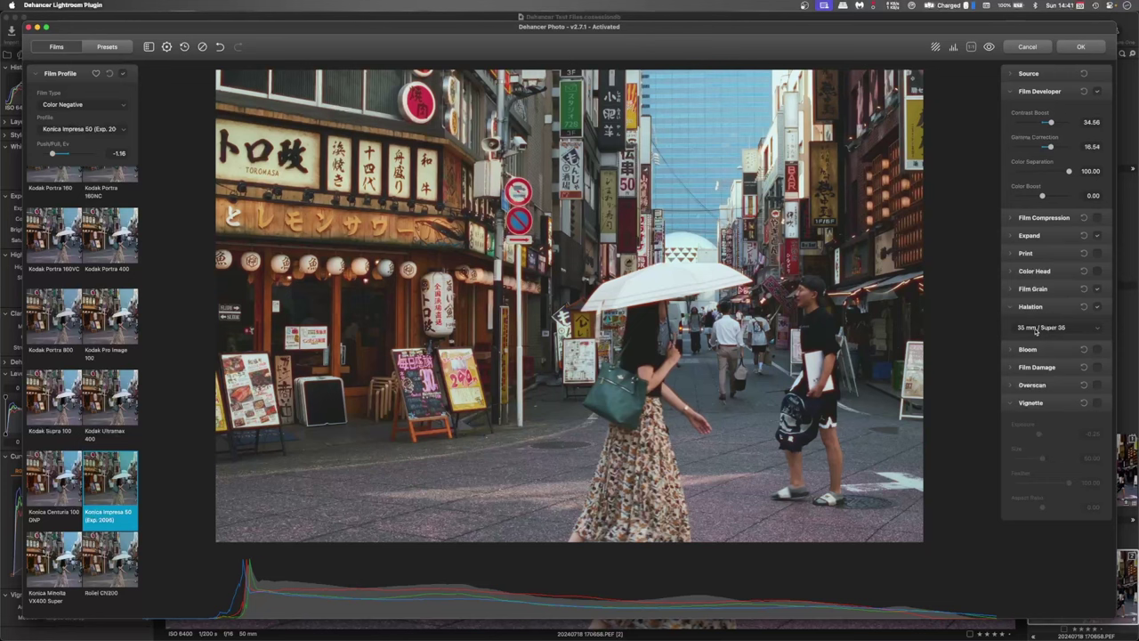
click(1036, 330)
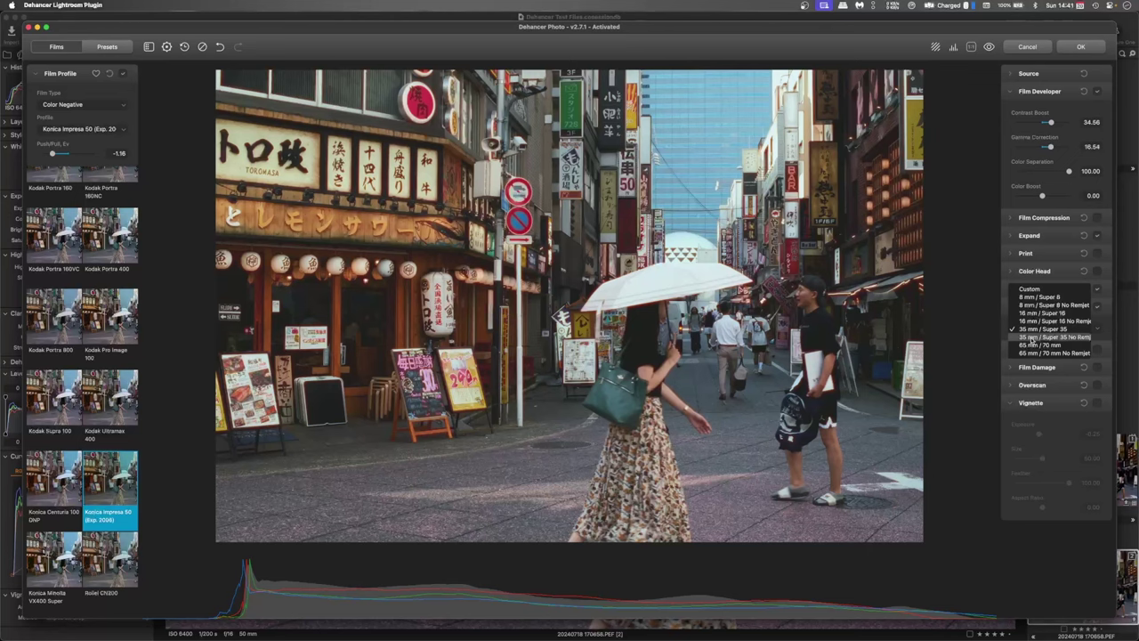
click(1031, 338)
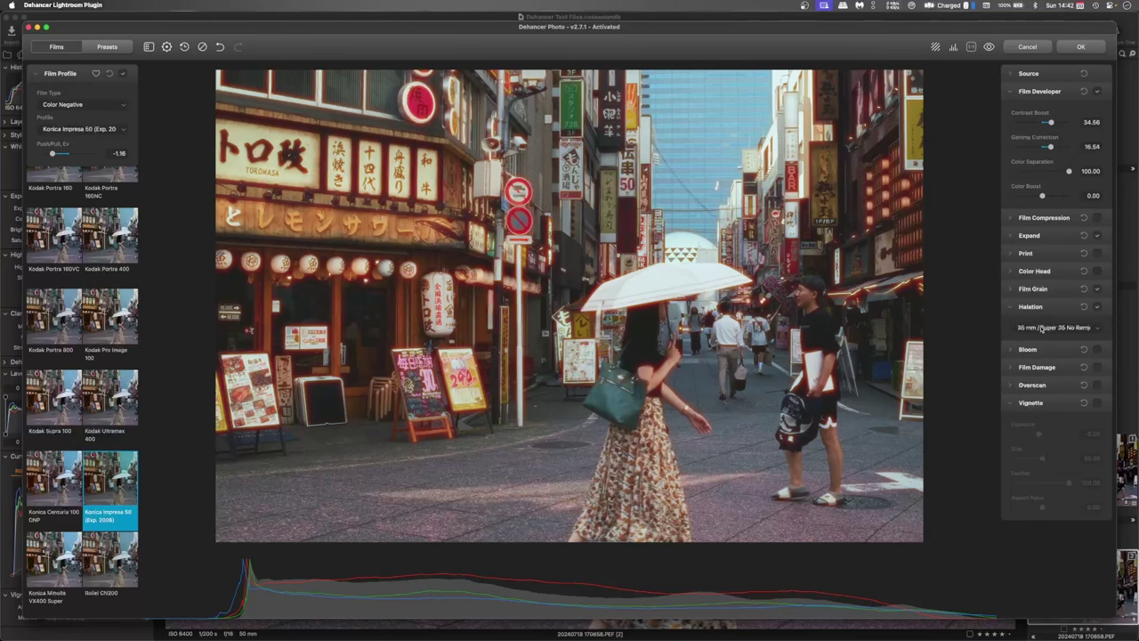
Set custom halation: source limiter 20.46, background gain 40.65, smoothness 61.97, hue 98.39, impact 62.39
click(1044, 330)
click(1043, 281)
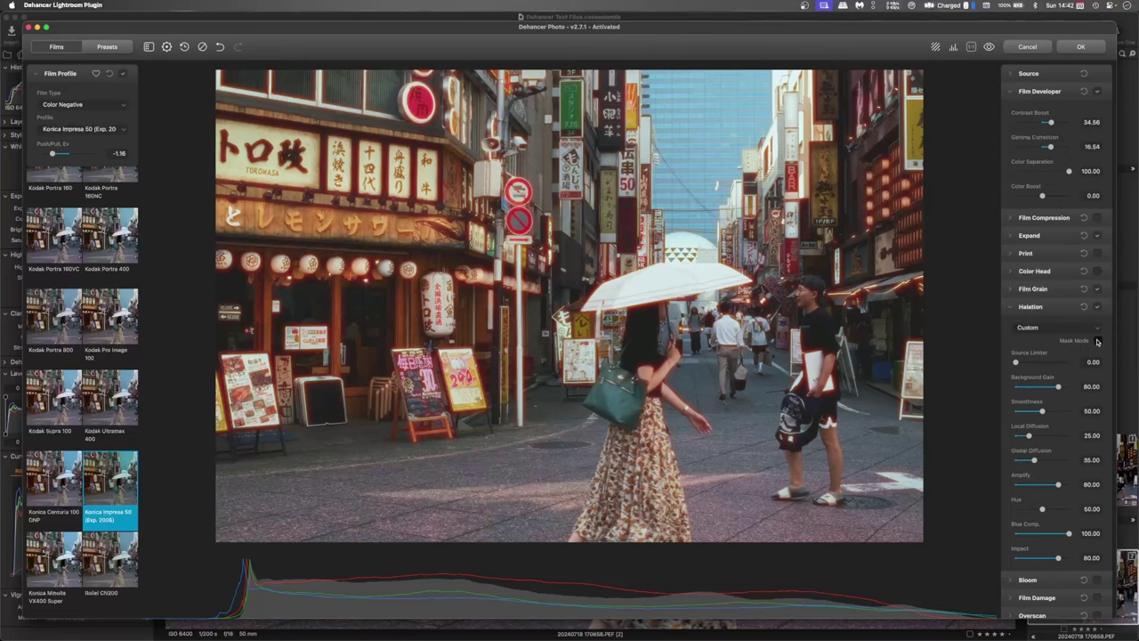
click(1098, 341)
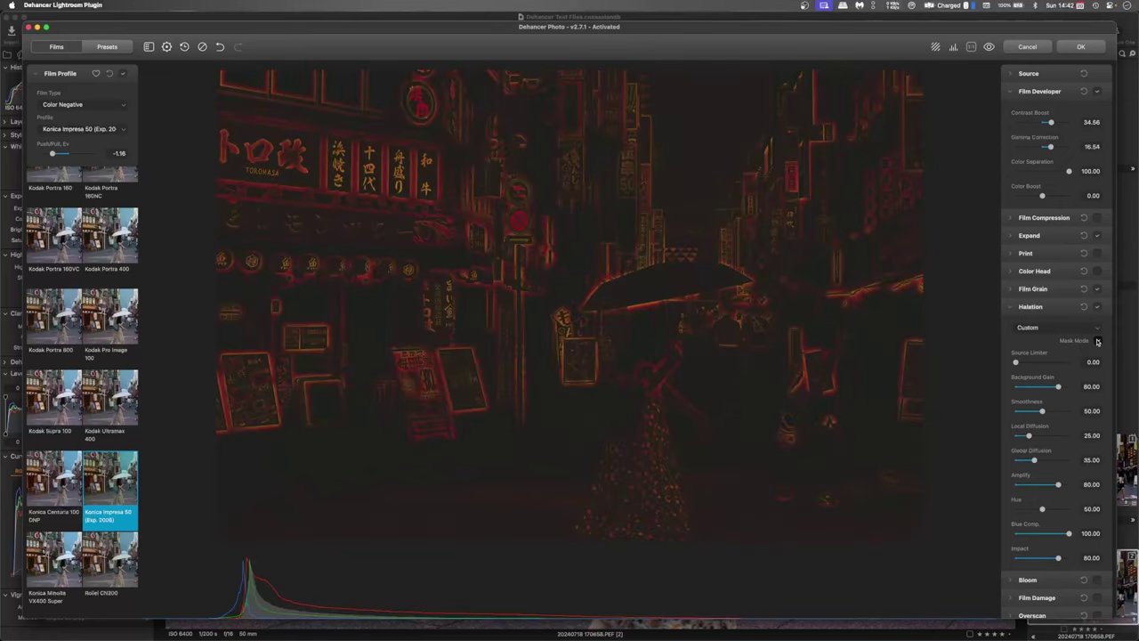
drag(1058, 387, 1036, 386)
drag(1030, 435, 1059, 411)
drag(1015, 362, 1026, 362)
click(1097, 341)
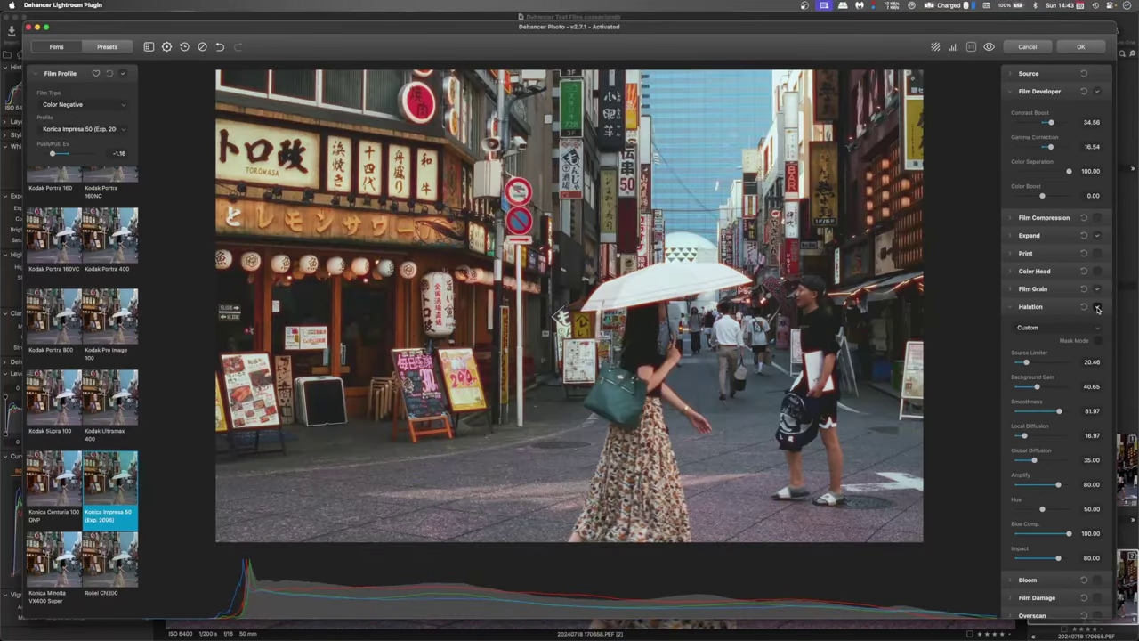
drag(1042, 509, 1067, 511)
drag(1058, 558, 1049, 560)
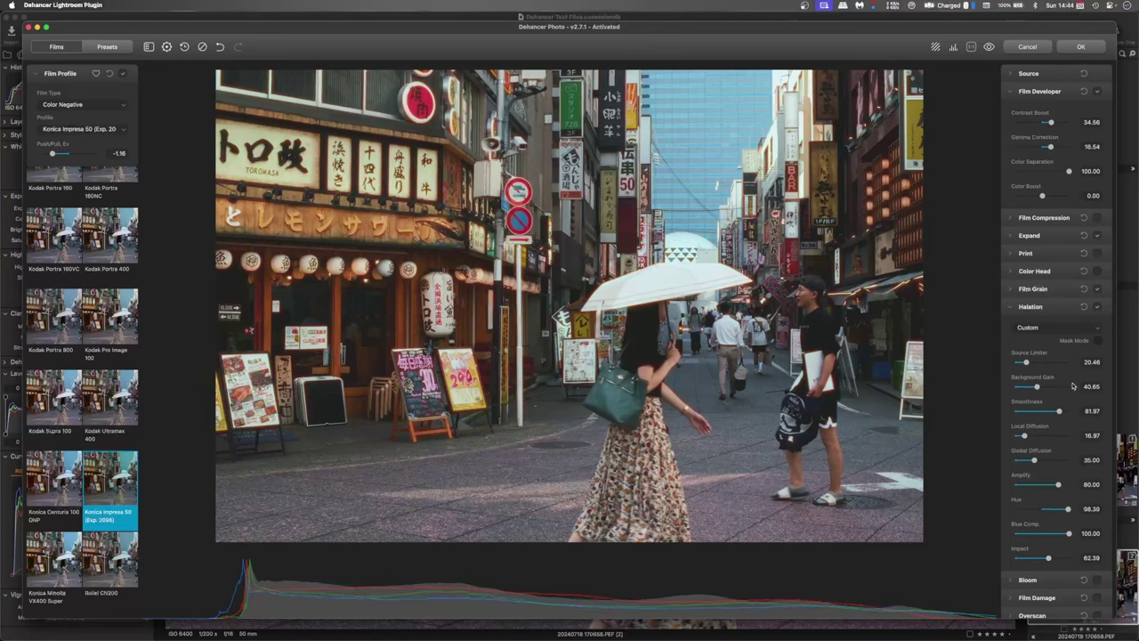
click(1012, 308)
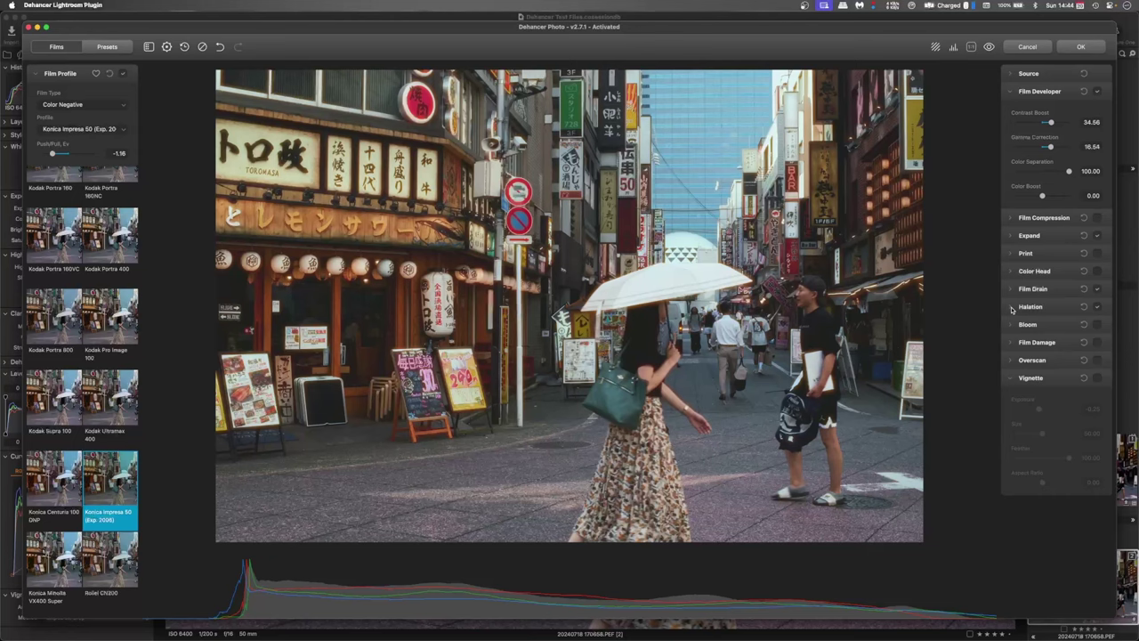
Add a darkened vignette with size 92.14 and feather 52.94, comparing it on and off
click(1097, 377)
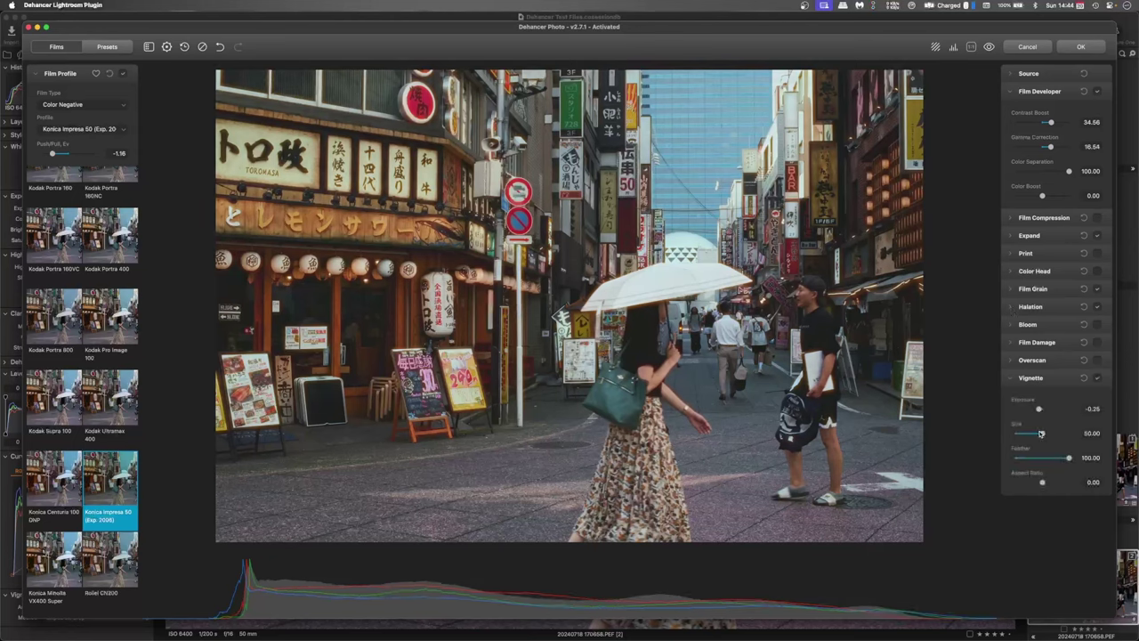
drag(1041, 433, 1043, 458)
drag(1038, 409, 1064, 434)
click(1098, 378)
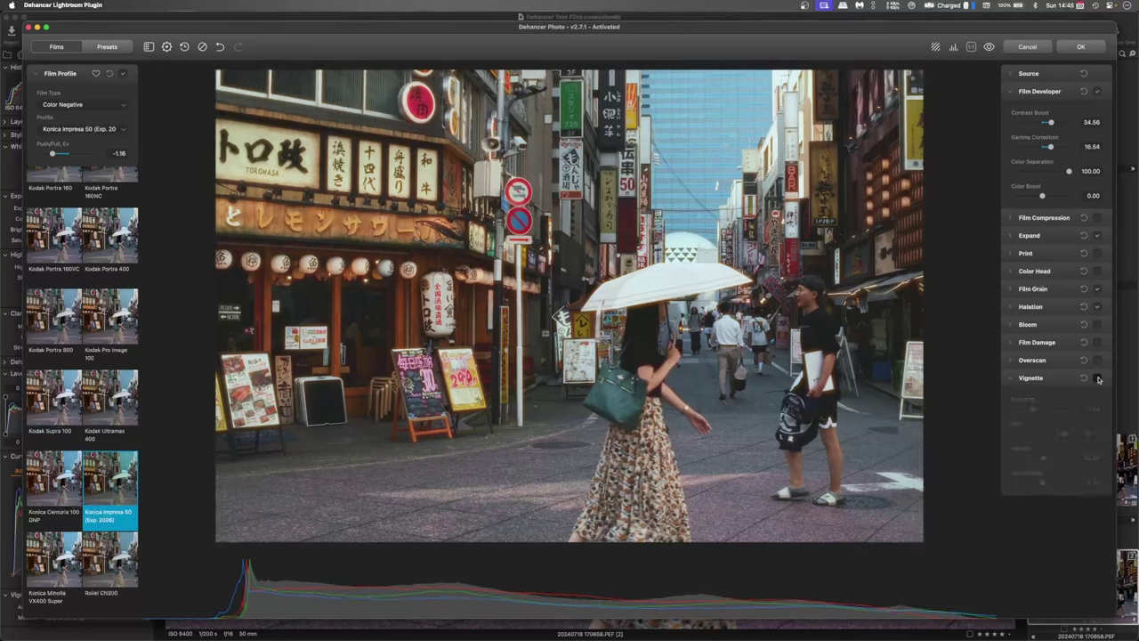
click(1098, 379)
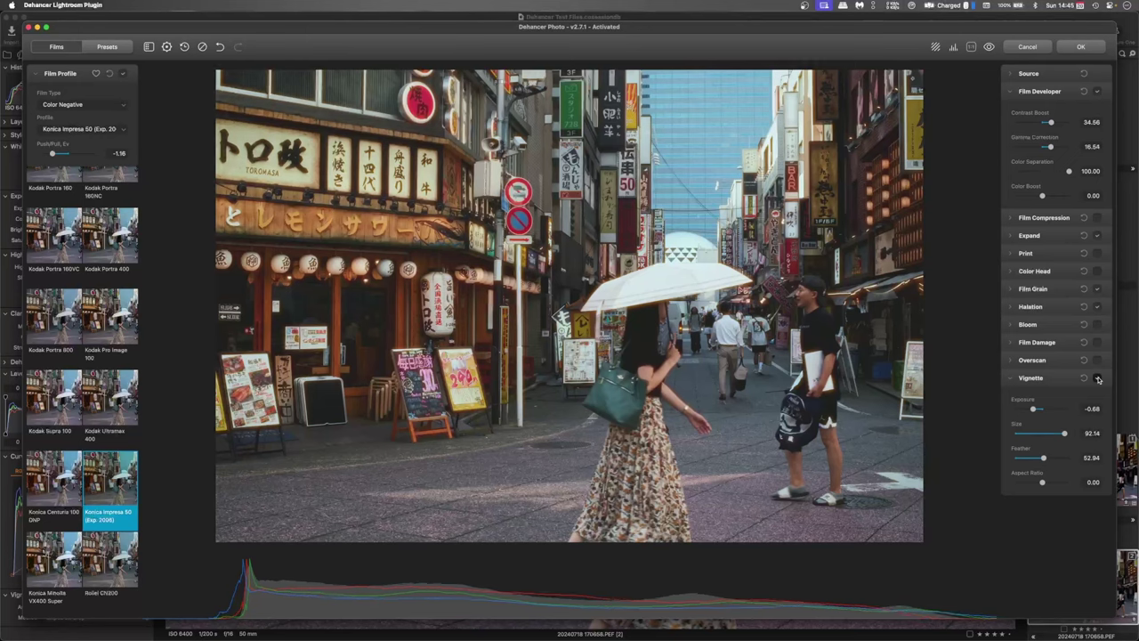
Enable Film Damage and try the 35 mm Full Frame format, regenerating the pattern
click(1012, 378)
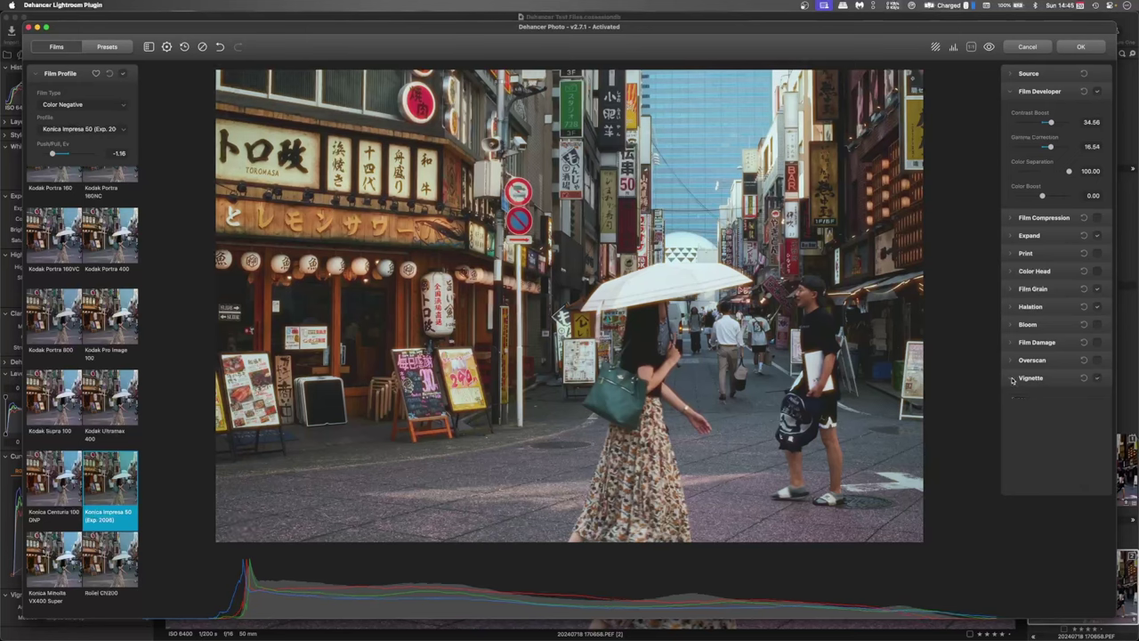
click(1097, 344)
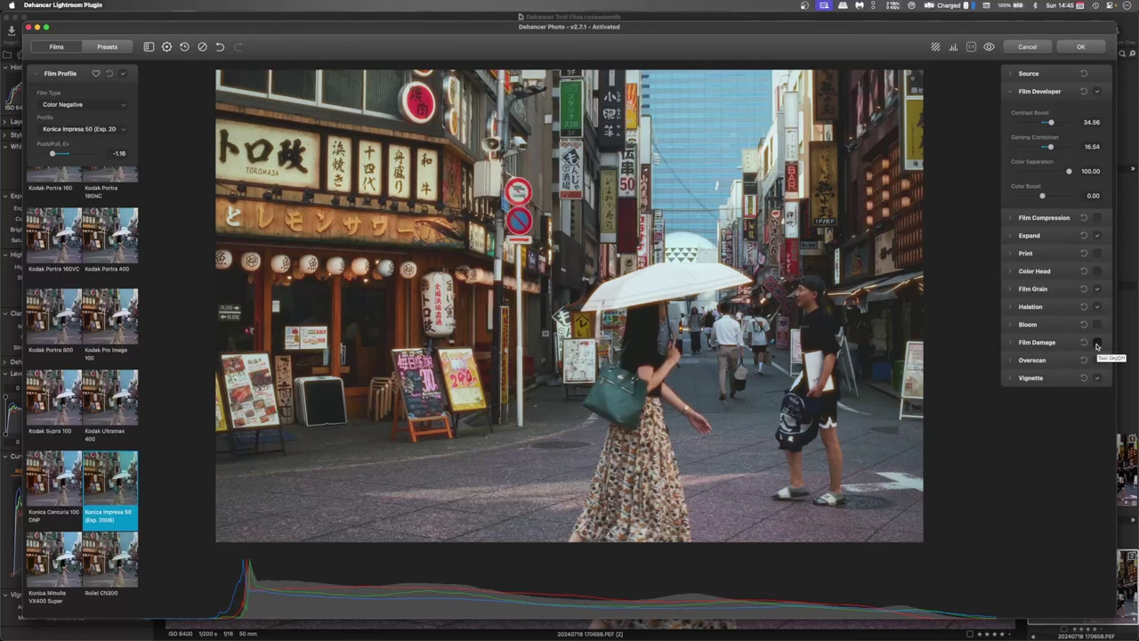
click(1010, 343)
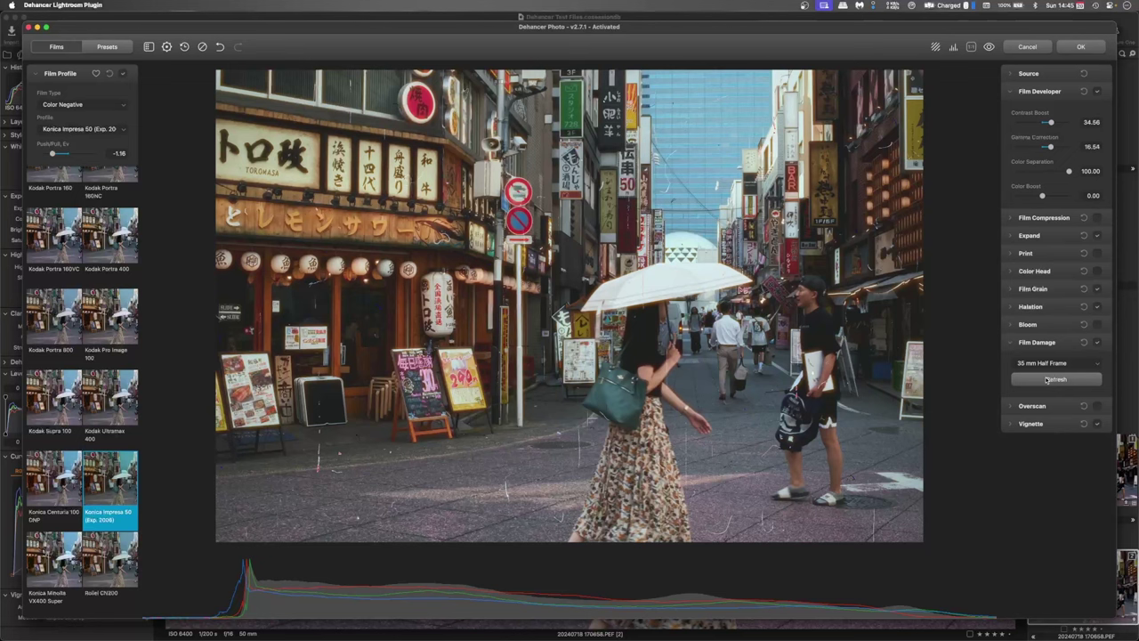
click(1047, 380)
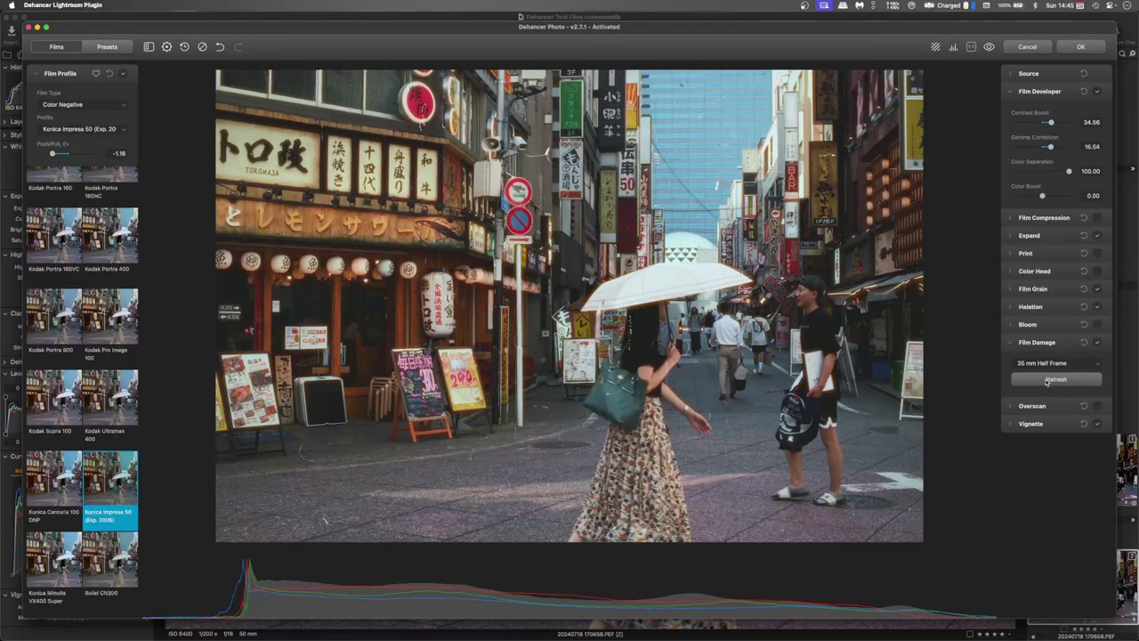
click(1047, 380)
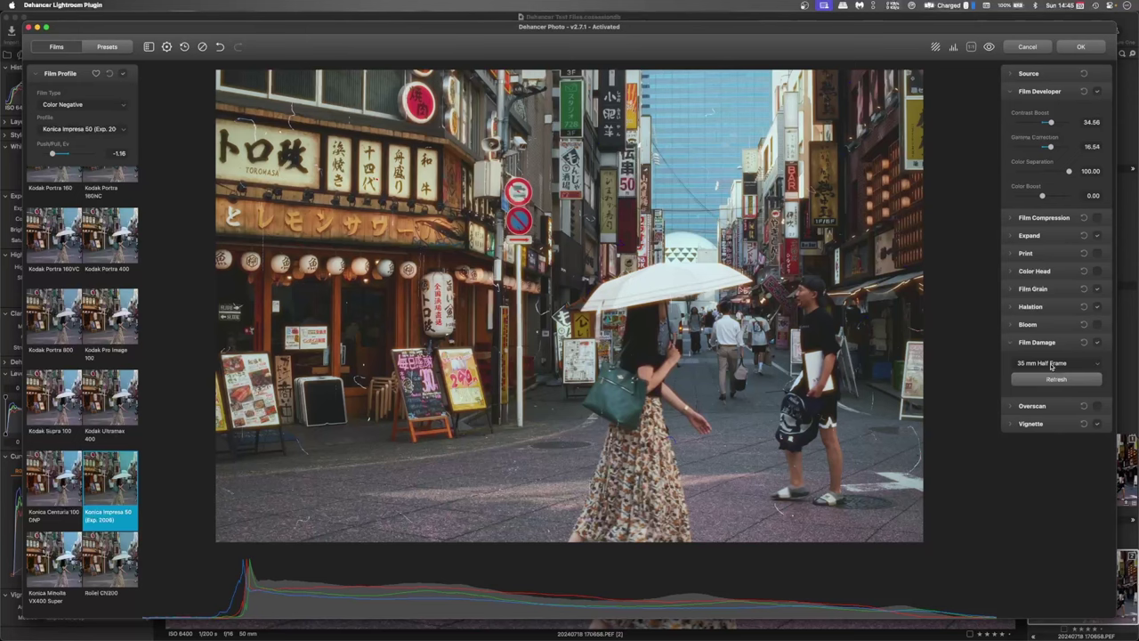
click(1051, 364)
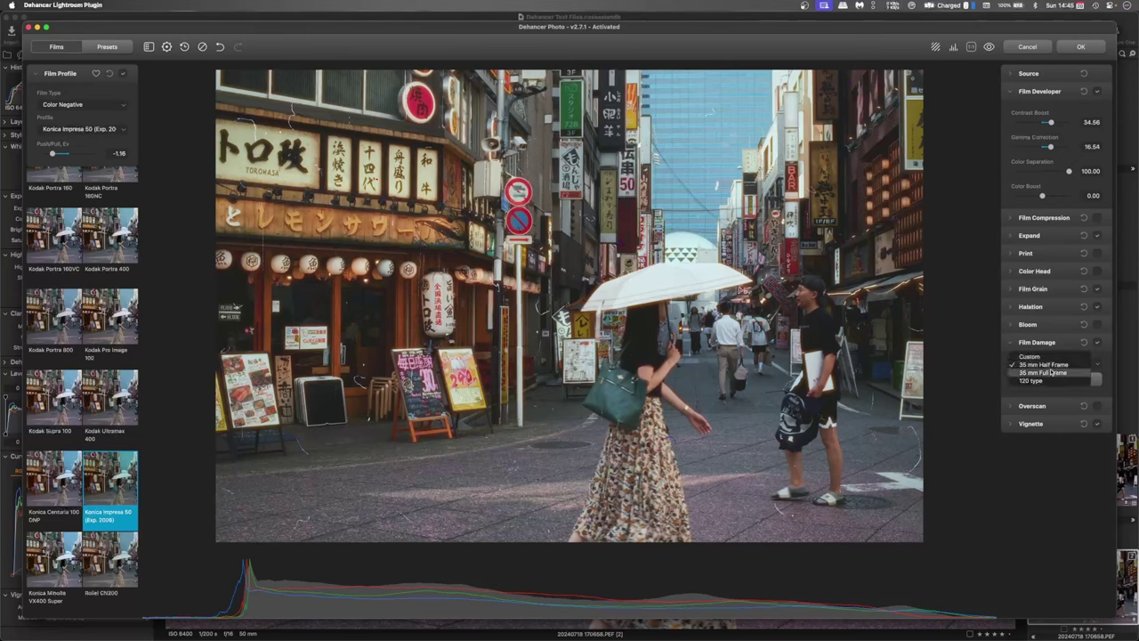
click(1051, 374)
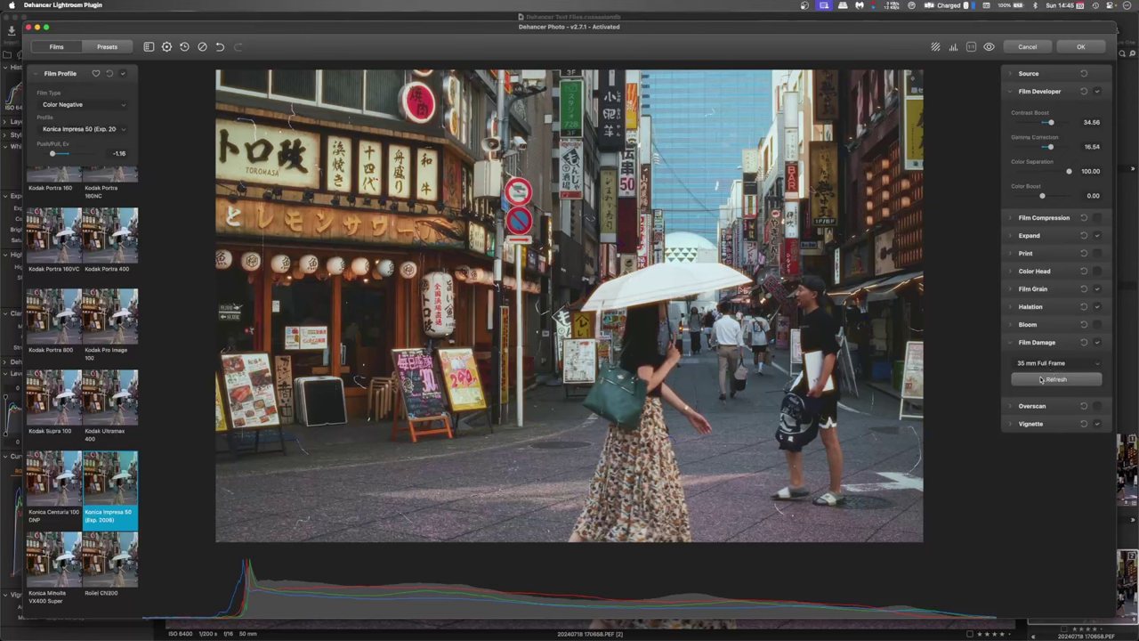
click(1021, 383)
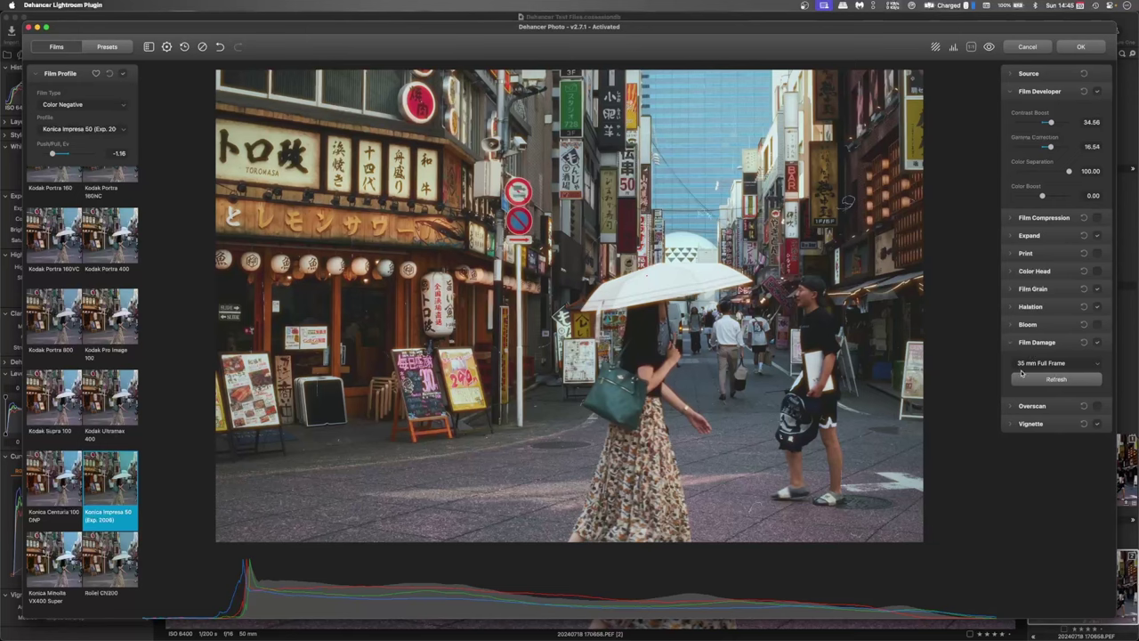
Switch Film Damage to Custom with dust 67.56, hairs 50 and scratches 35.03
click(1046, 364)
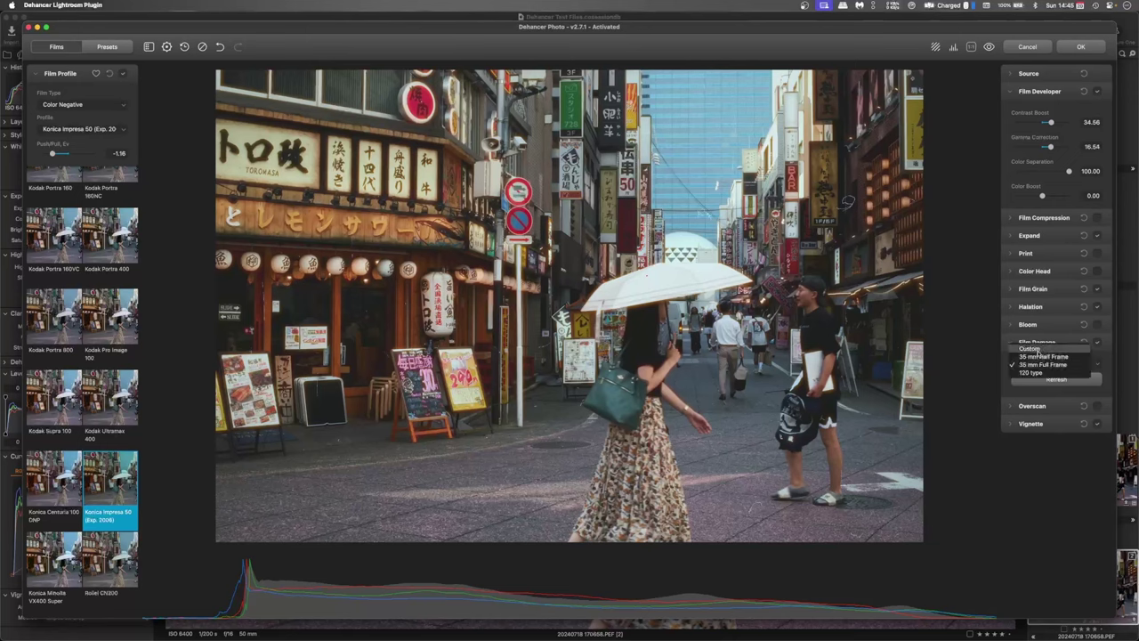
click(1038, 350)
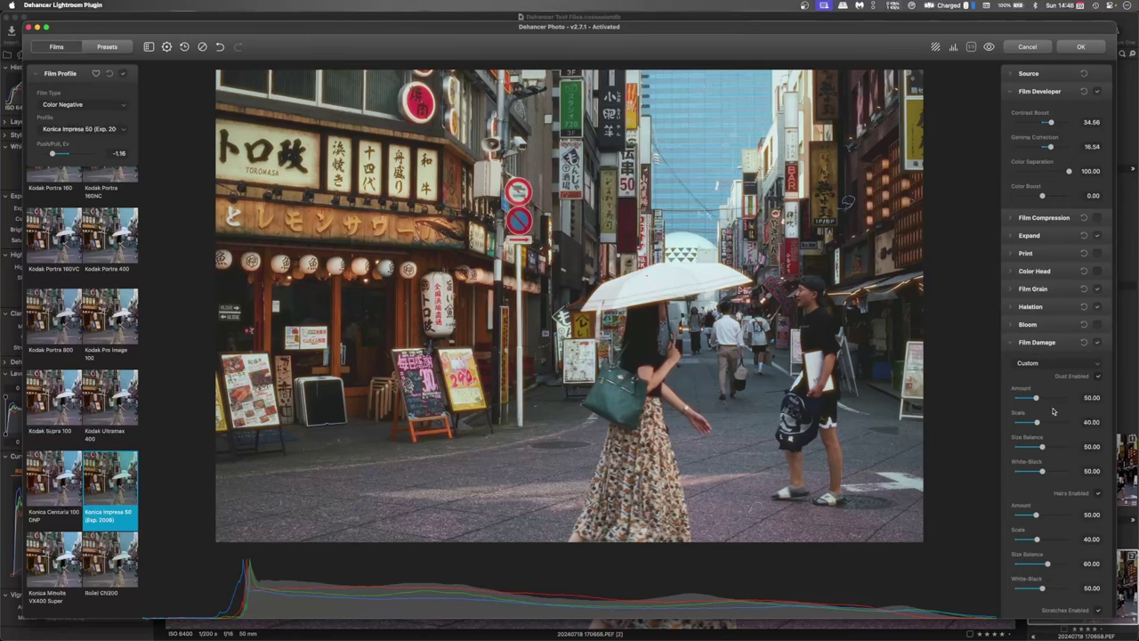
scroll(1059, 431, down, 5)
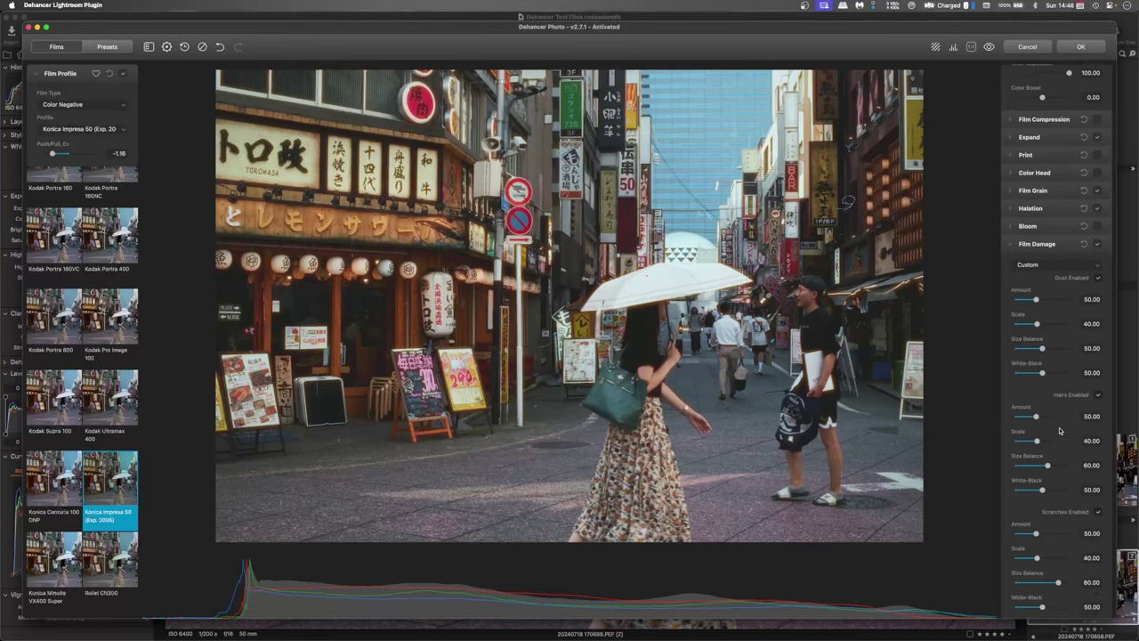
scroll(1059, 431, down, 4)
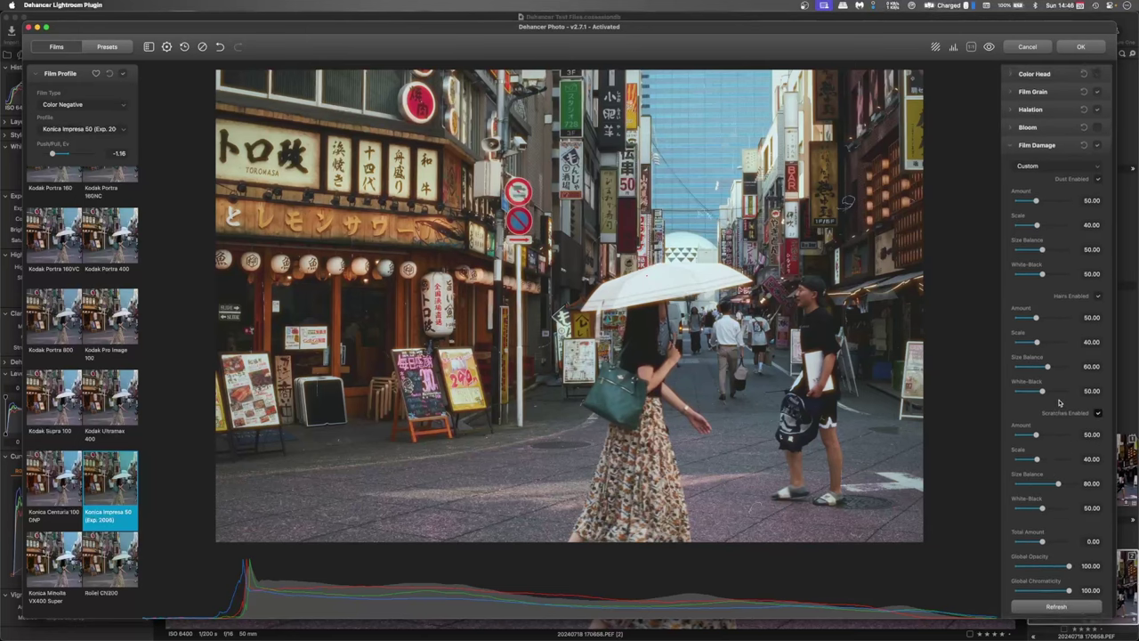
scroll(1059, 403, down, 2)
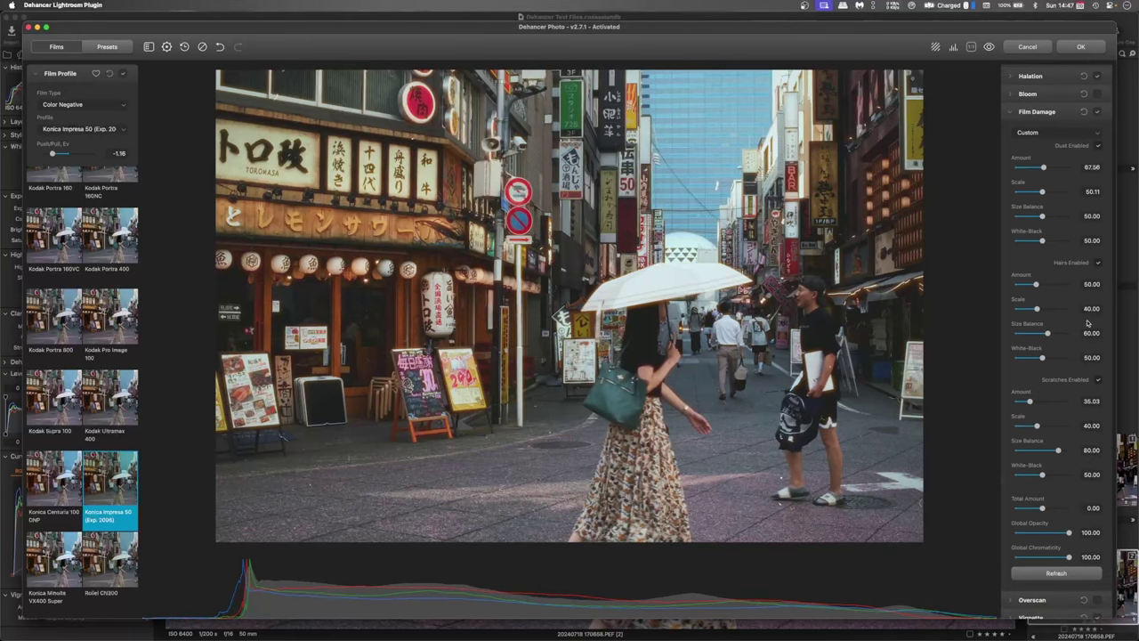
click(1097, 113)
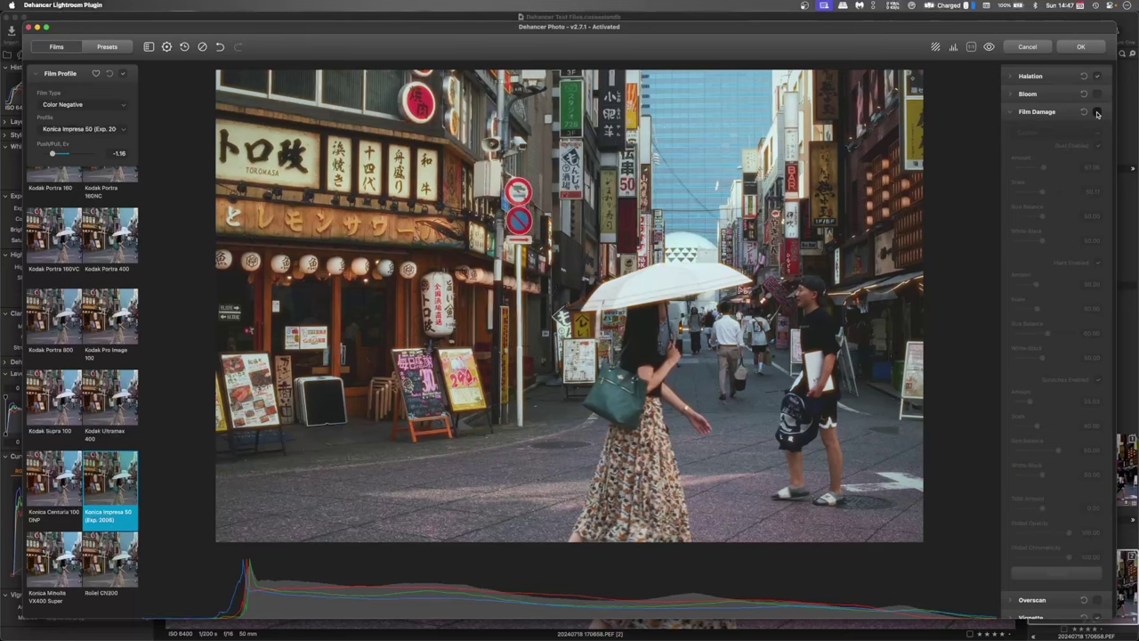
click(1098, 113)
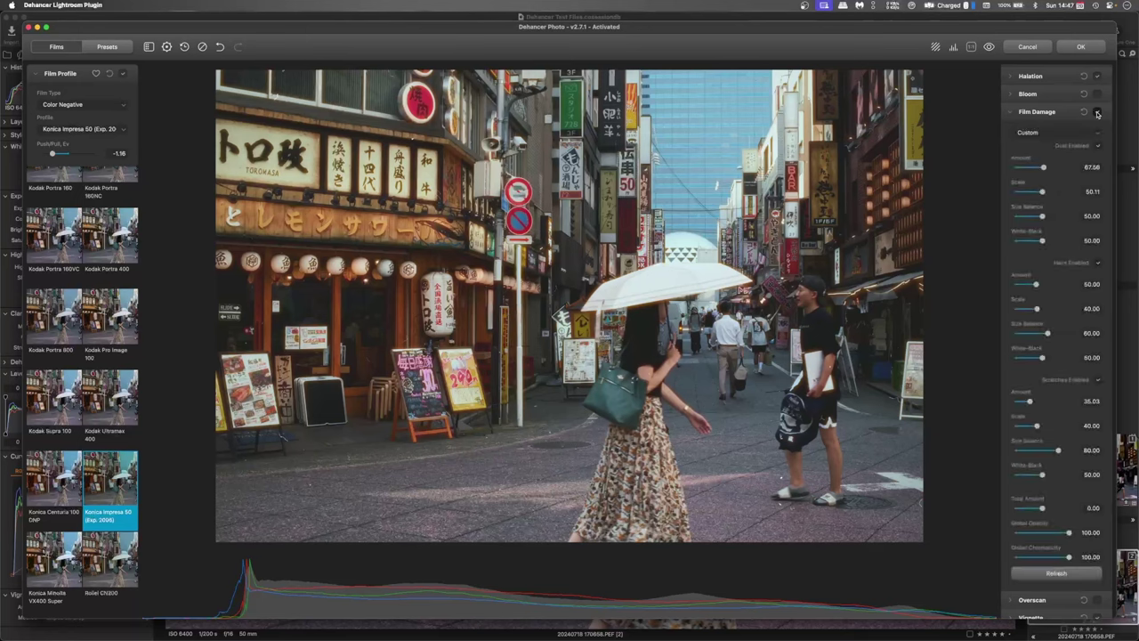
click(1097, 113)
click(1043, 572)
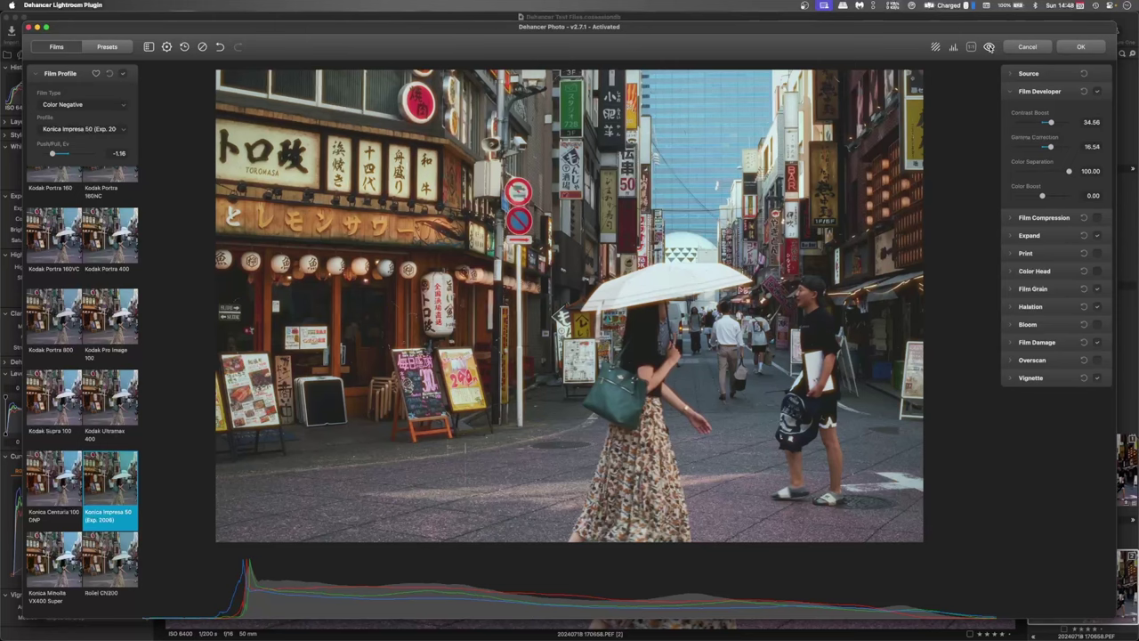
click(1081, 47)
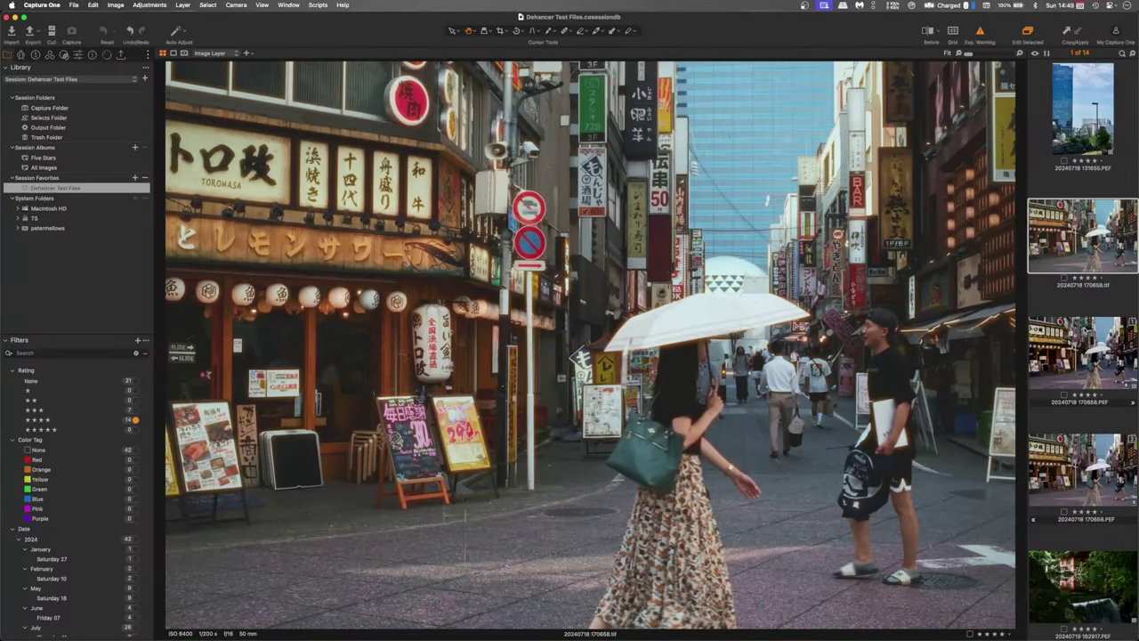
super+click(1082, 351)
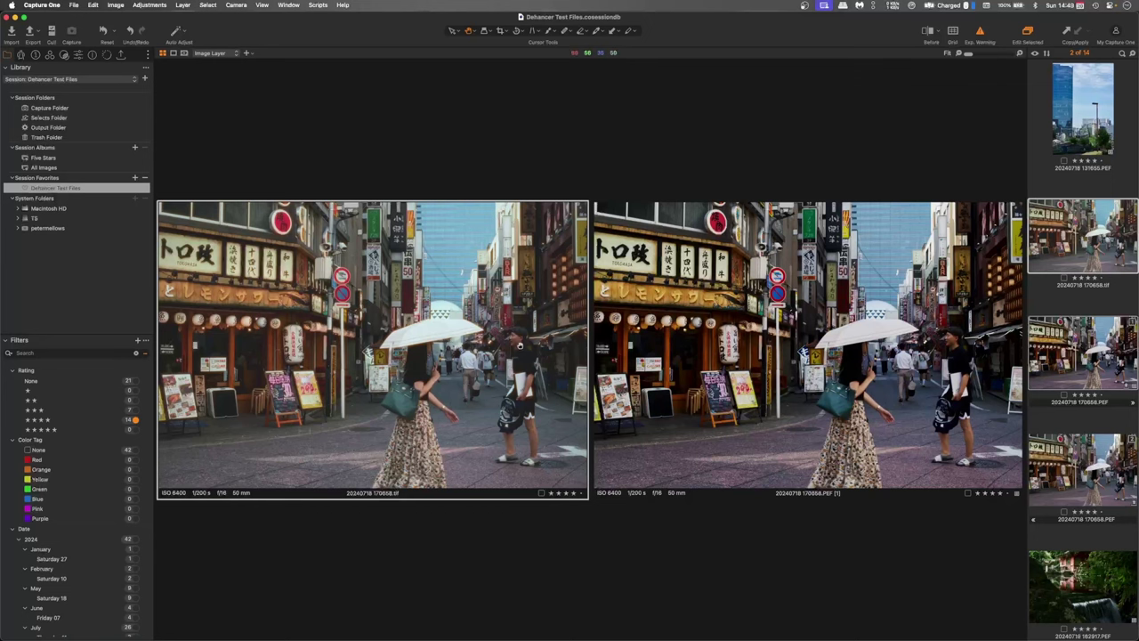
scroll(520, 346, up, 2)
scroll(520, 345, up, 3)
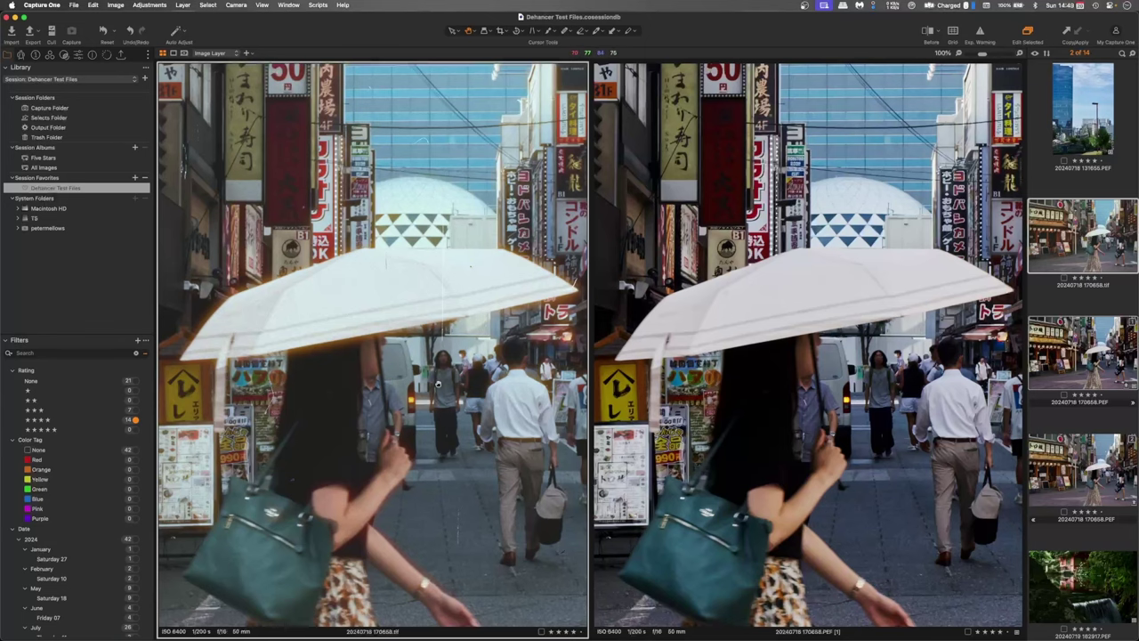
click(437, 385)
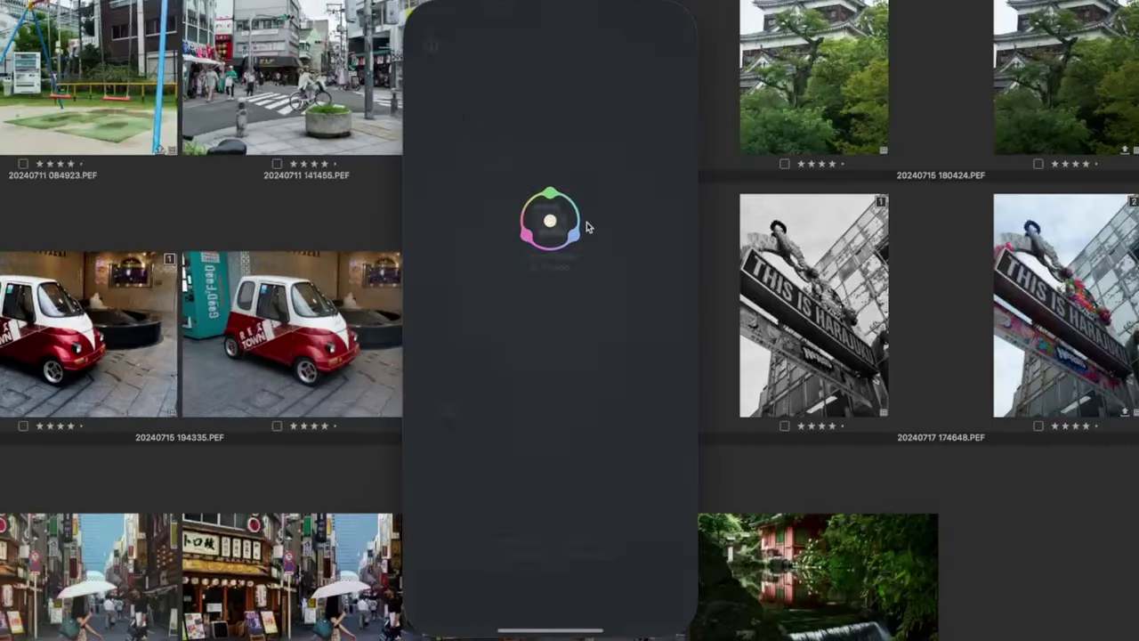
Open the recent tower photo and browse through the film presets strip
click(546, 415)
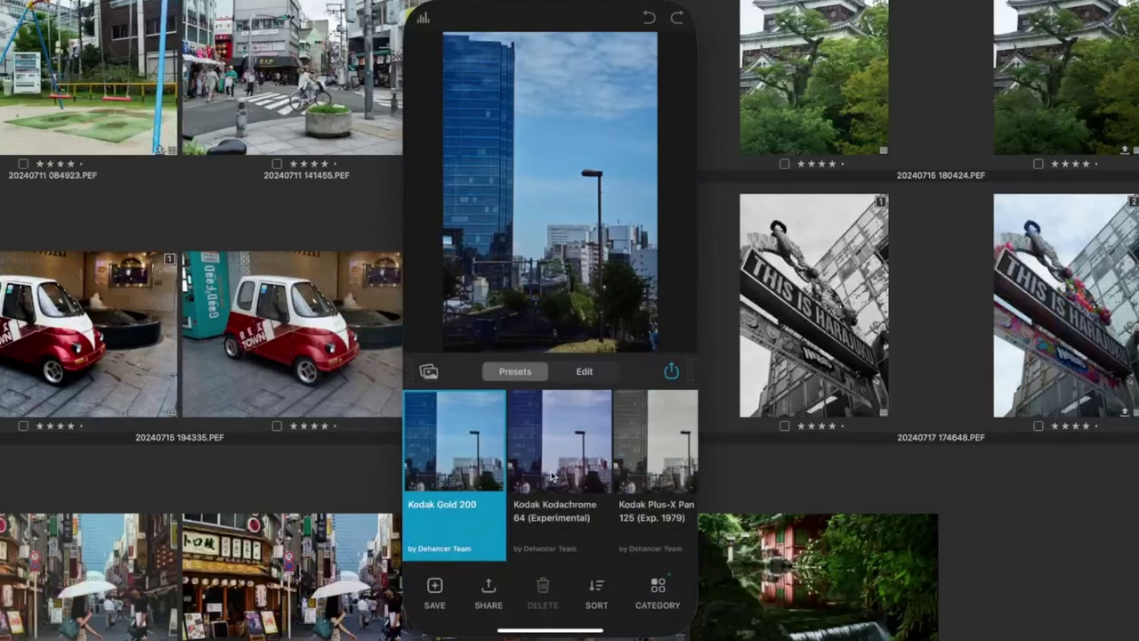
scroll(551, 476, right, 3)
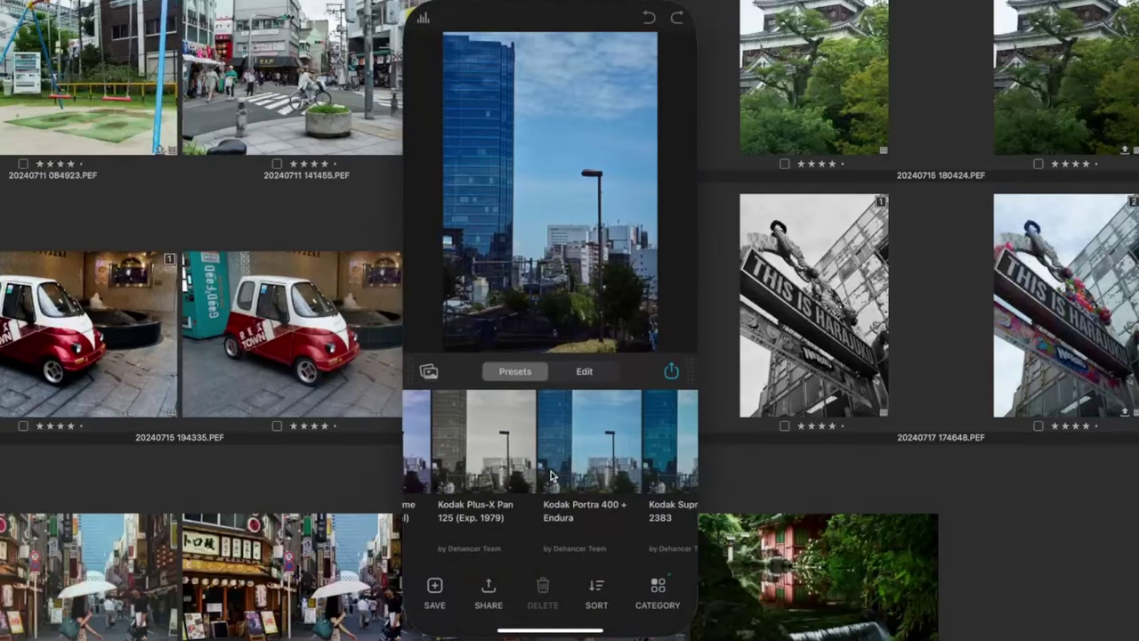
scroll(549, 473, right, 4)
scroll(551, 477, right, 4)
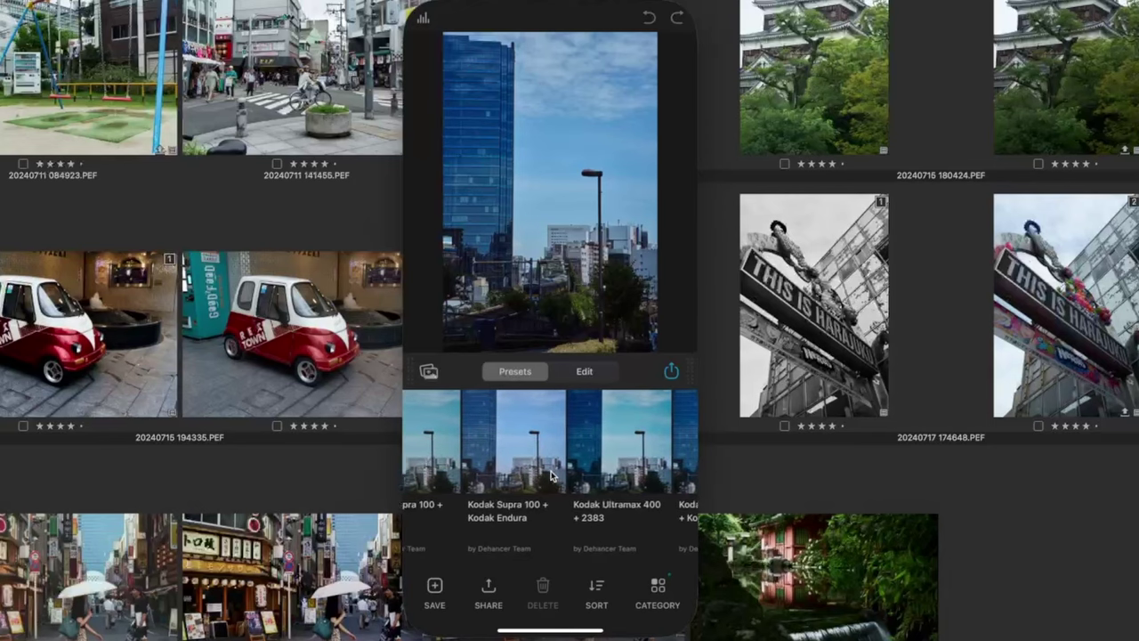
scroll(551, 476, right, 4)
Try Konica, Cinestill 800T and Fujifilm FP-100c, settling on Fujicolor Pro 400H + Kodak Endura
click(578, 450)
scroll(623, 449, right, 4)
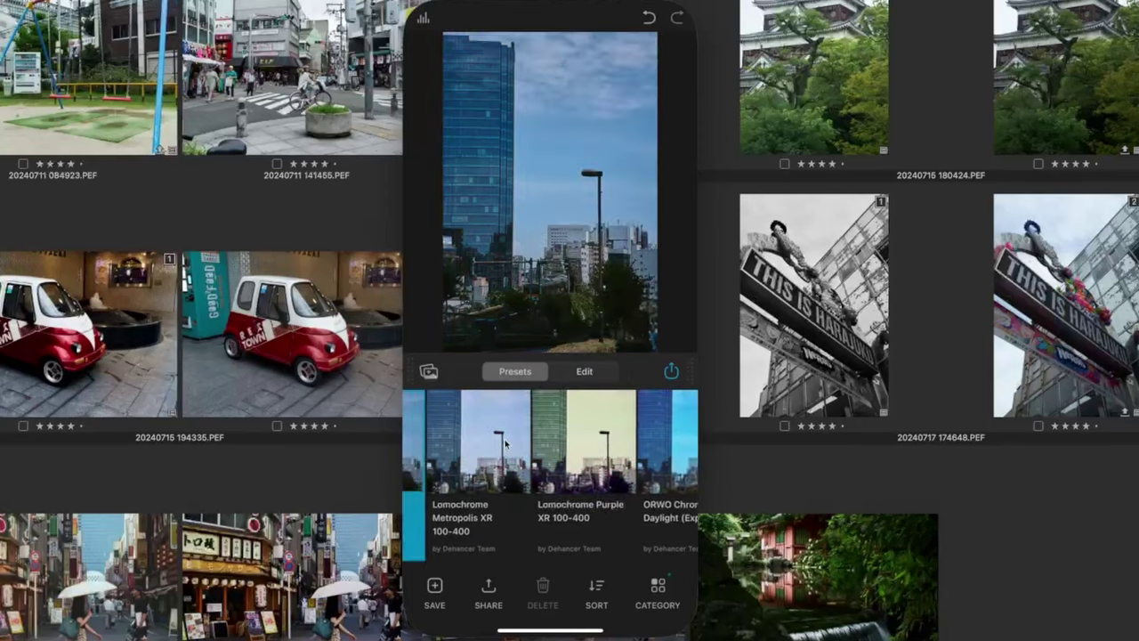
click(496, 450)
scroll(525, 444, right, 5)
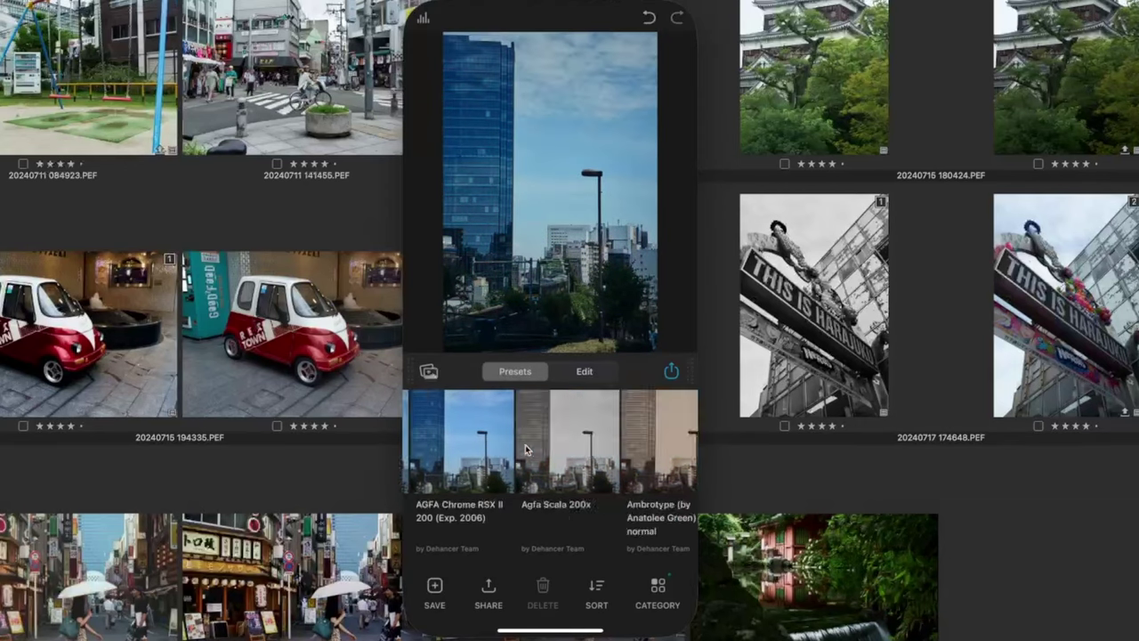
click(495, 459)
scroll(495, 460, left, 1)
click(553, 449)
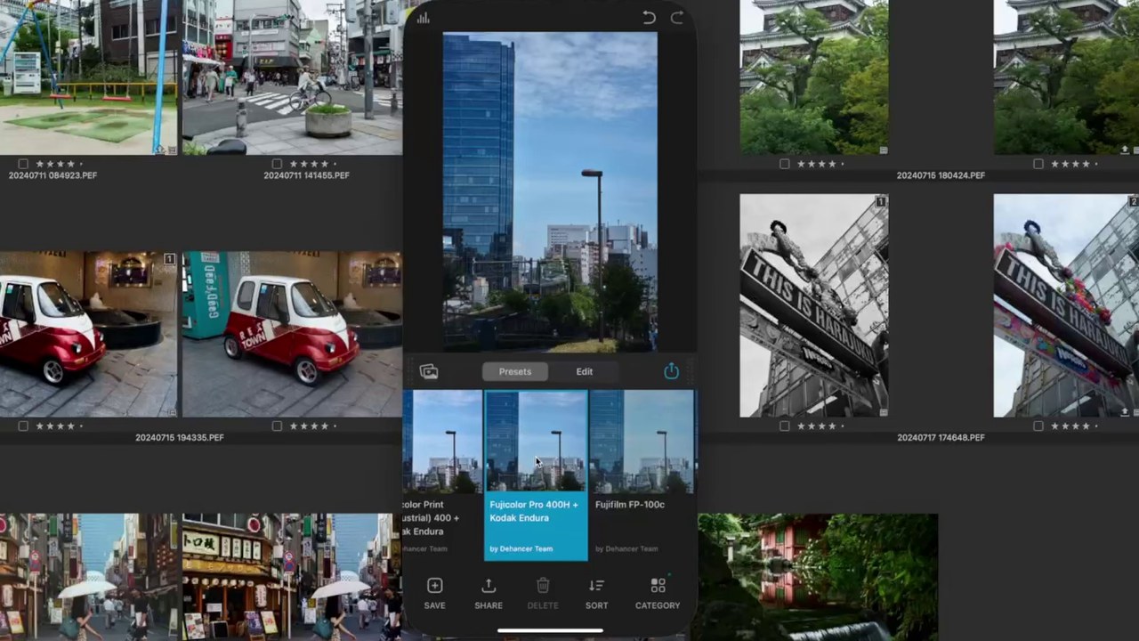
Tweak print exposure, Expand white point and film grain on the tower photo
click(587, 373)
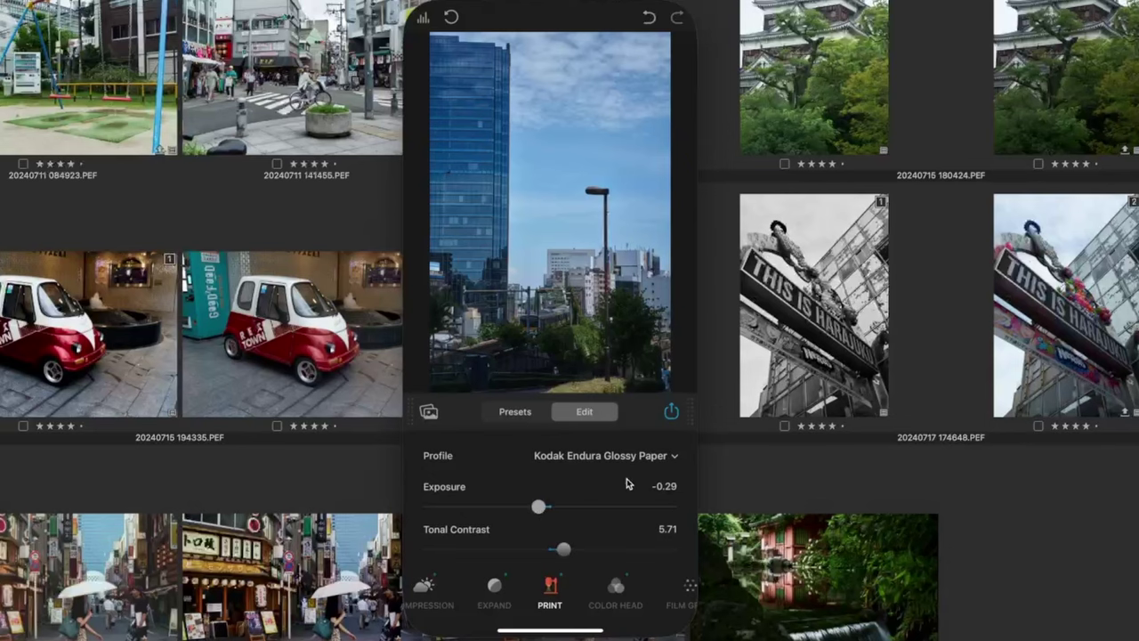
scroll(626, 483, down, 3)
scroll(626, 484, up, 3)
drag(539, 490, 600, 503)
scroll(564, 520, down, 5)
click(494, 588)
click(585, 592)
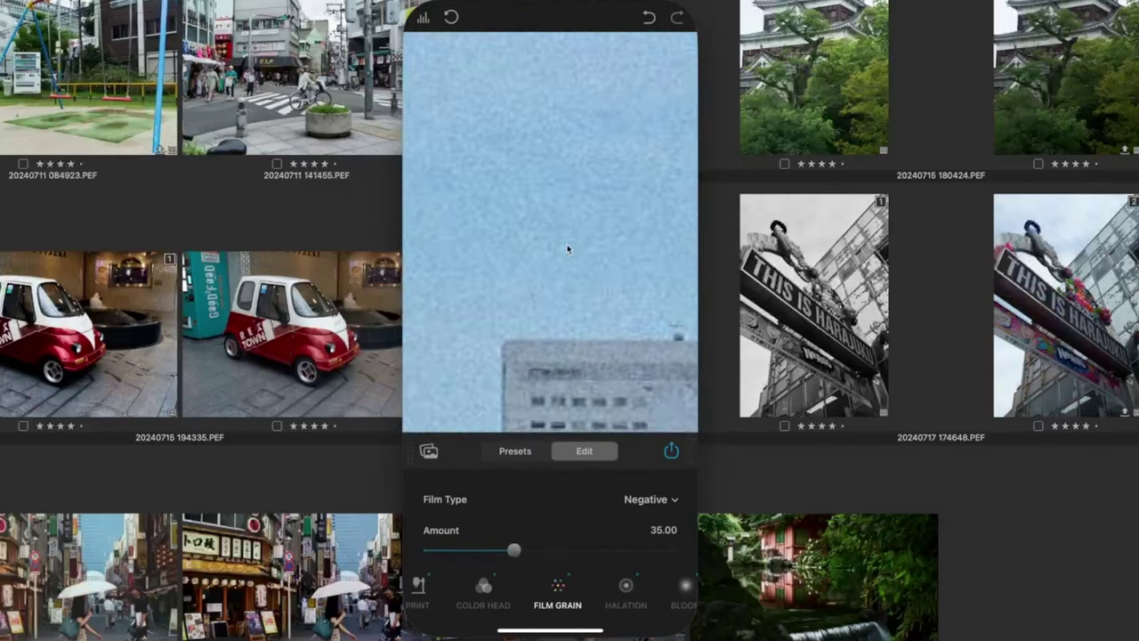
click(568, 250)
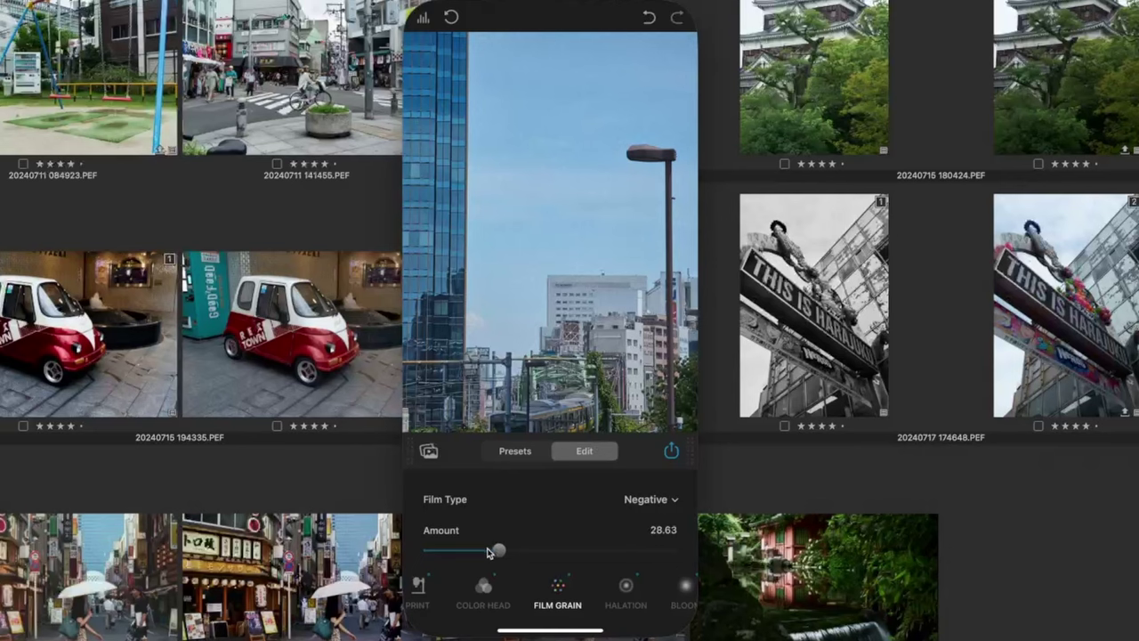
Adjust the Bloom settings, briefly checking the vignette panel
scroll(526, 535, down, 3)
scroll(605, 590, right, 3)
click(453, 588)
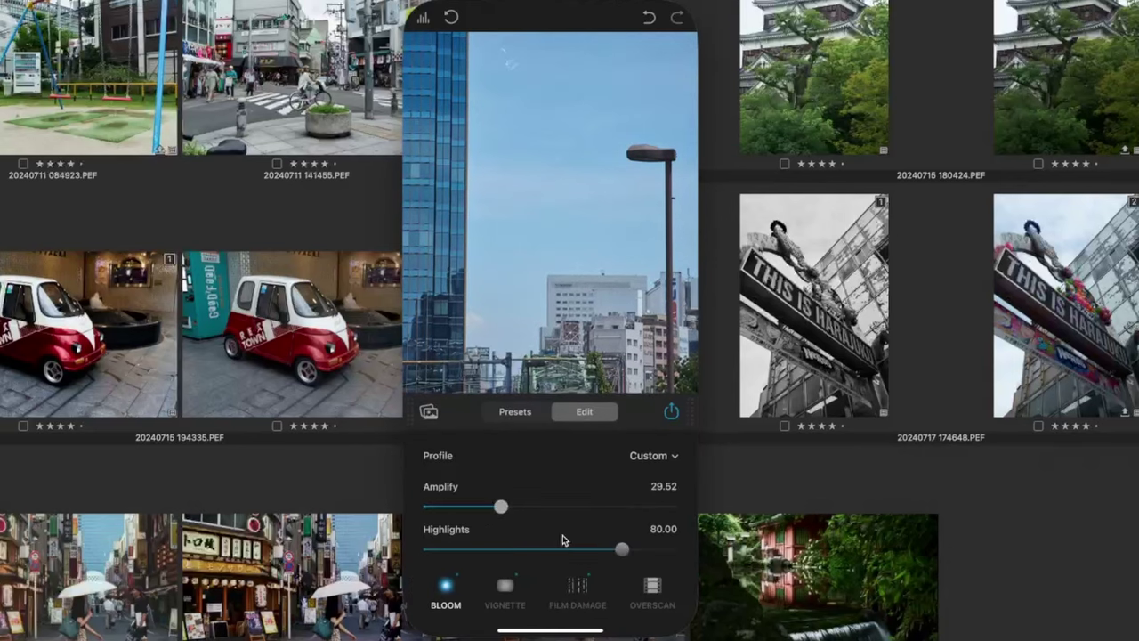
click(504, 587)
click(445, 589)
scroll(578, 527, left, 2)
scroll(545, 485, right, 1)
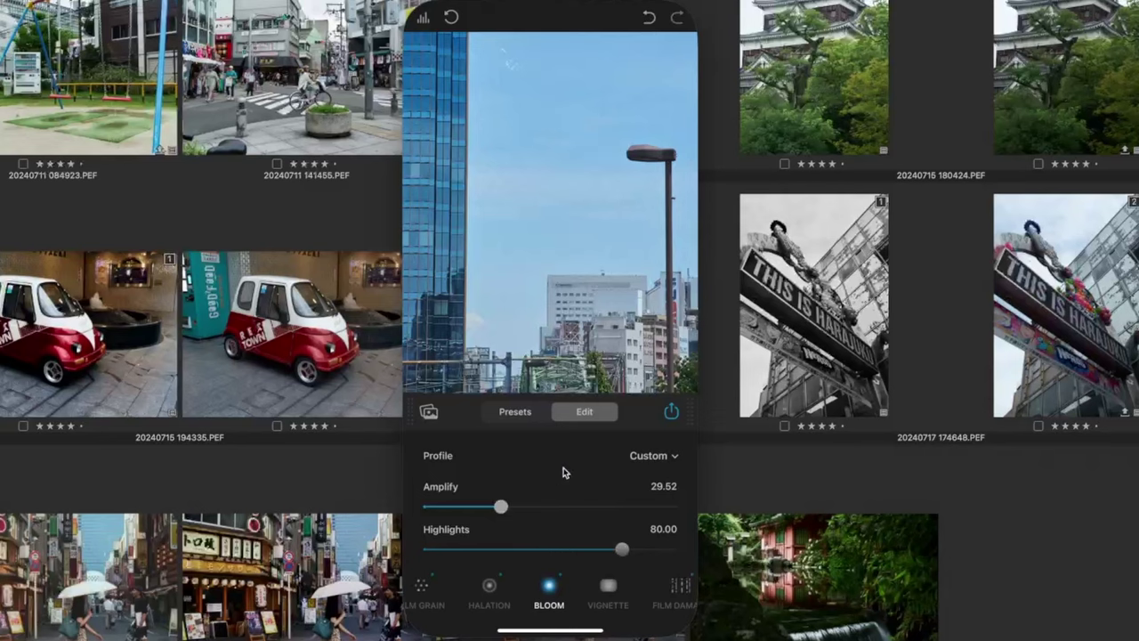
Save the graded tower photo to the phone's gallery and view it full-screen
click(671, 412)
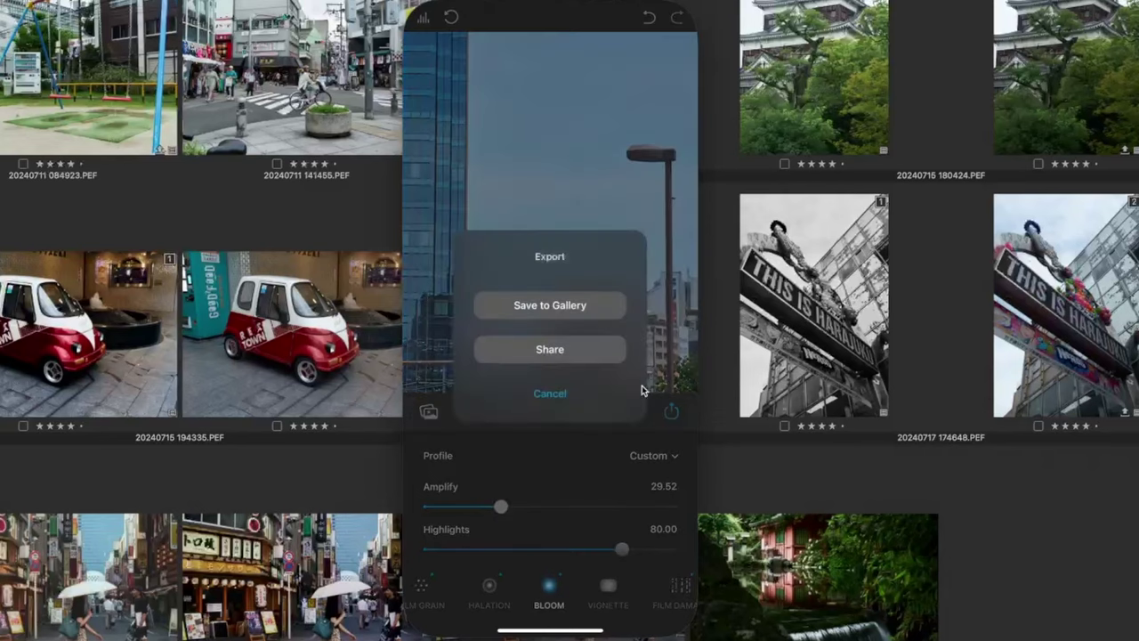
click(563, 306)
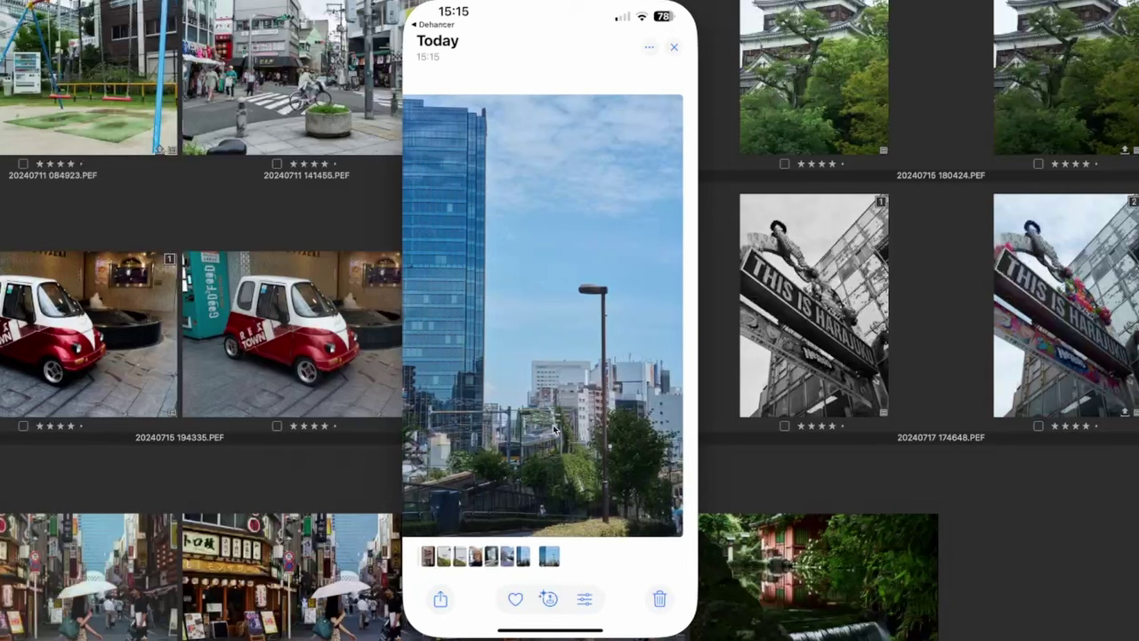
click(598, 392)
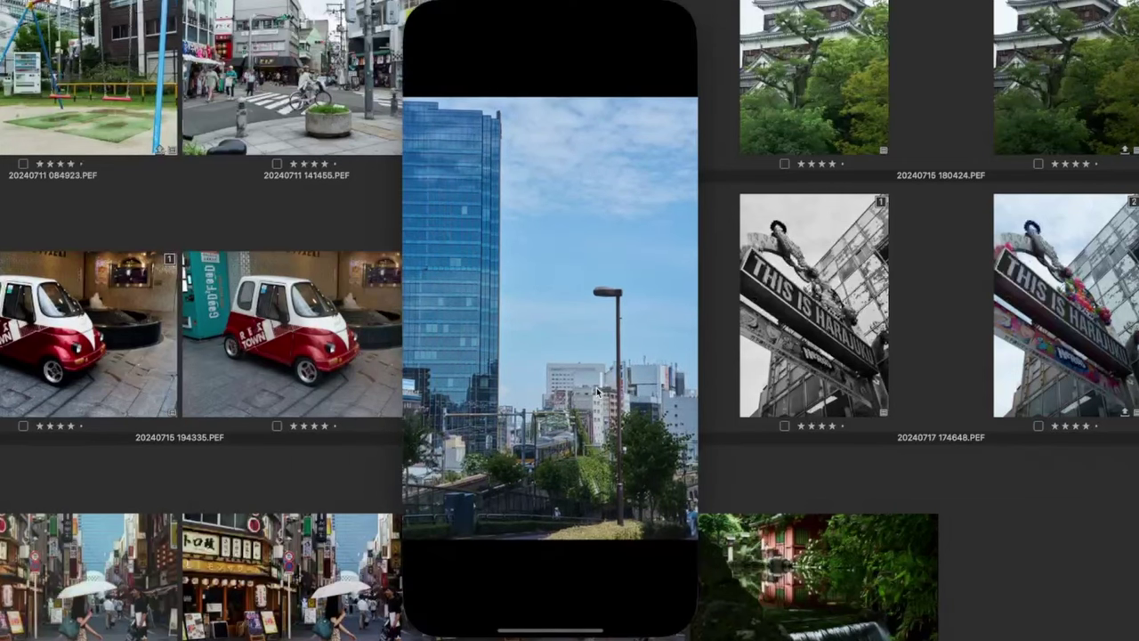
click(564, 326)
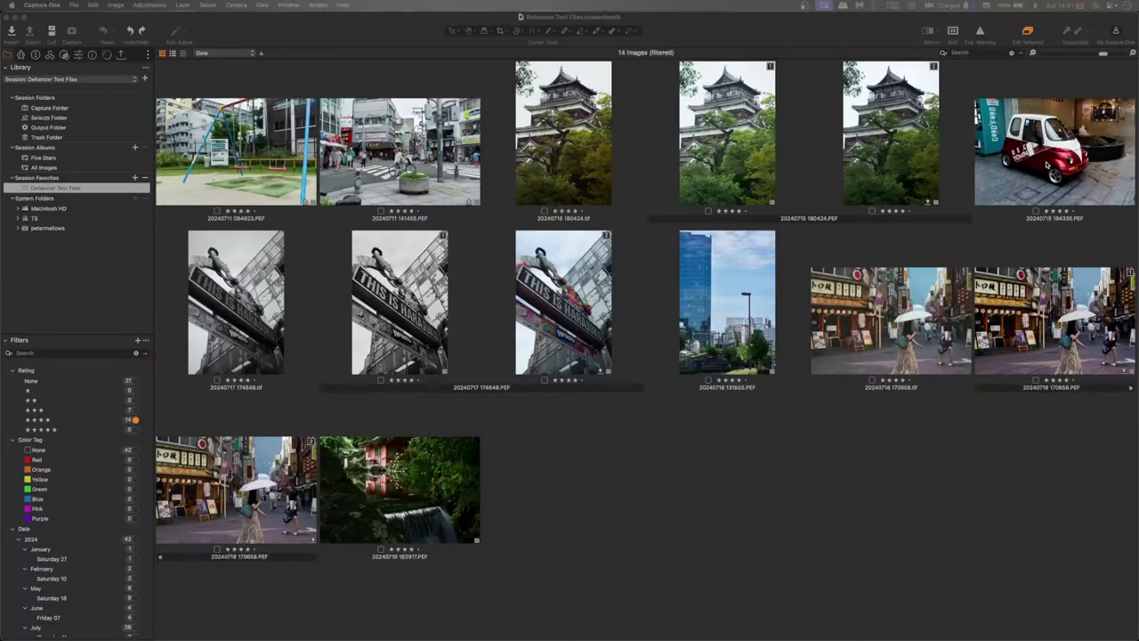
Show the red car photo in the large viewer and clone a new variant of it
click(1046, 164)
key(g)
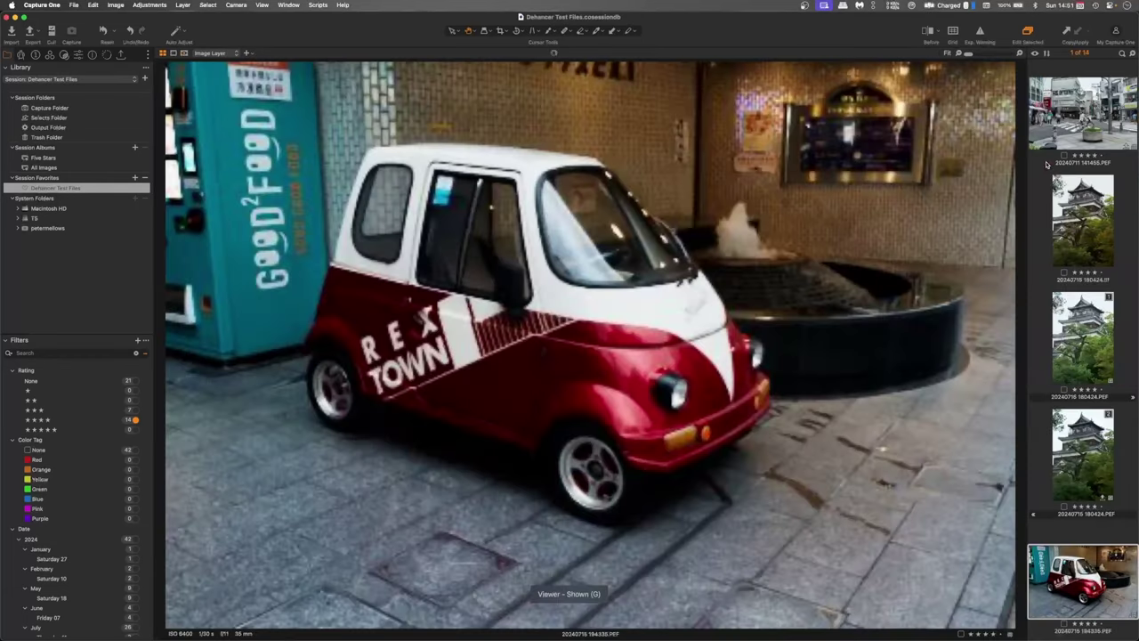
scroll(1082, 267, down, 3)
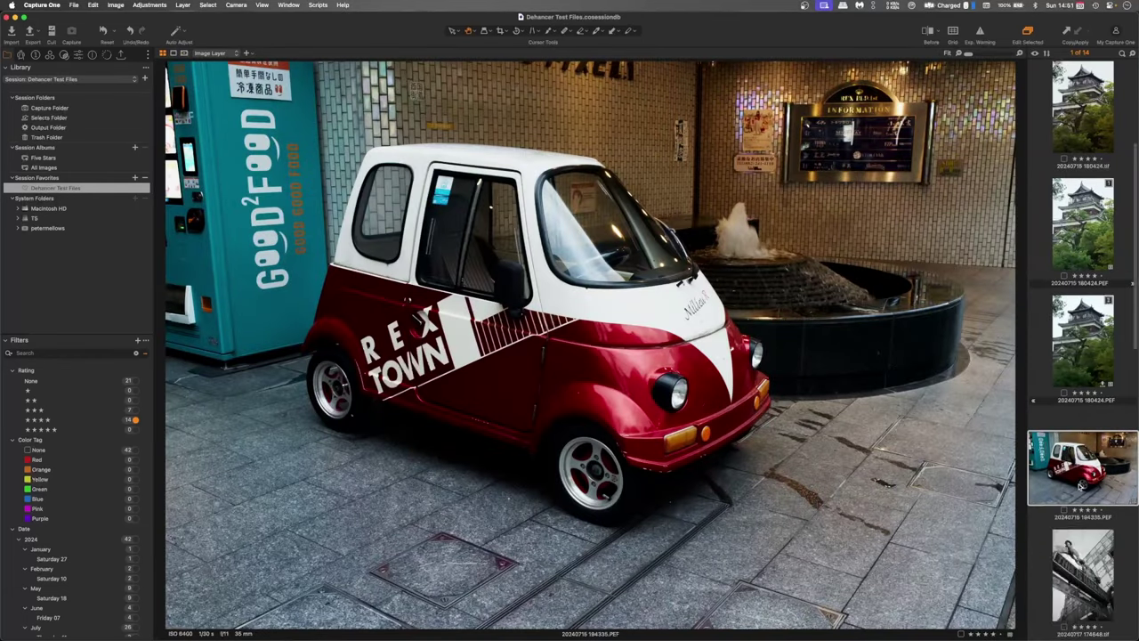
right_click(1076, 289)
click(1020, 328)
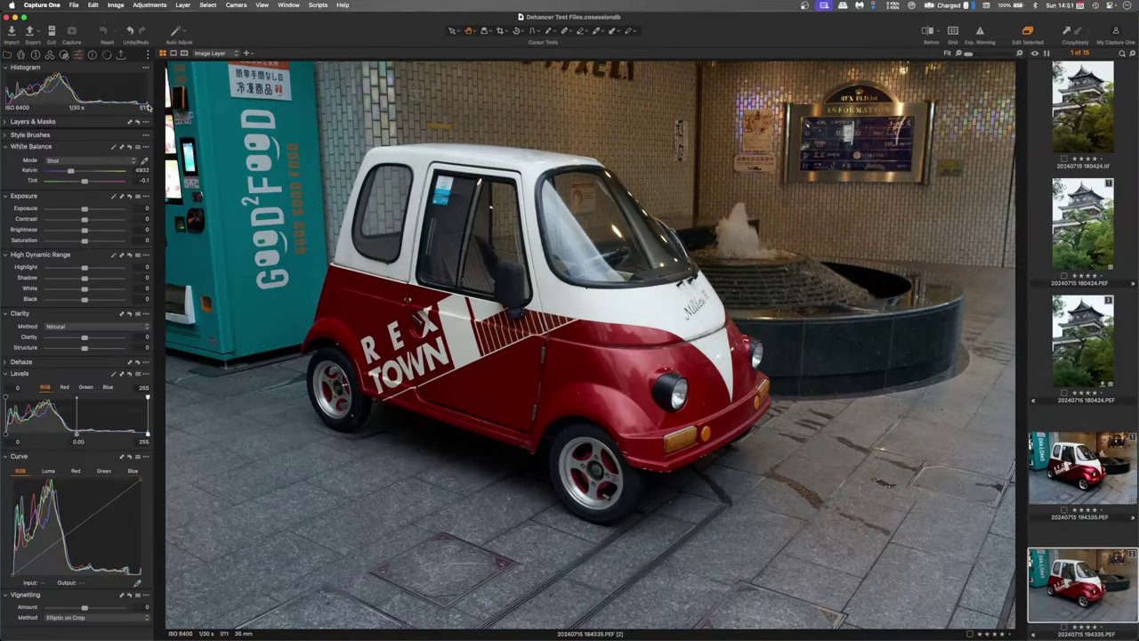
Send the new variant to the Dehancer plugin with Edit With
right_click(984, 289)
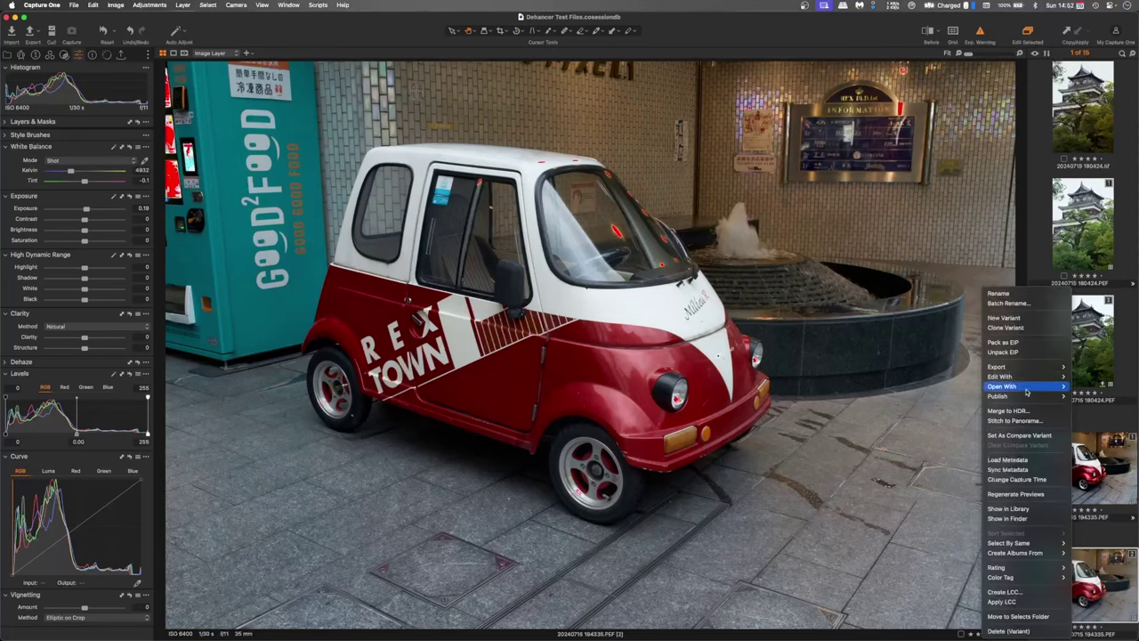
mouse_move(1001, 376)
click(925, 420)
click(656, 430)
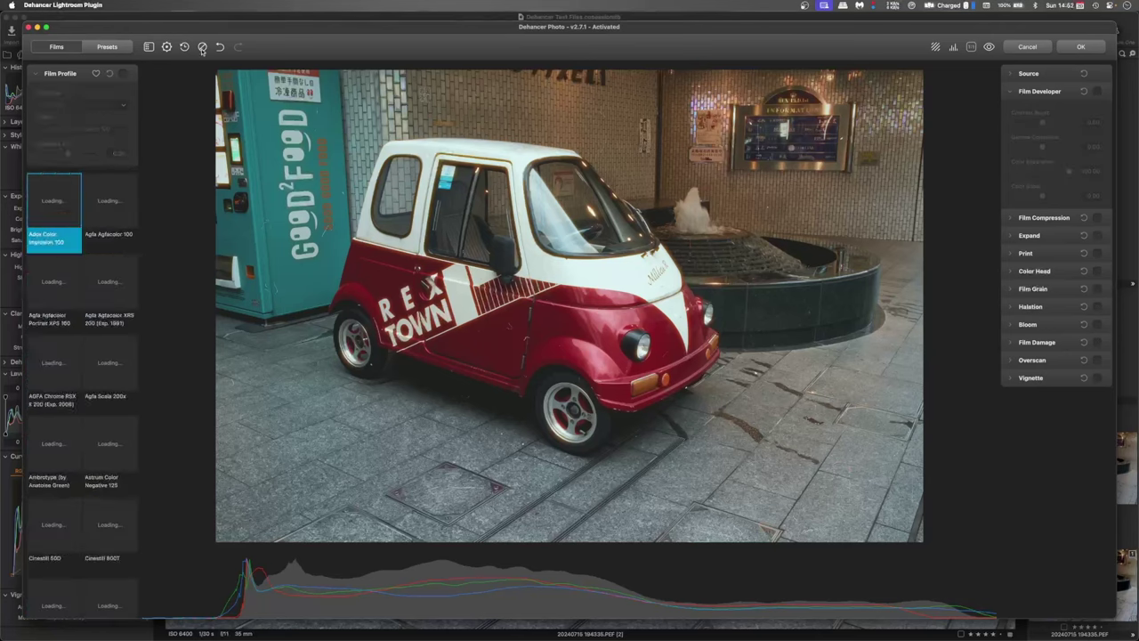
scroll(90, 346, down, 15)
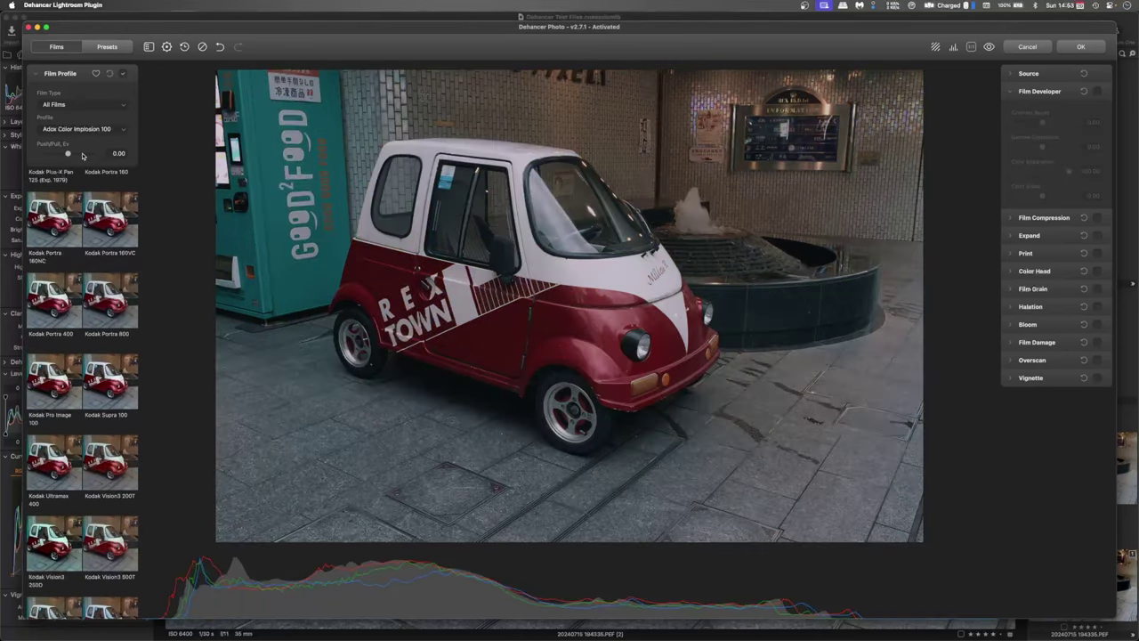
click(70, 106)
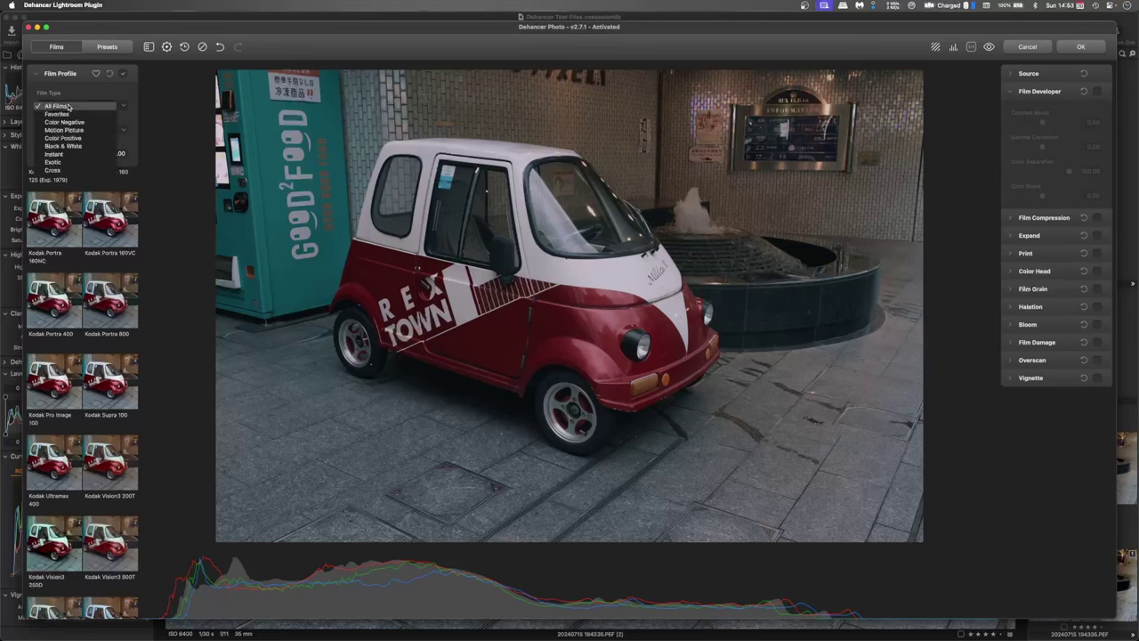
click(71, 162)
click(109, 210)
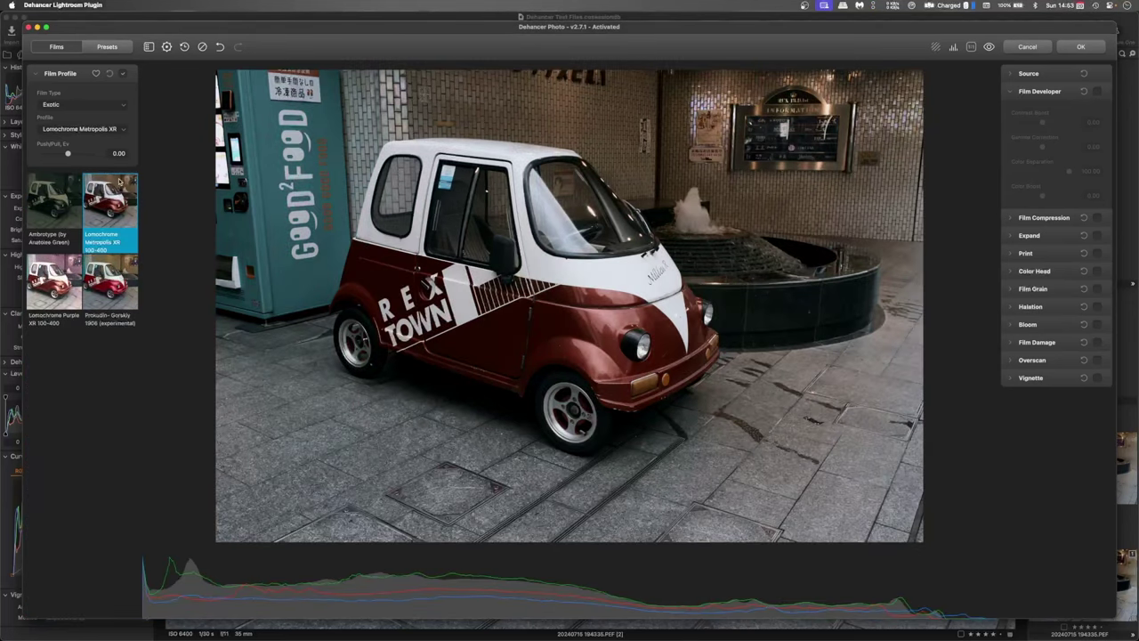
click(56, 211)
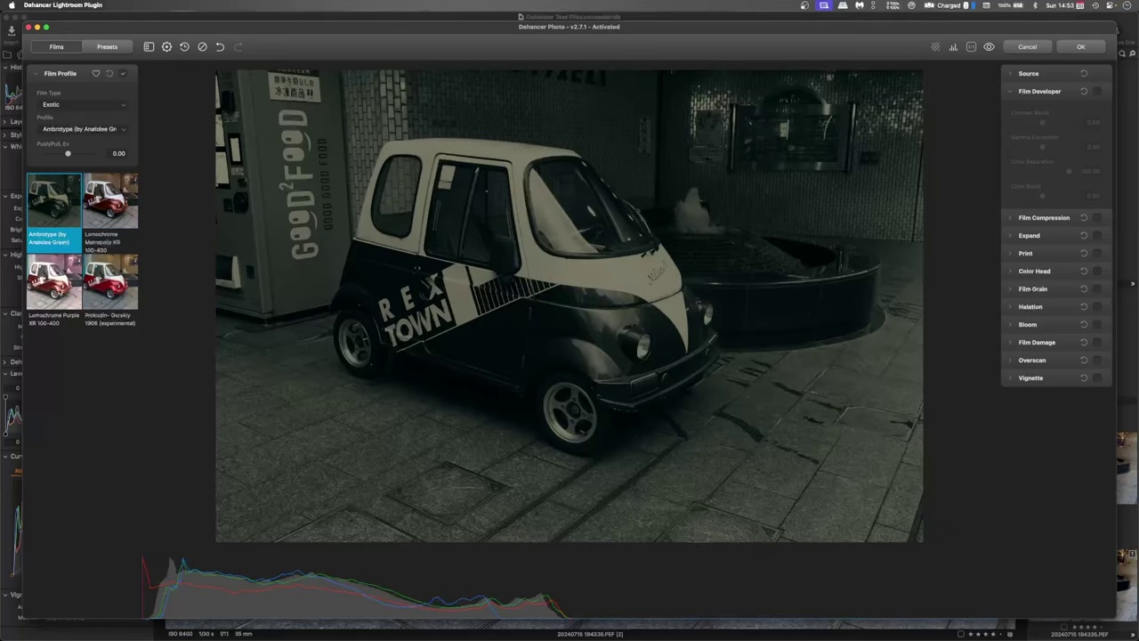
click(60, 288)
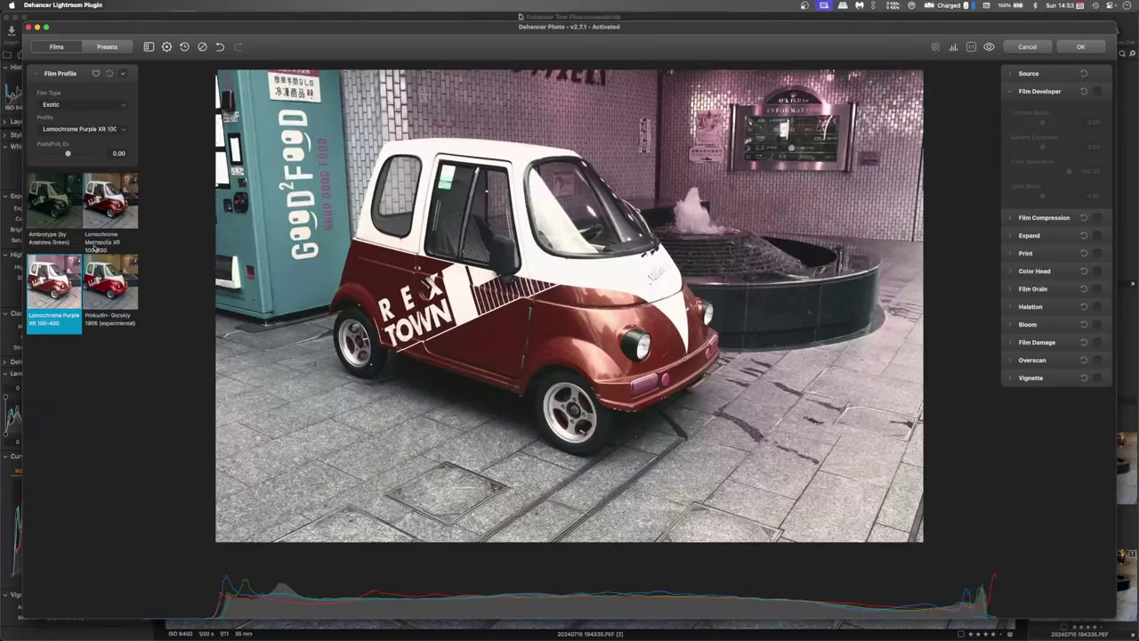
click(110, 206)
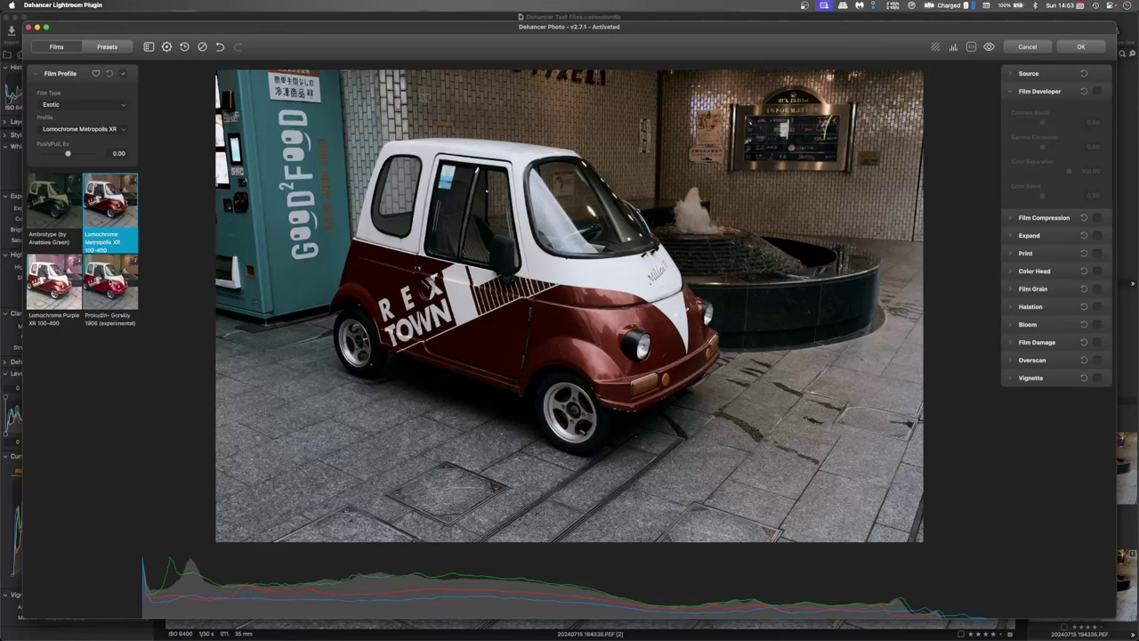
click(110, 281)
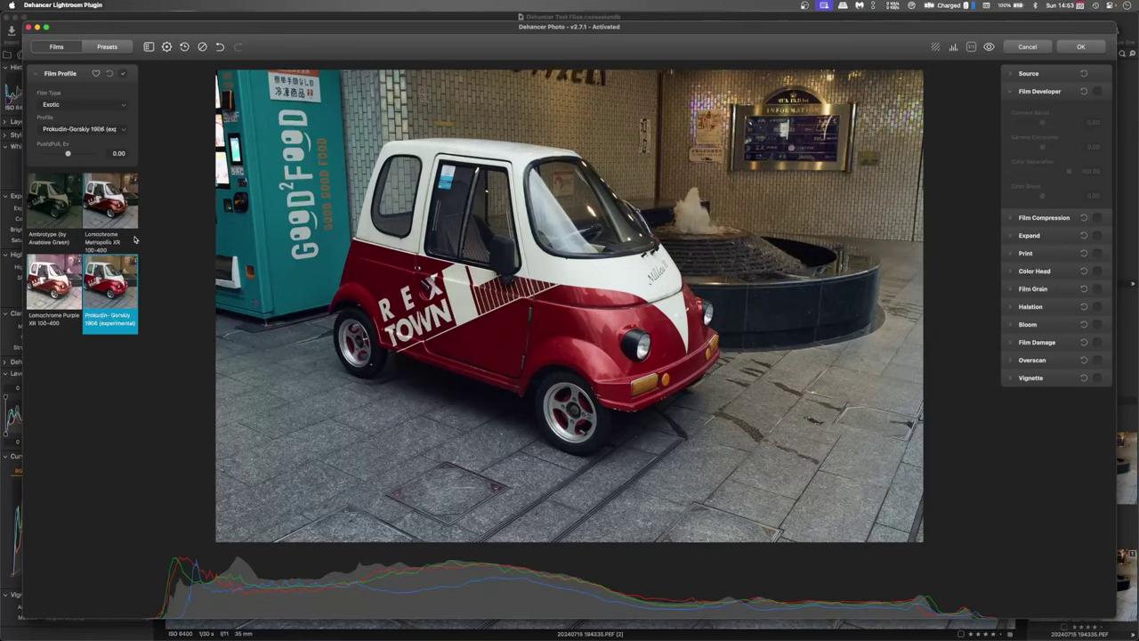
click(124, 75)
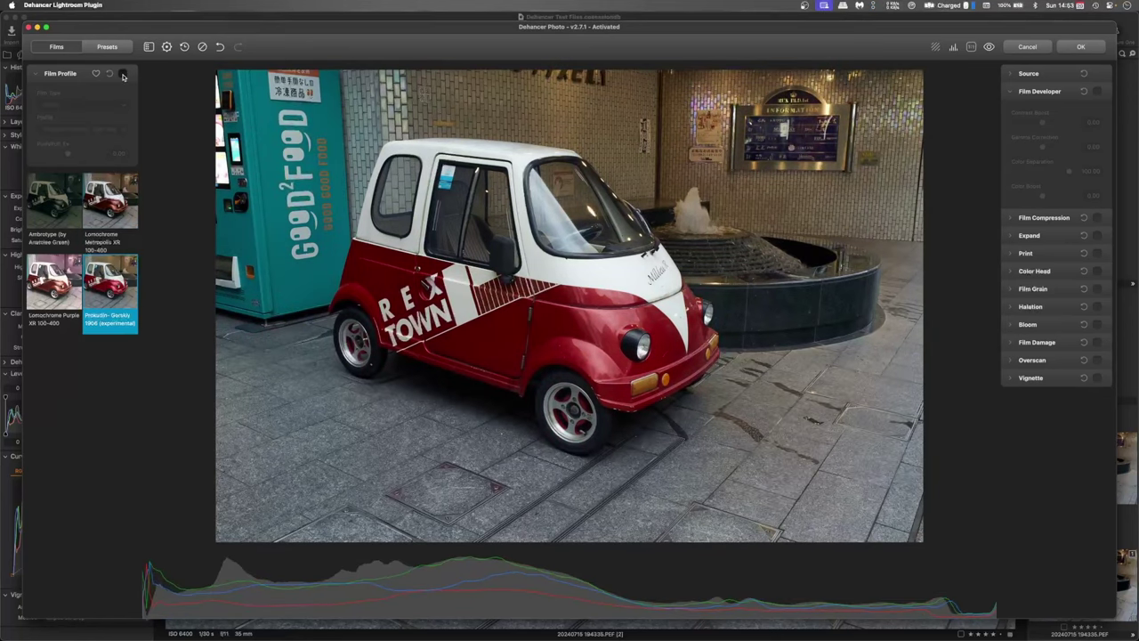
click(123, 74)
click(124, 75)
click(124, 75)
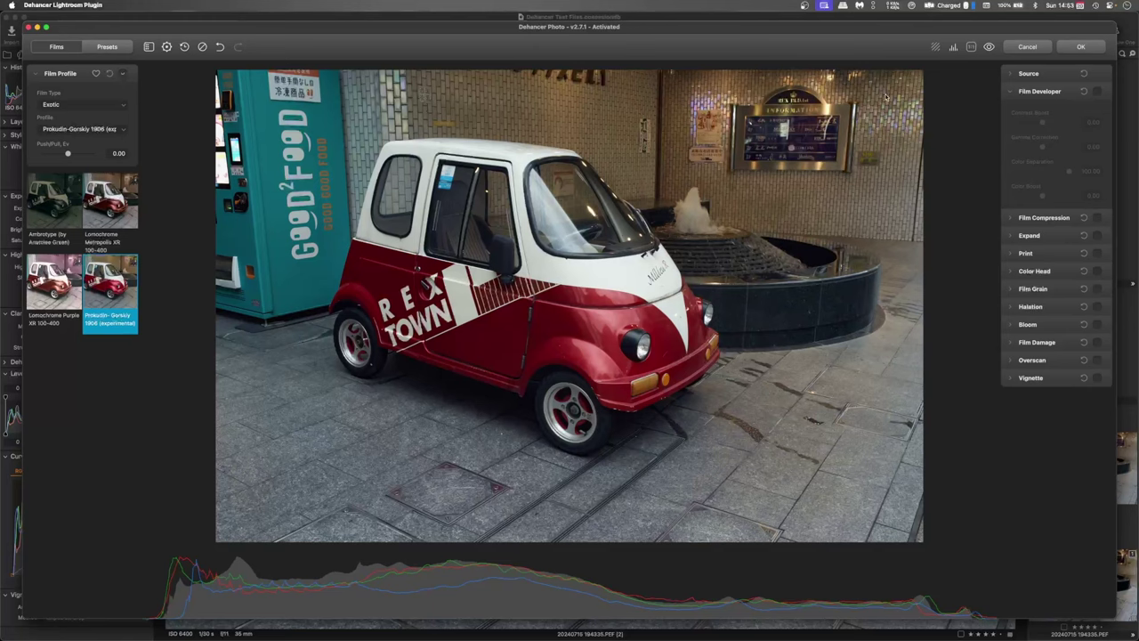
Enable Expand with black point 6.32 and white point 94.00, then activate Film Developer with contrast boost 18.27
click(1011, 235)
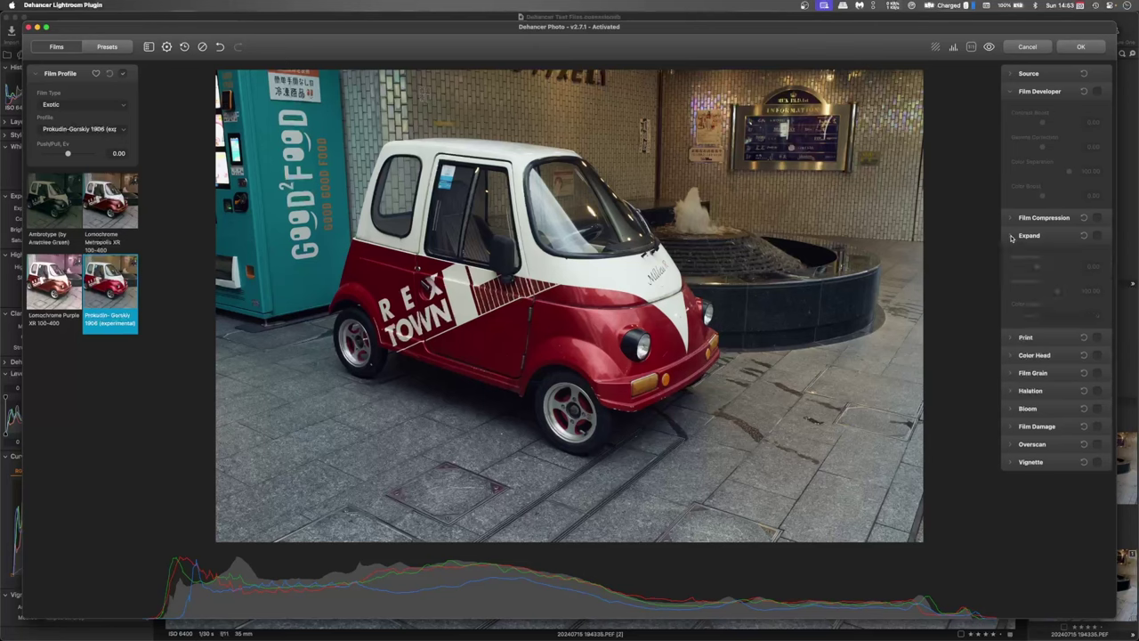
click(1098, 236)
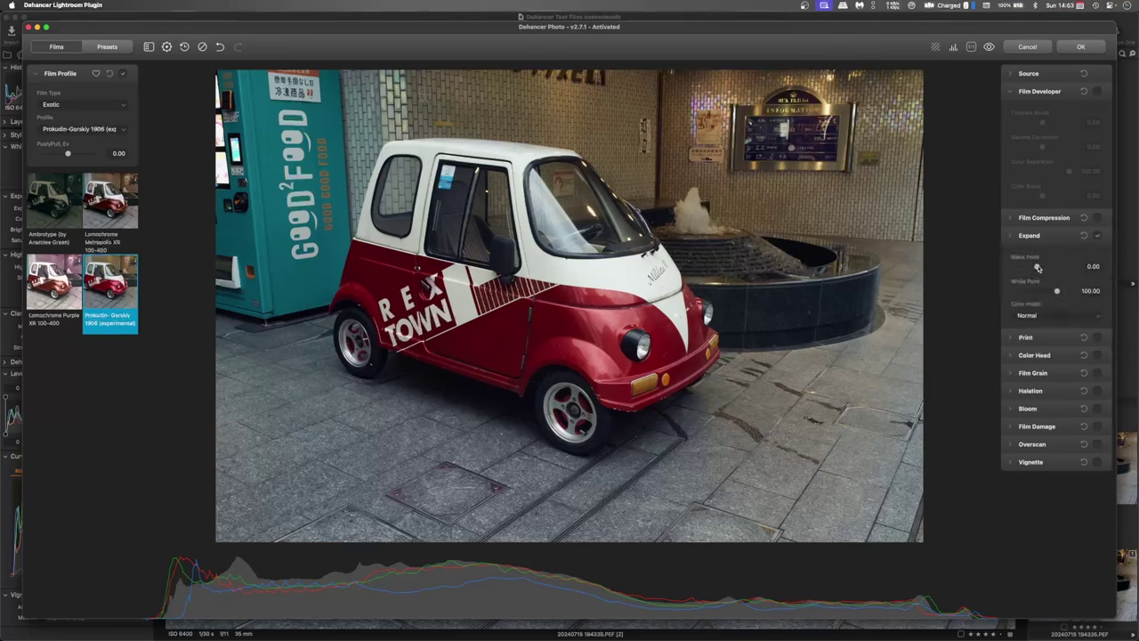
drag(1038, 267, 1044, 267)
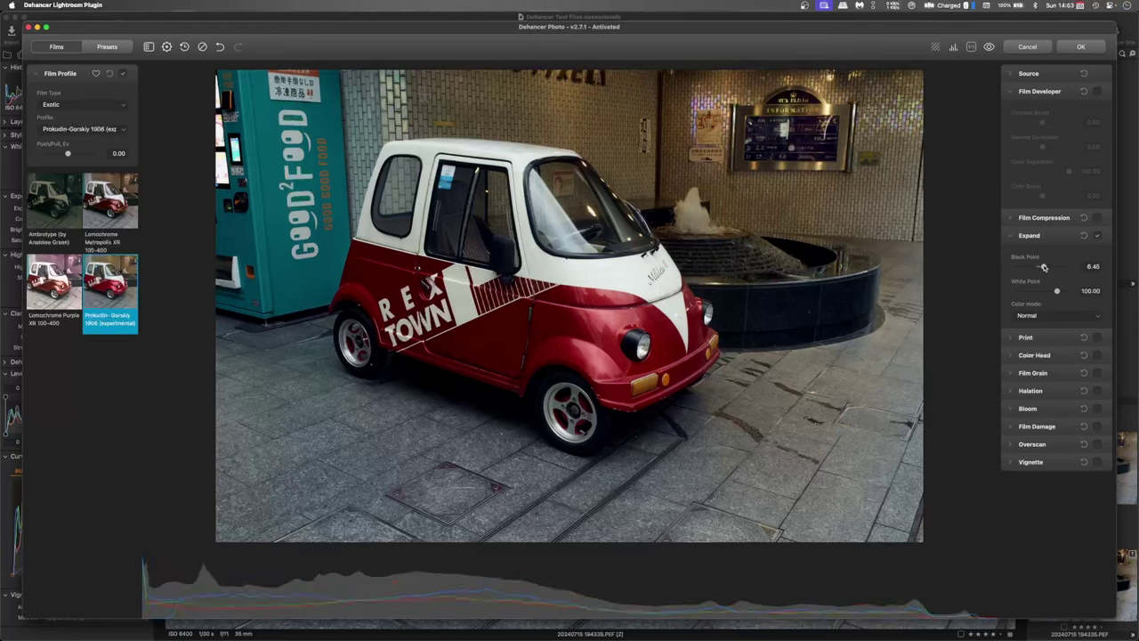
drag(1057, 293, 1049, 294)
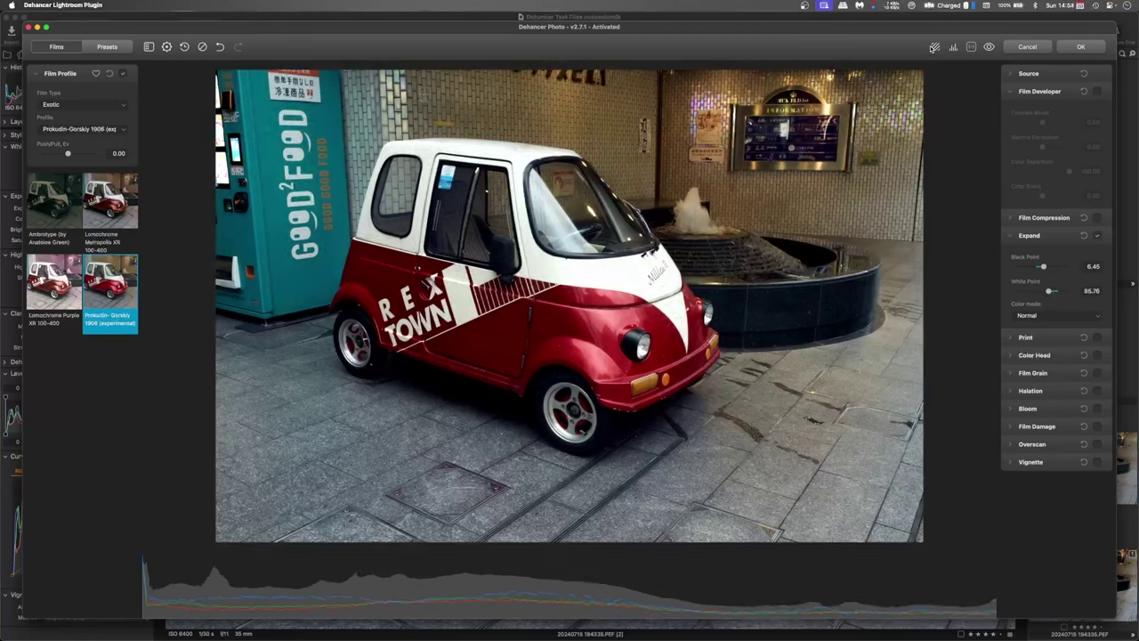
mouse_move(1026, 260)
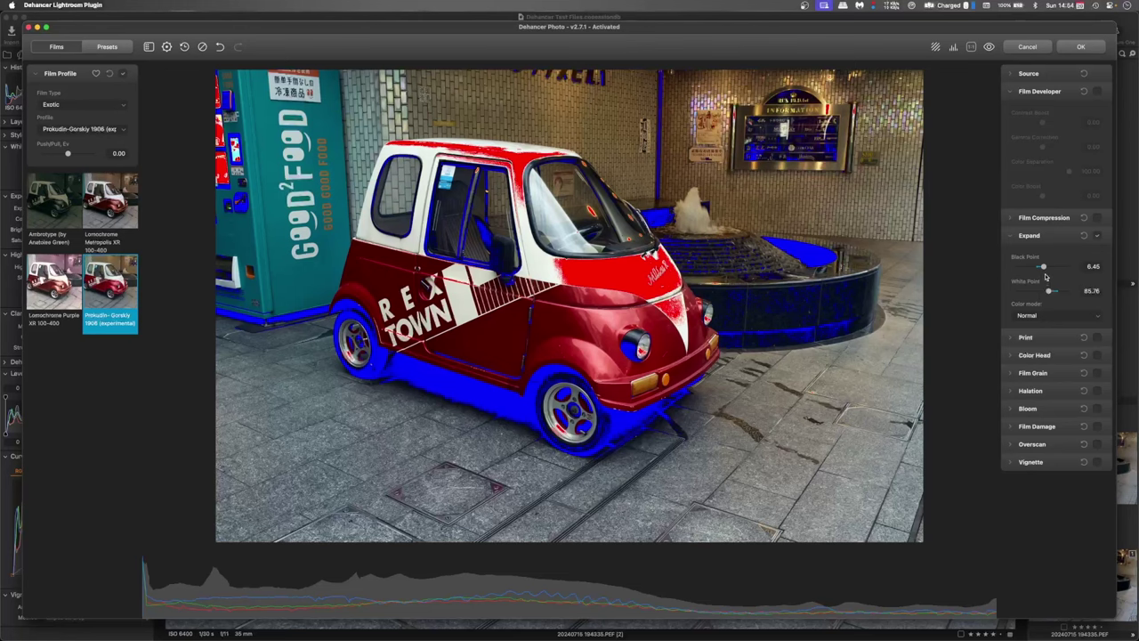
drag(1044, 267, 1042, 268)
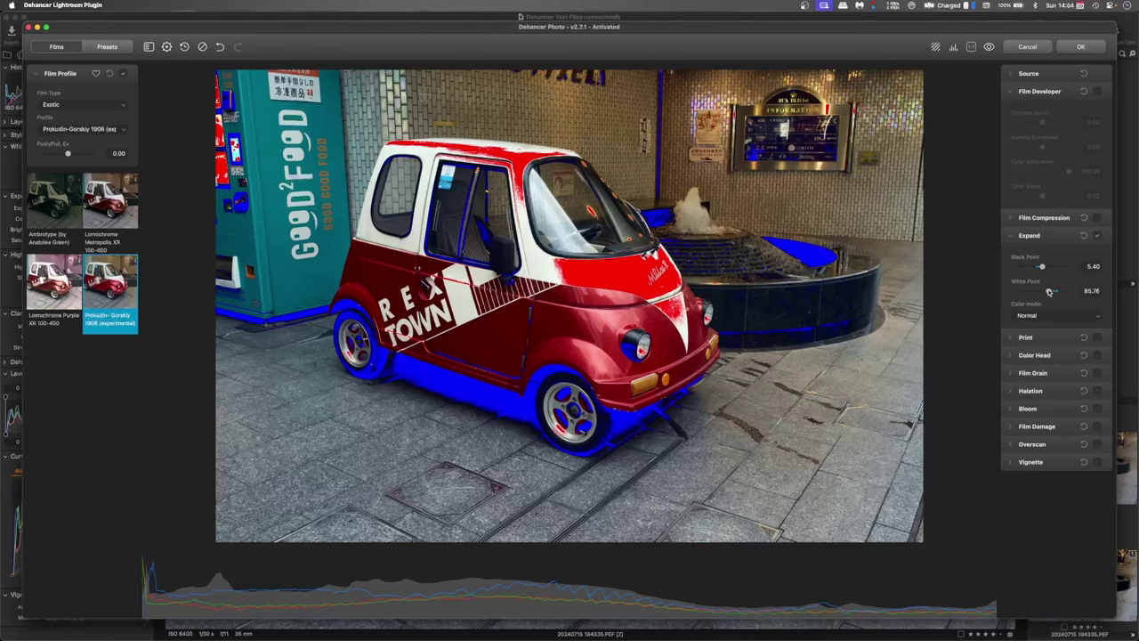
drag(1049, 291, 1055, 292)
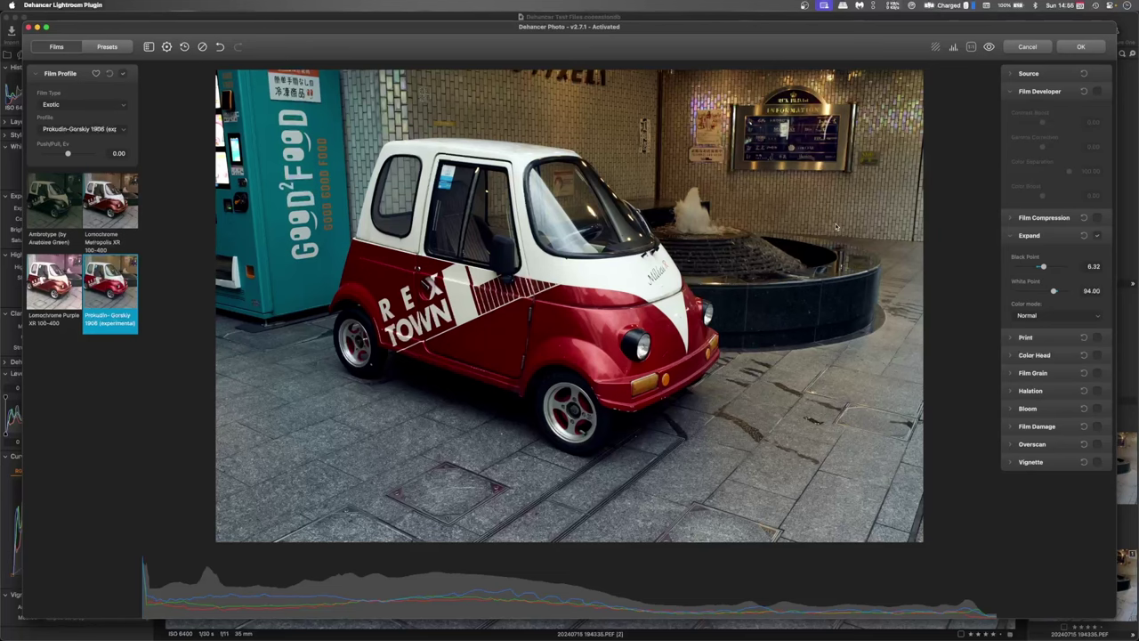
click(1097, 92)
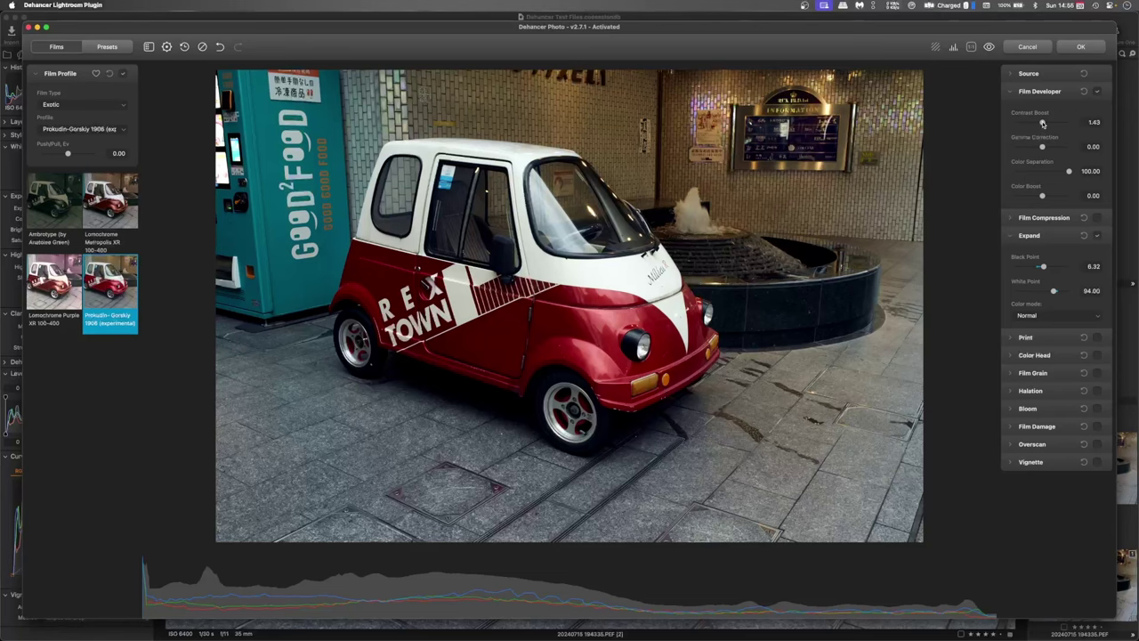
drag(1043, 124, 1048, 124)
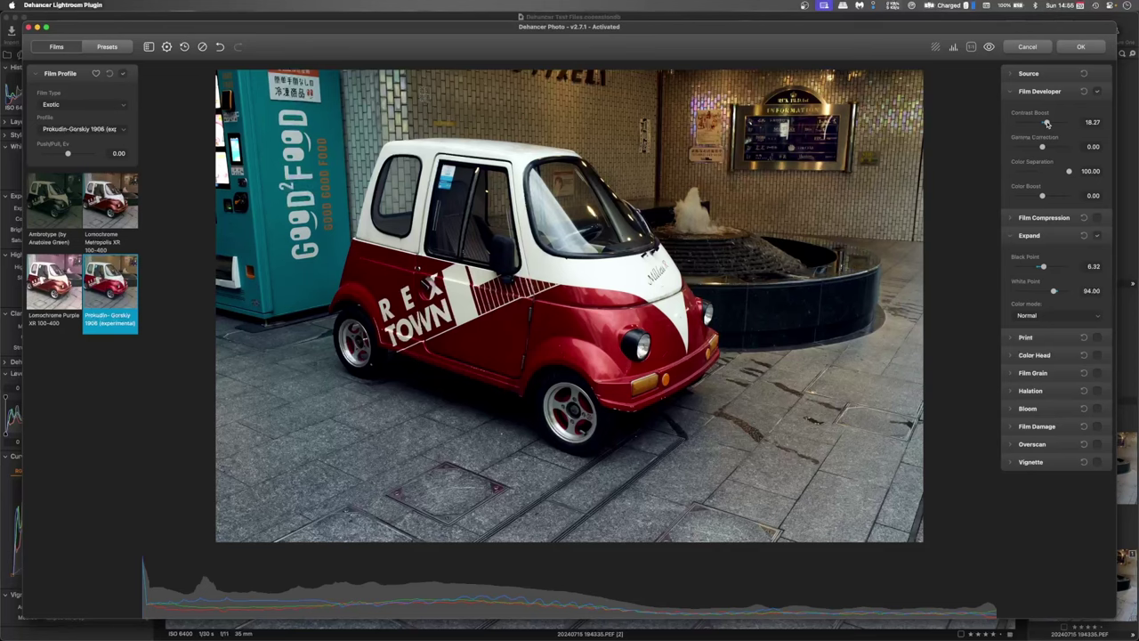
Raise contrast boost to 32.23, gamma correction to 28.49 and colour boost to 35.99, checking white point near 95
drag(1047, 123, 1052, 124)
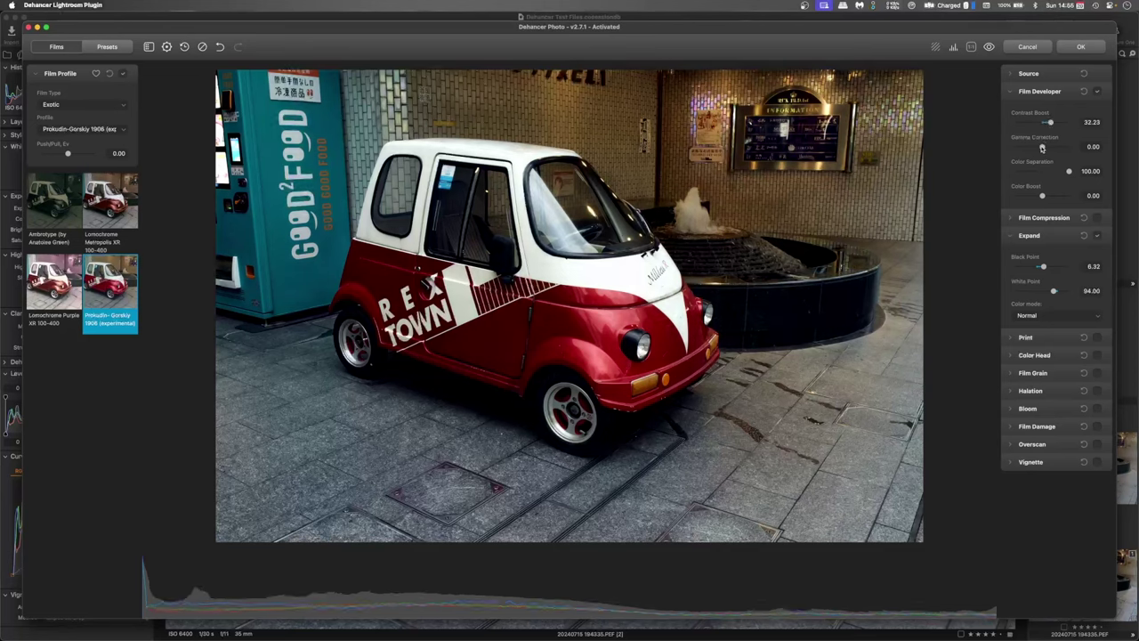
drag(1042, 148, 1057, 148)
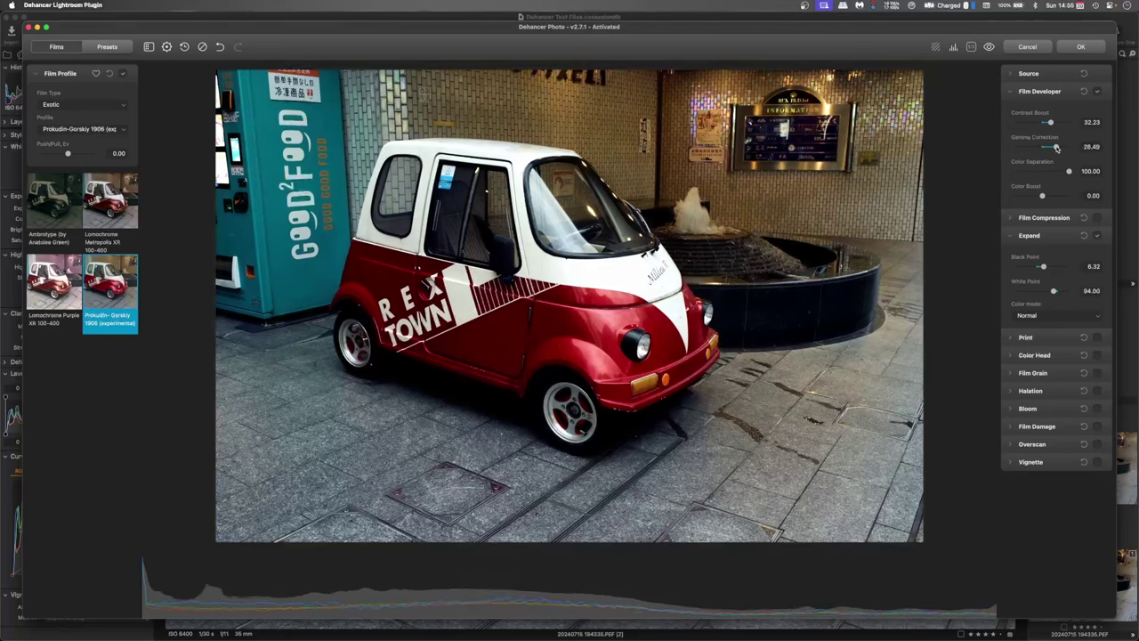
click(935, 49)
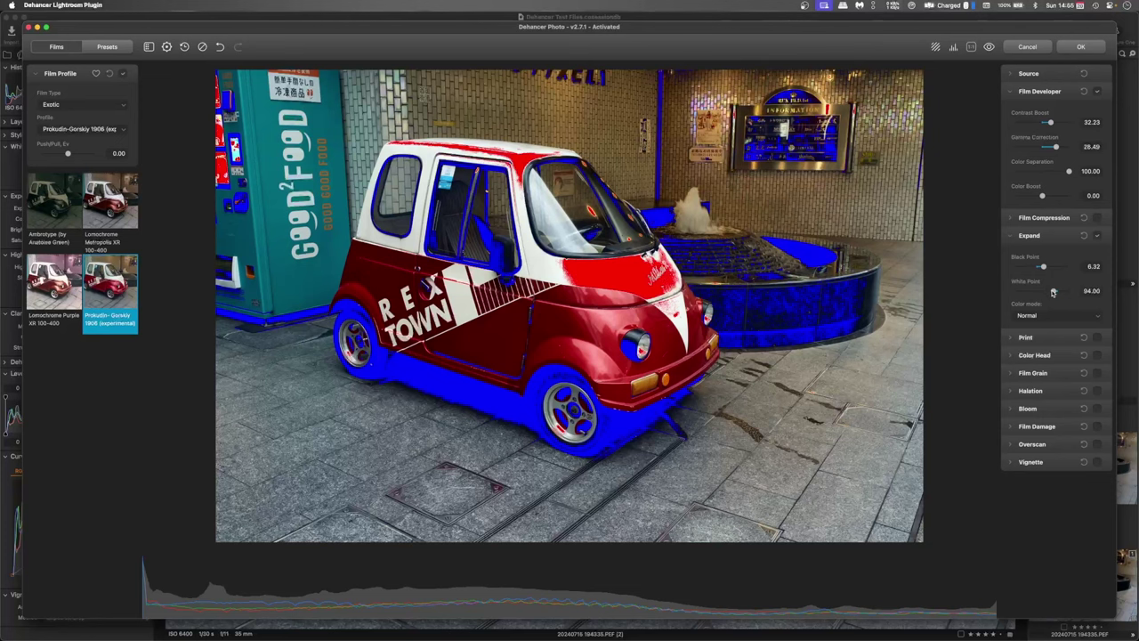
drag(1054, 292, 1057, 292)
click(1029, 235)
drag(1042, 195, 1053, 196)
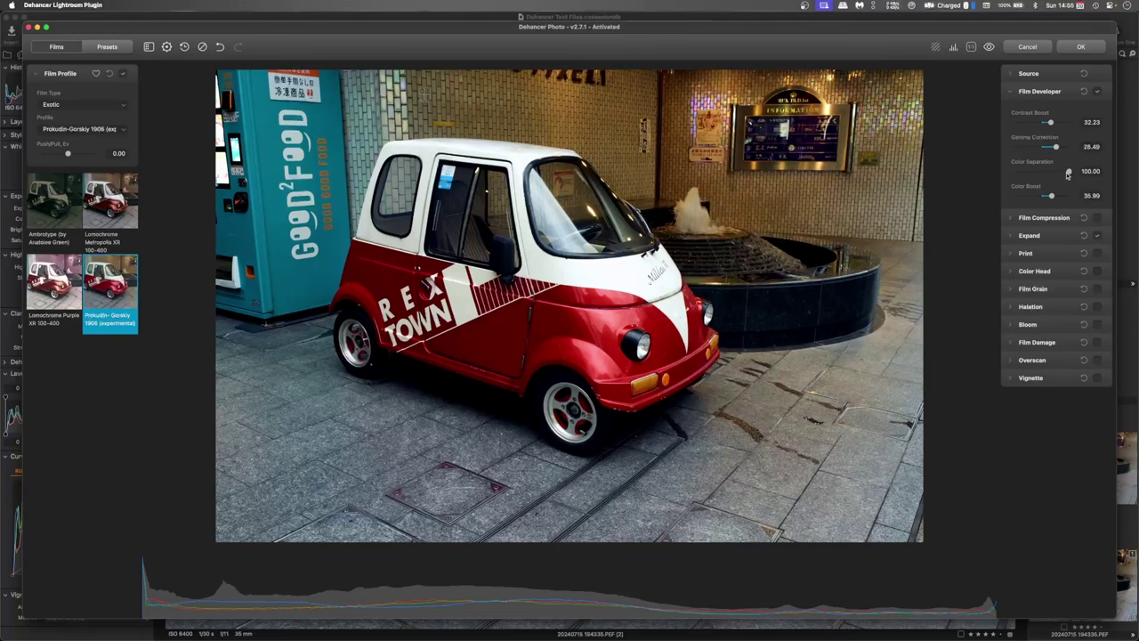
mouse_move(1069, 171)
mouse_down()
mouse_move(1040, 174)
mouse_move(1075, 175)
mouse_up()
Enable Bloom on the Custom preset, setting amplify 73.43 and impact 72.67 in mask view
click(1012, 325)
click(1034, 346)
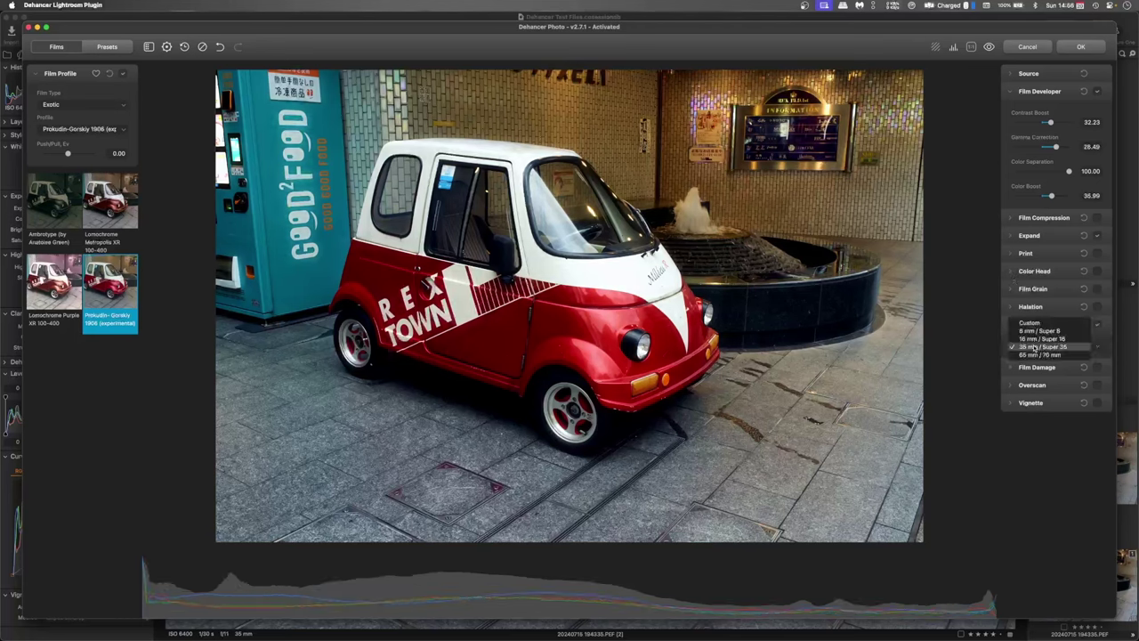
click(1032, 339)
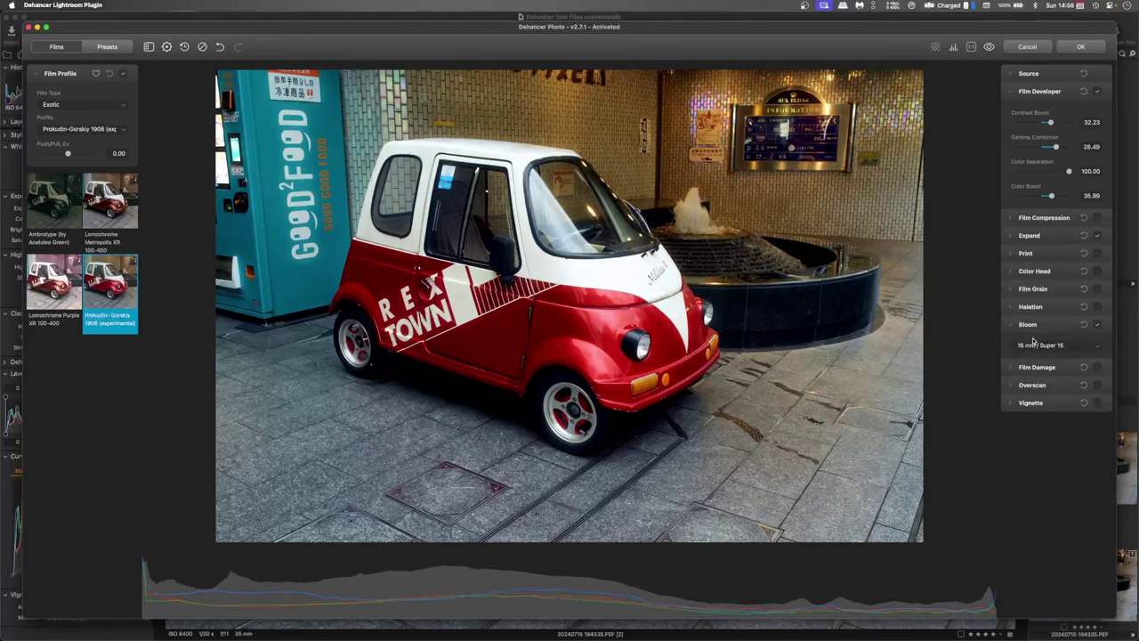
click(1076, 349)
click(1056, 333)
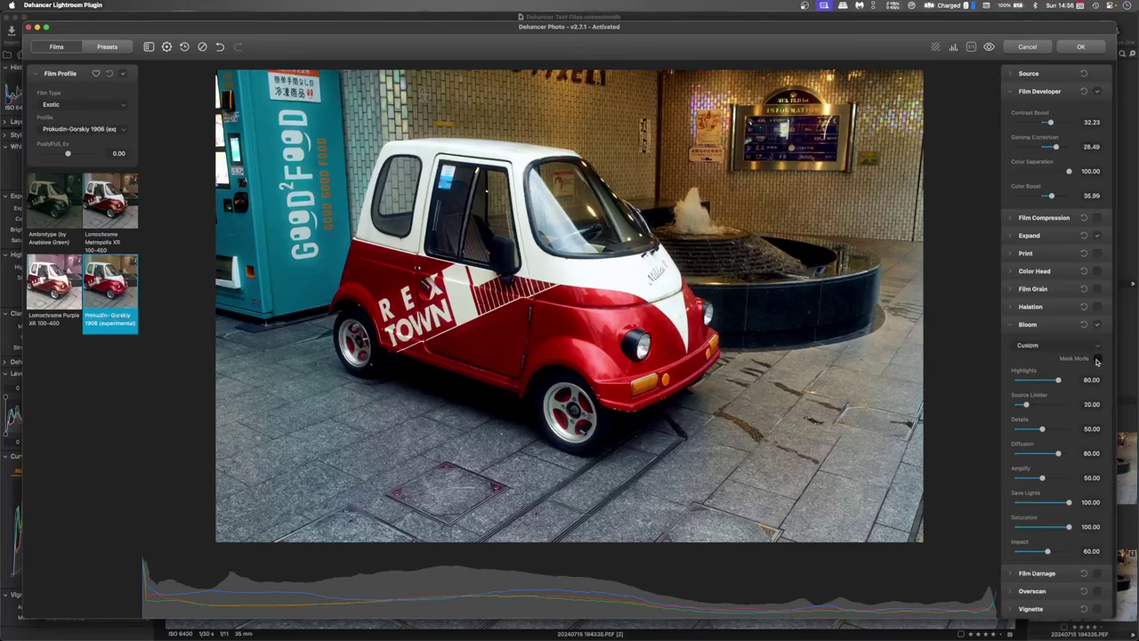
click(1098, 359)
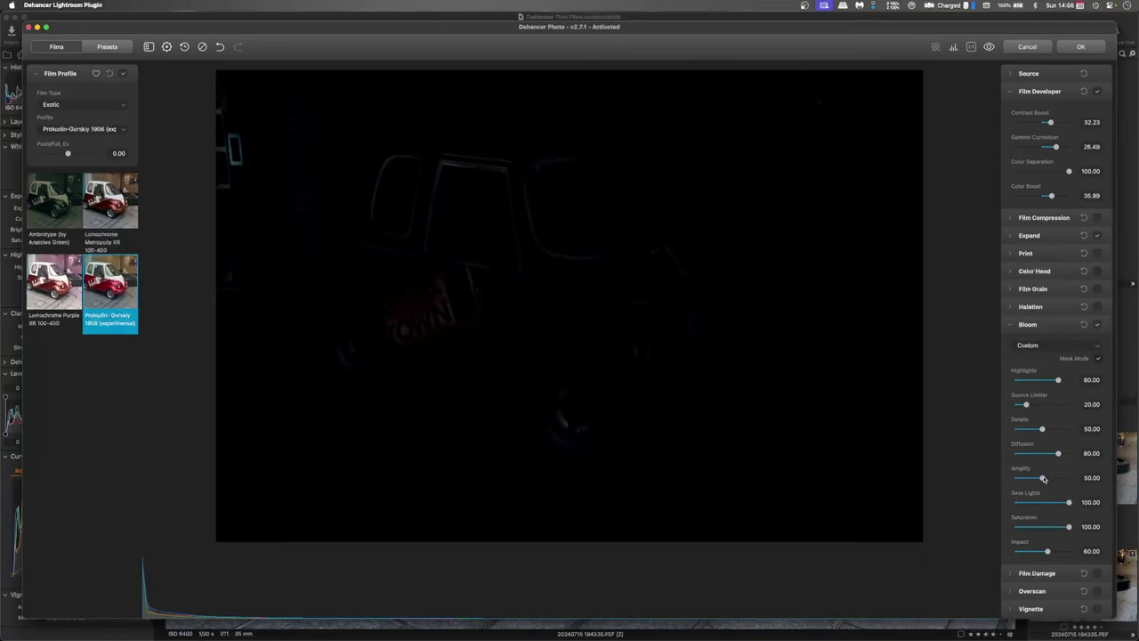
drag(1043, 480, 1056, 479)
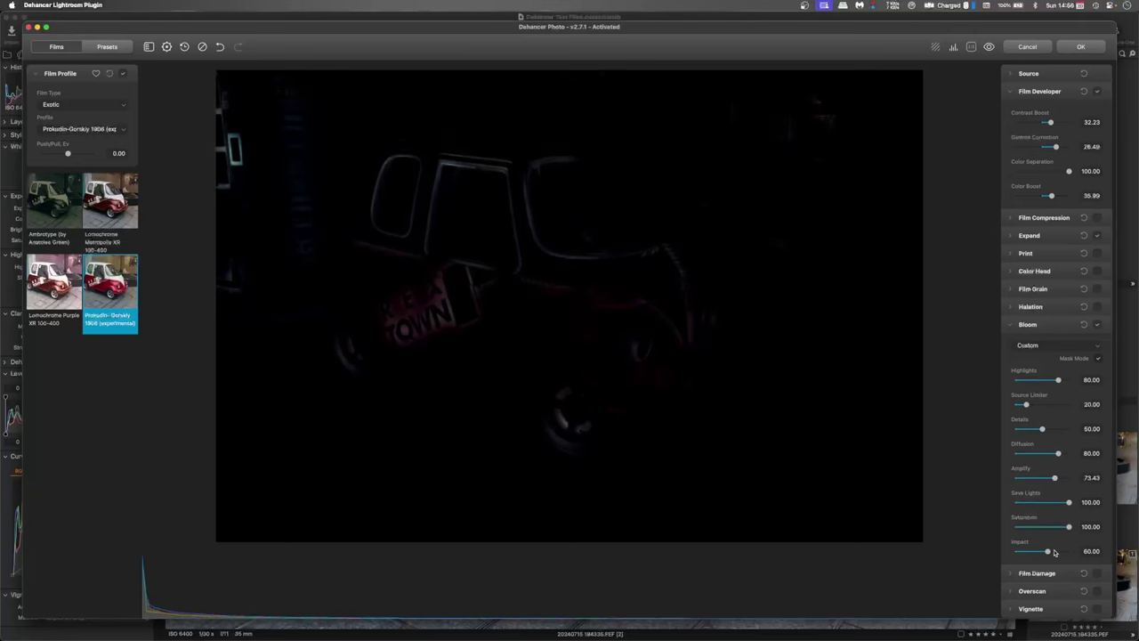
drag(1047, 551, 1055, 553)
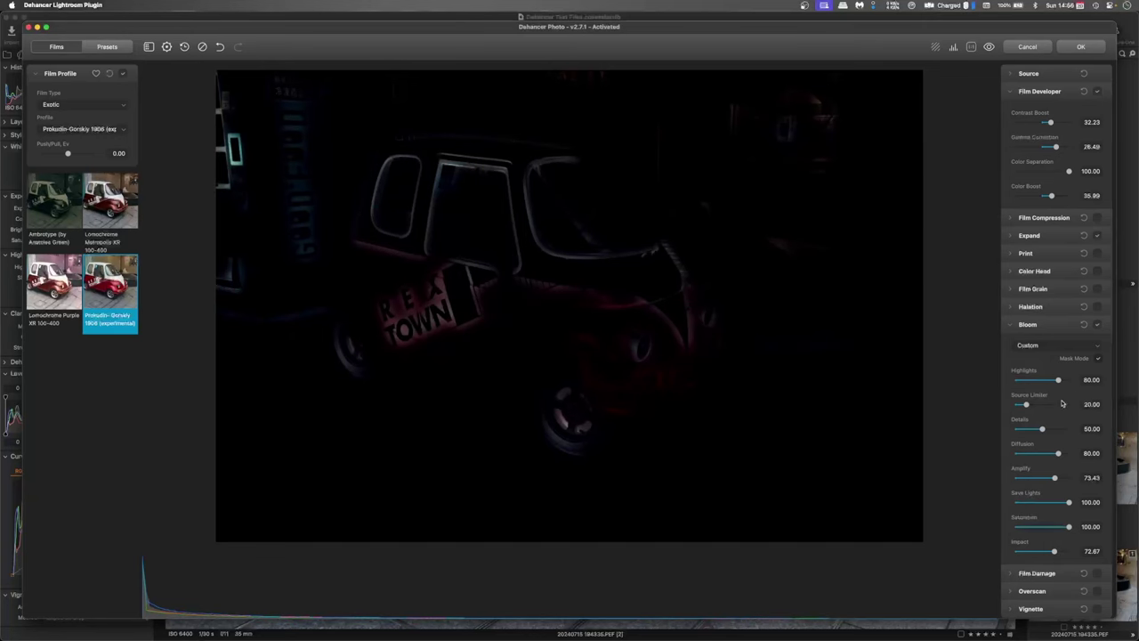
Compare the bloom on and off, then raise bloom diffusion to 96.17
click(1098, 359)
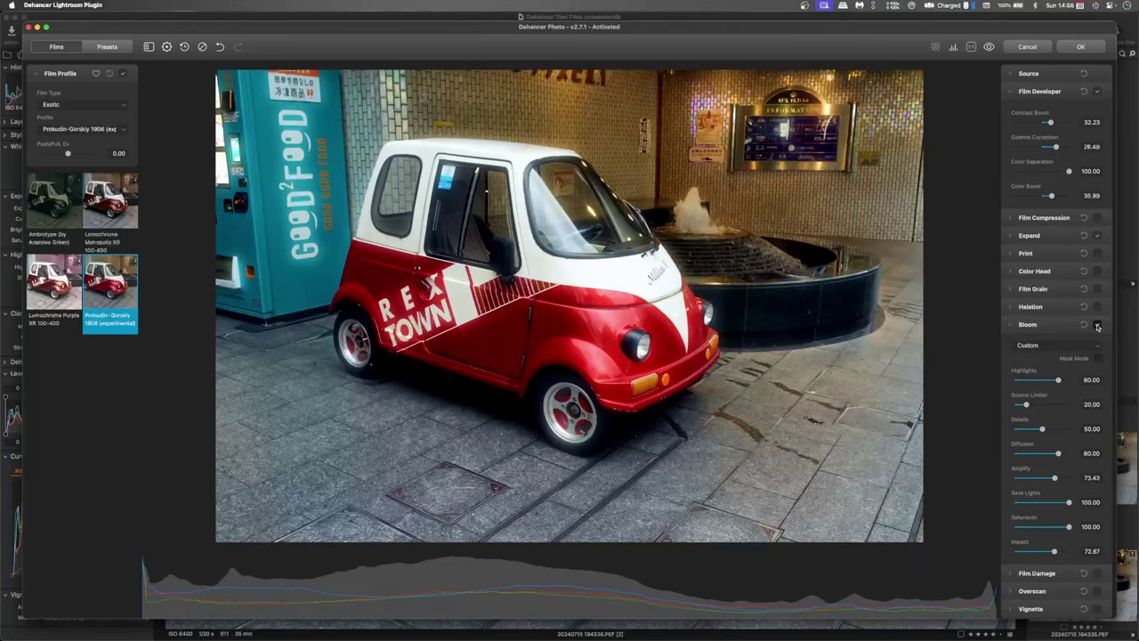
click(1097, 324)
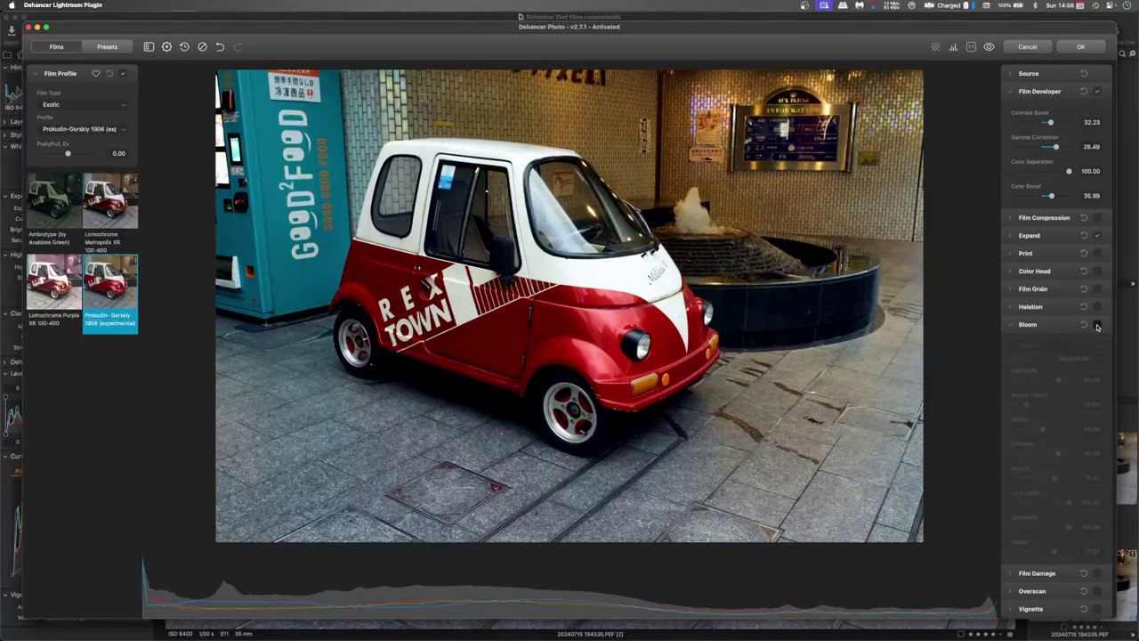
click(1097, 325)
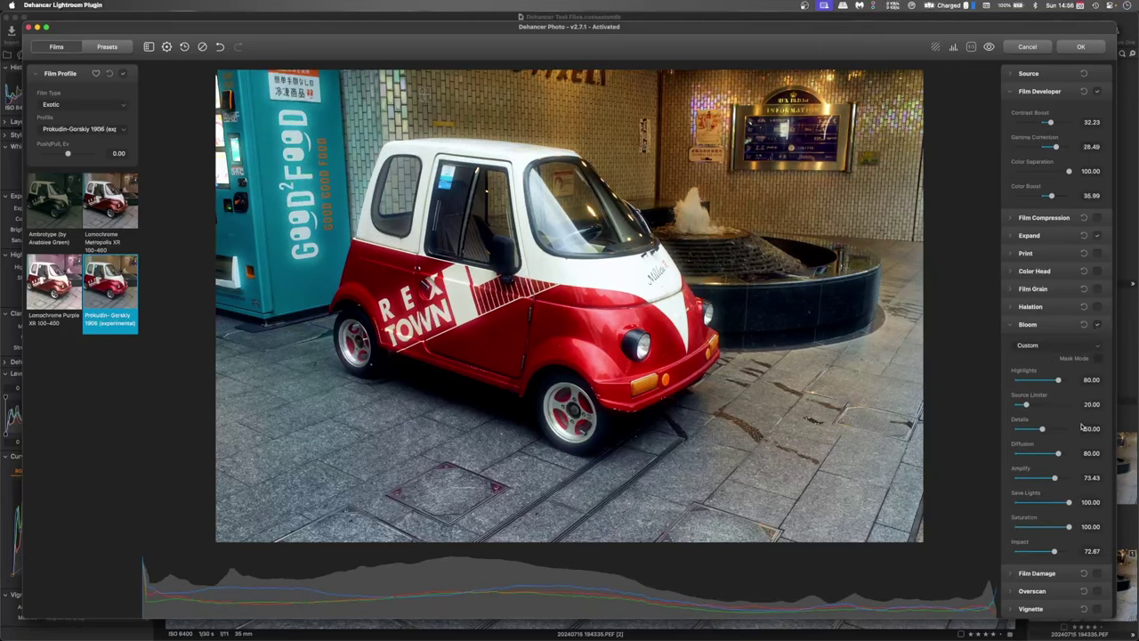
drag(1059, 455, 1068, 455)
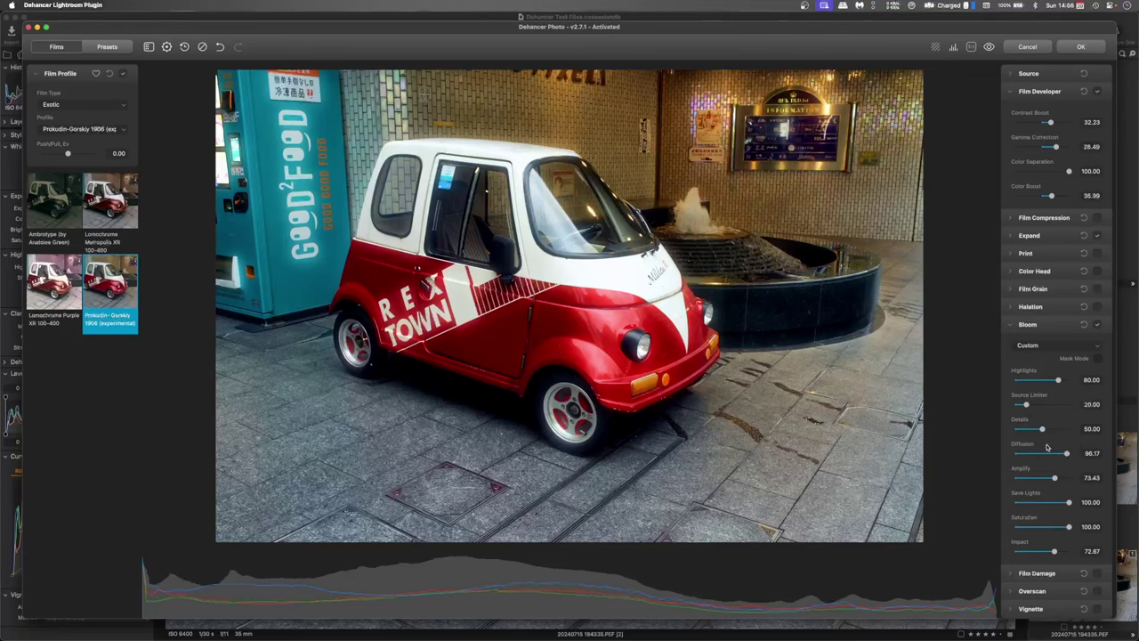
Enable Film Damage with a refreshed pattern, the Custom type and Scratches Enabled unchecked
click(1019, 324)
click(1015, 342)
click(1097, 342)
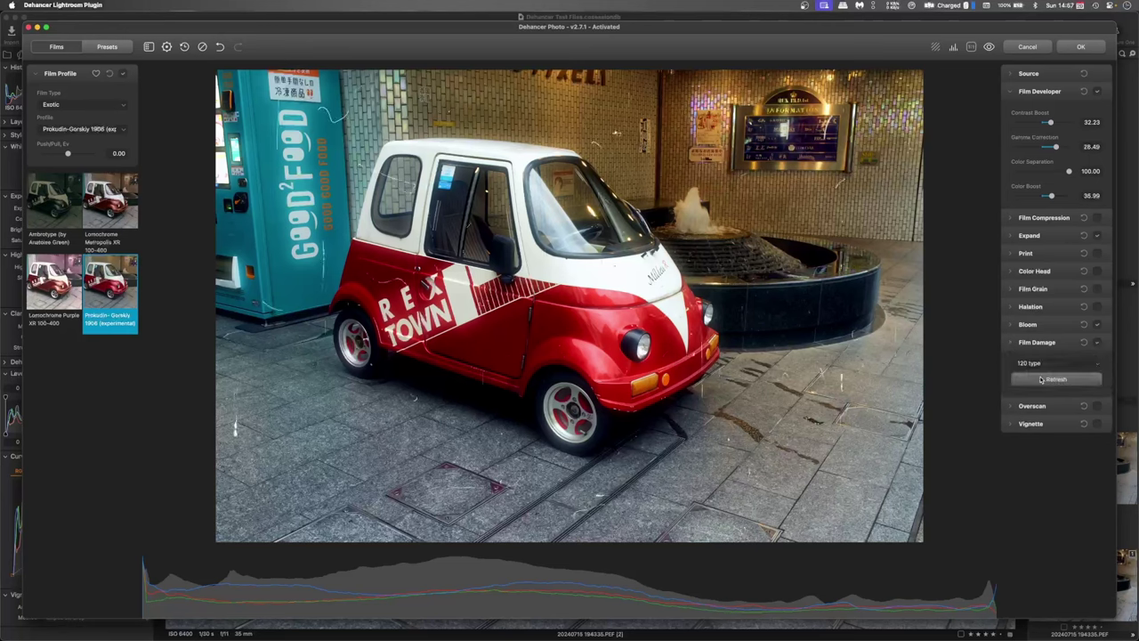
click(1039, 380)
click(1068, 364)
click(1053, 342)
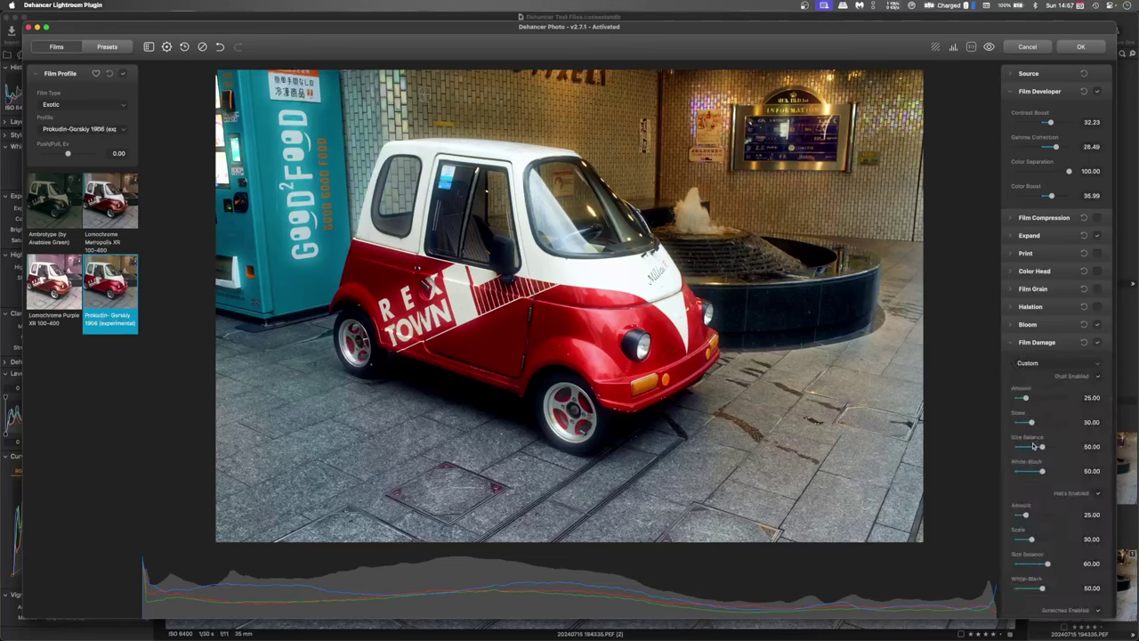
scroll(1043, 514, down, 5)
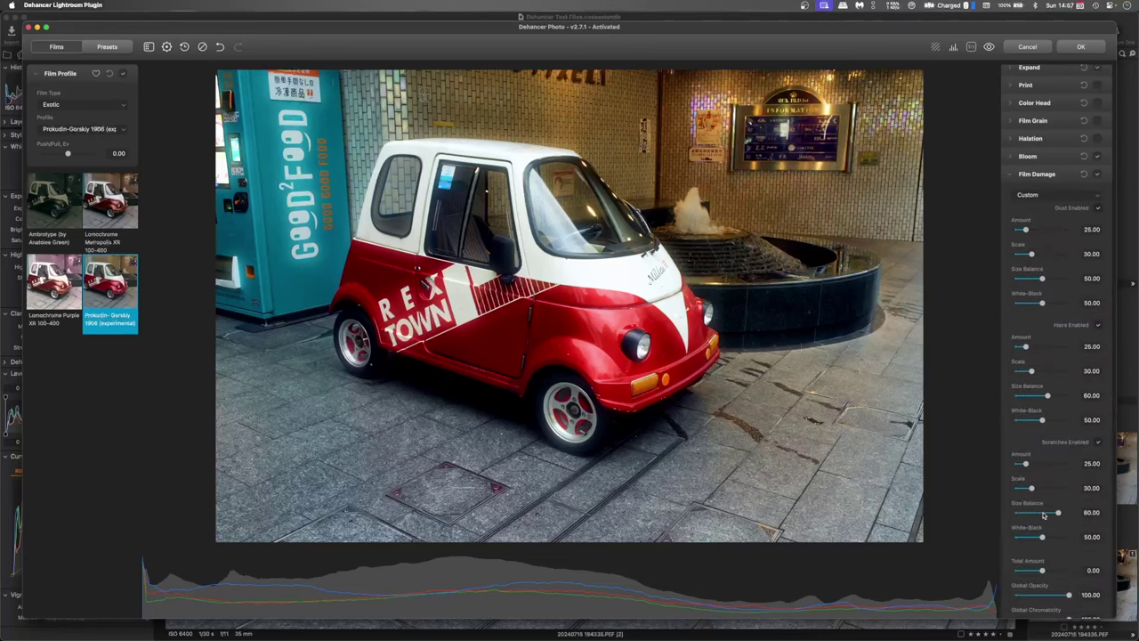
click(1097, 442)
click(1098, 208)
scroll(1030, 350, down, 3)
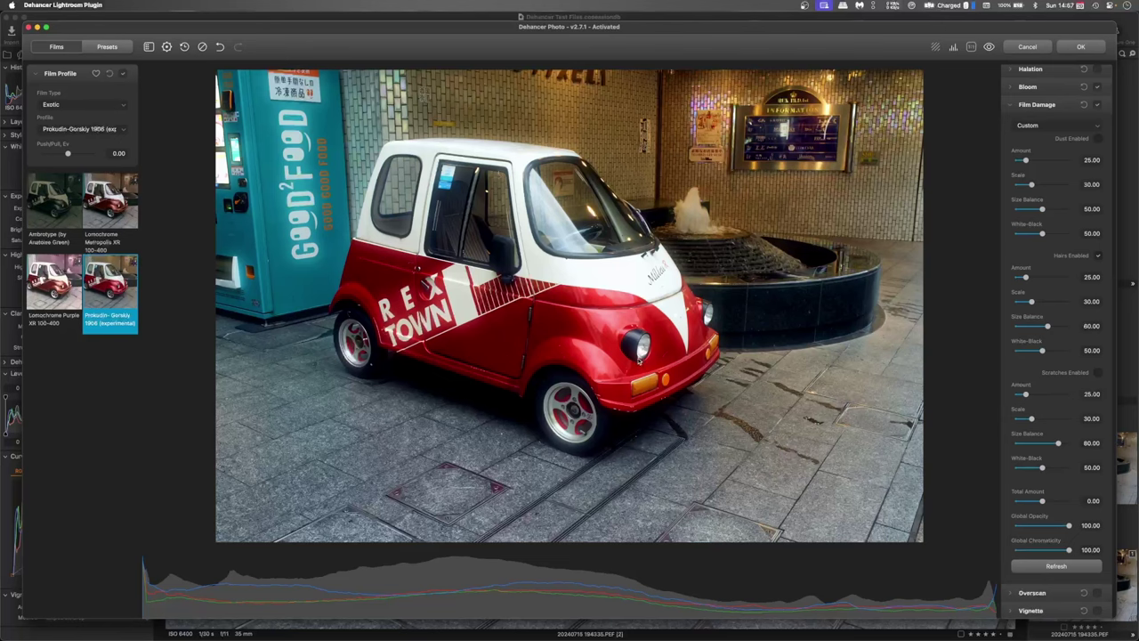
scroll(1023, 351, up, 10)
click(1031, 347)
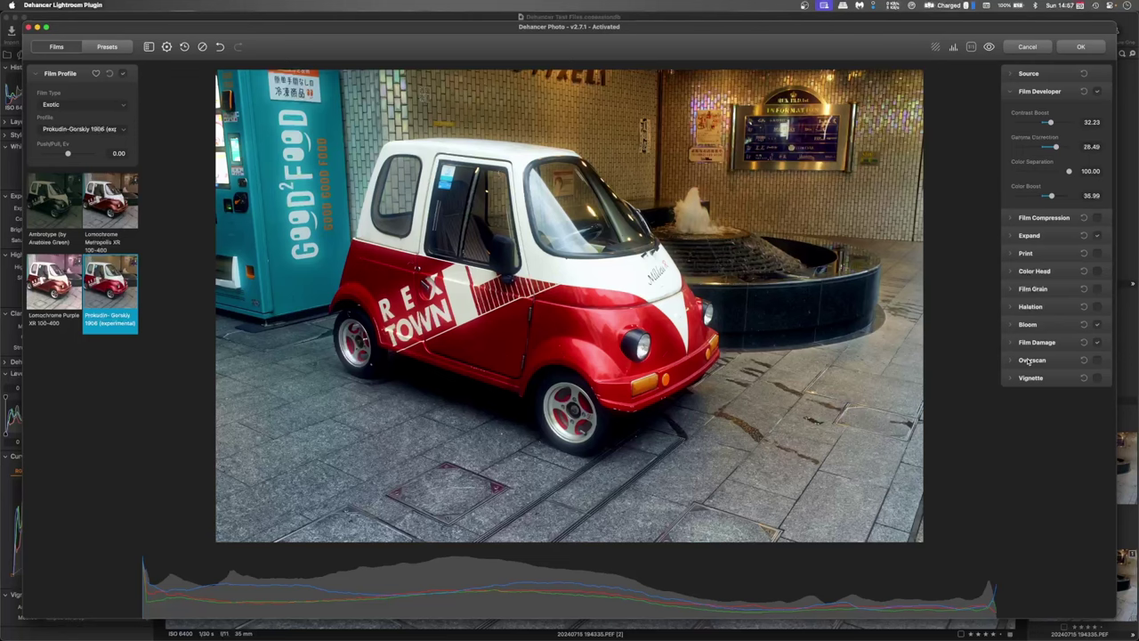
Turn on Overscan and, after trying Widescreen 35mm 1.85:1, keep the Super 35mm 1.37:1 gate
click(1031, 360)
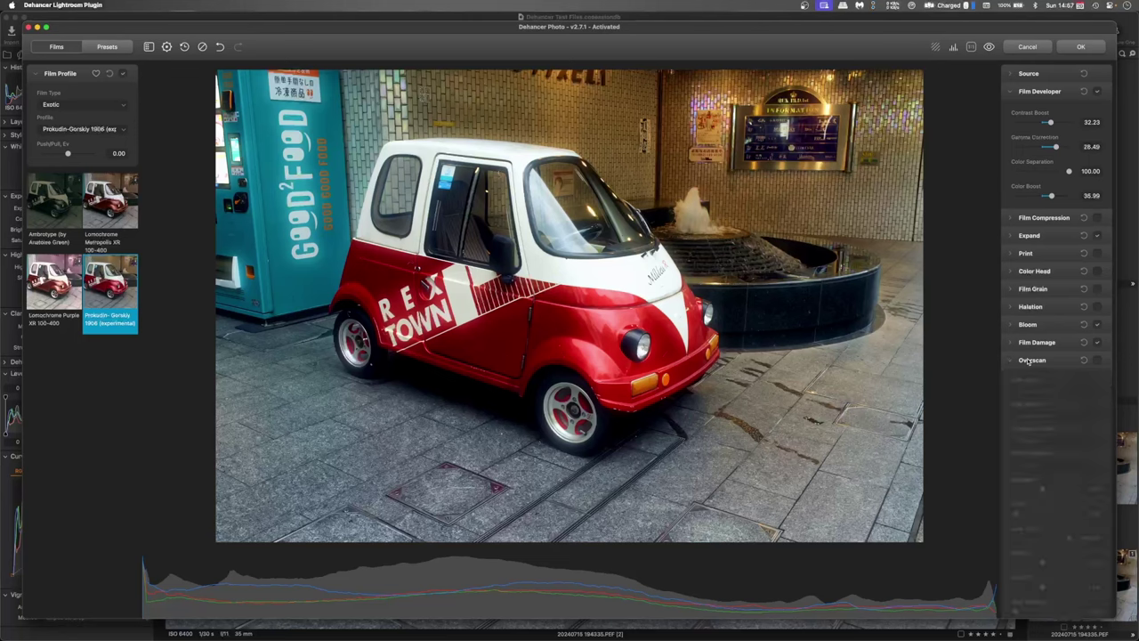
click(1097, 361)
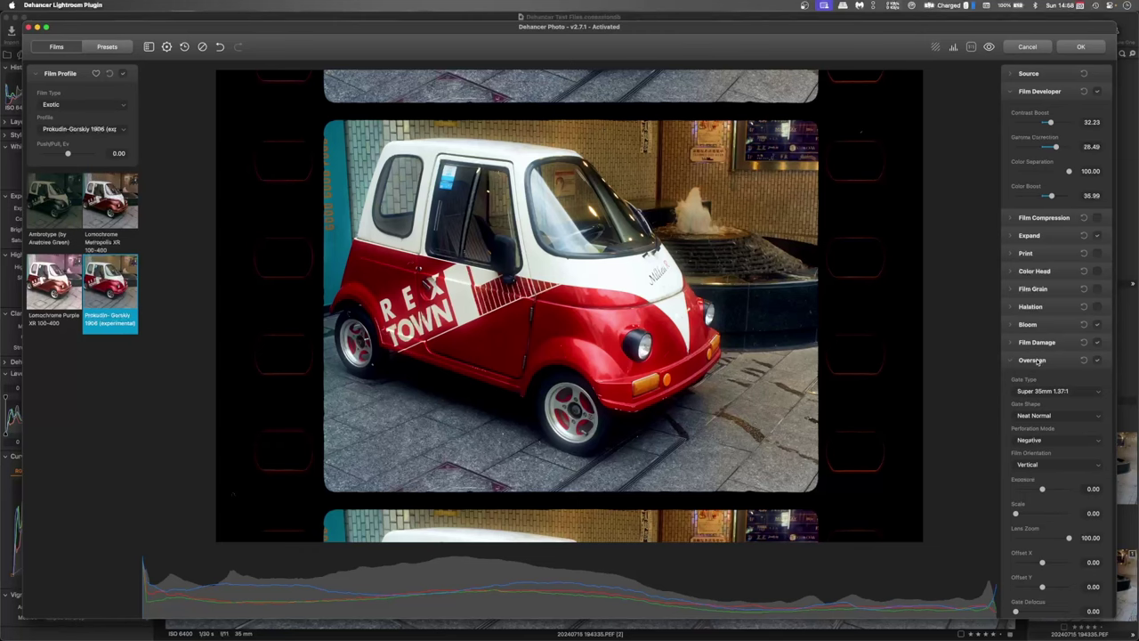
click(1032, 393)
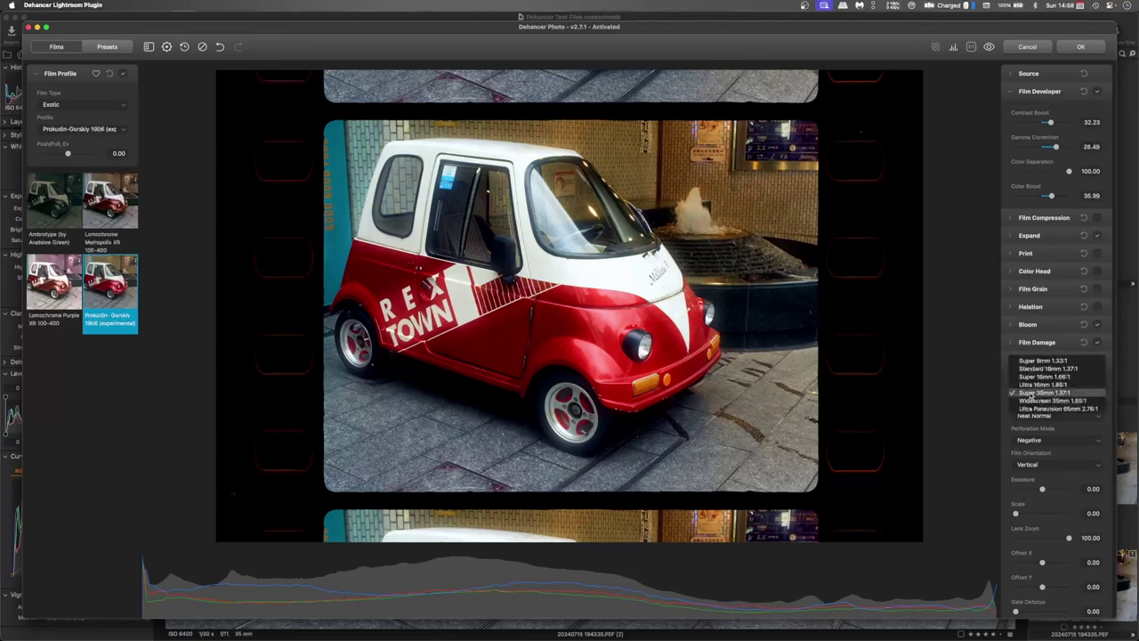
click(1033, 402)
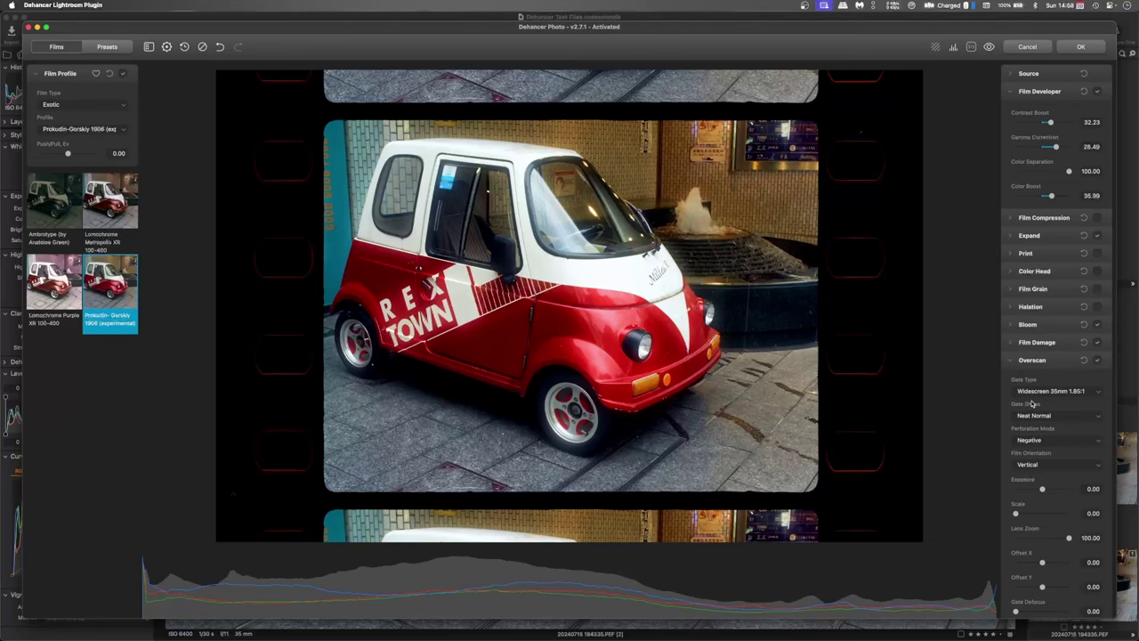
click(1037, 392)
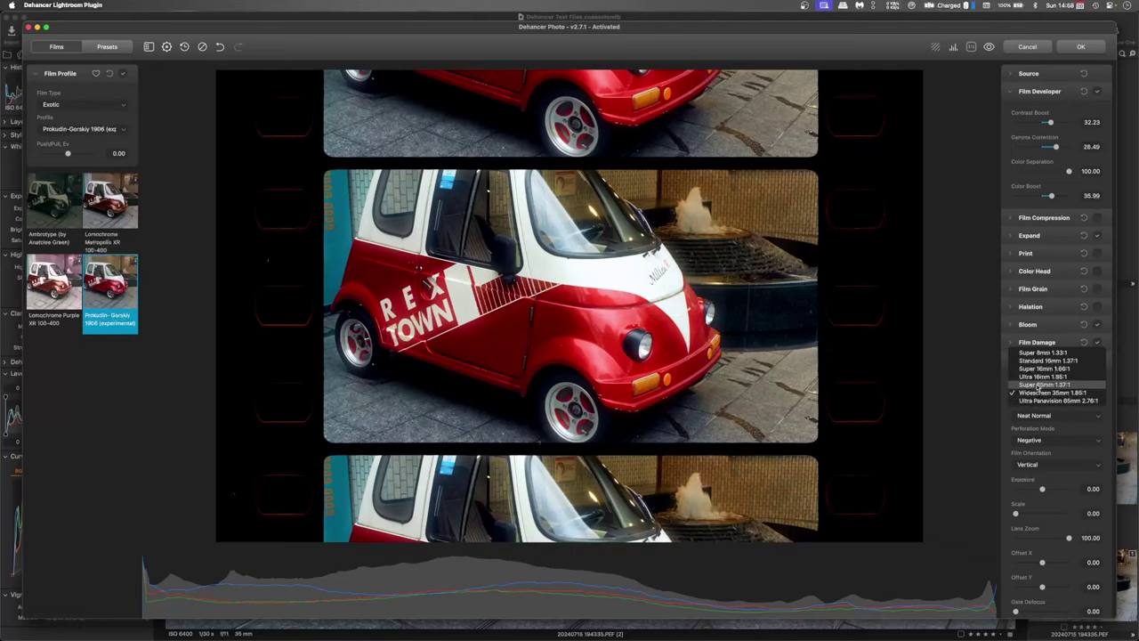
click(1038, 385)
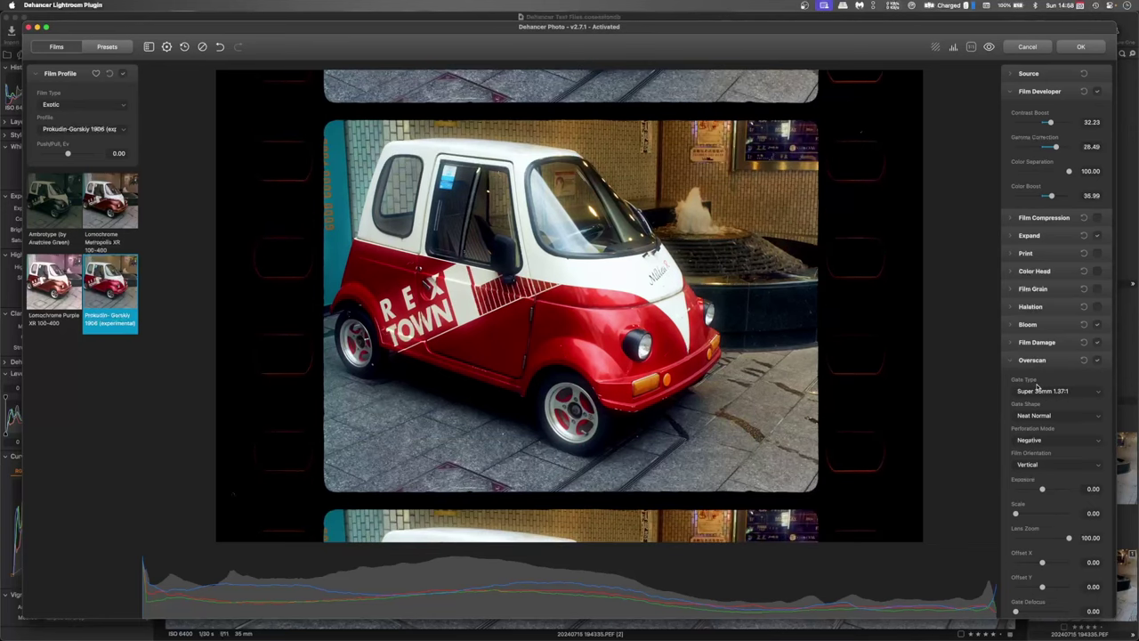
click(1097, 362)
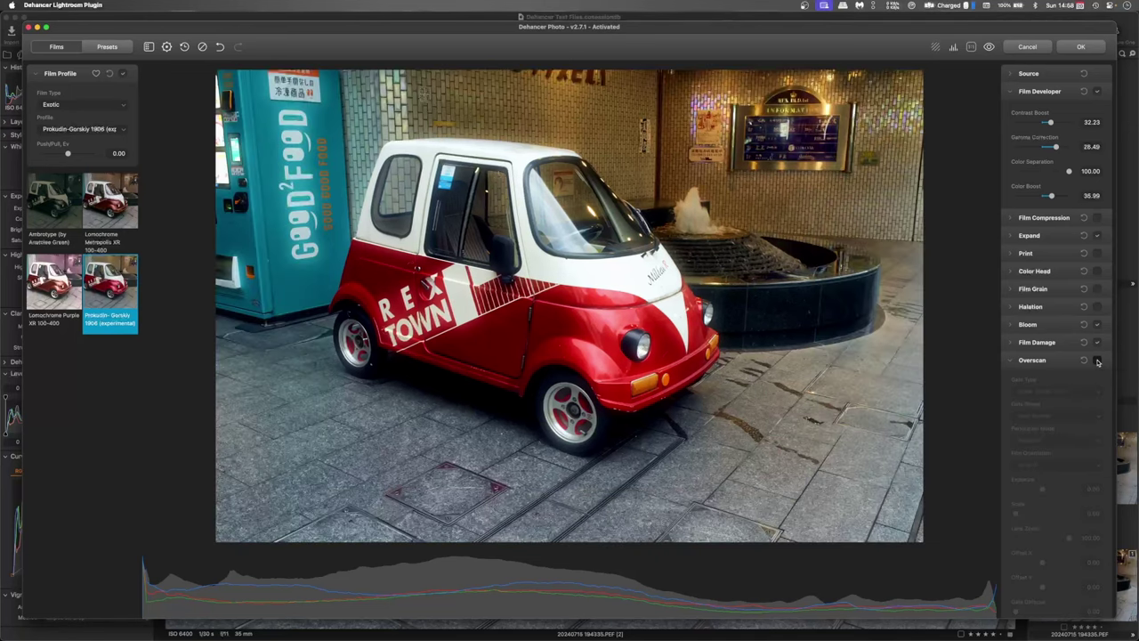
click(1097, 362)
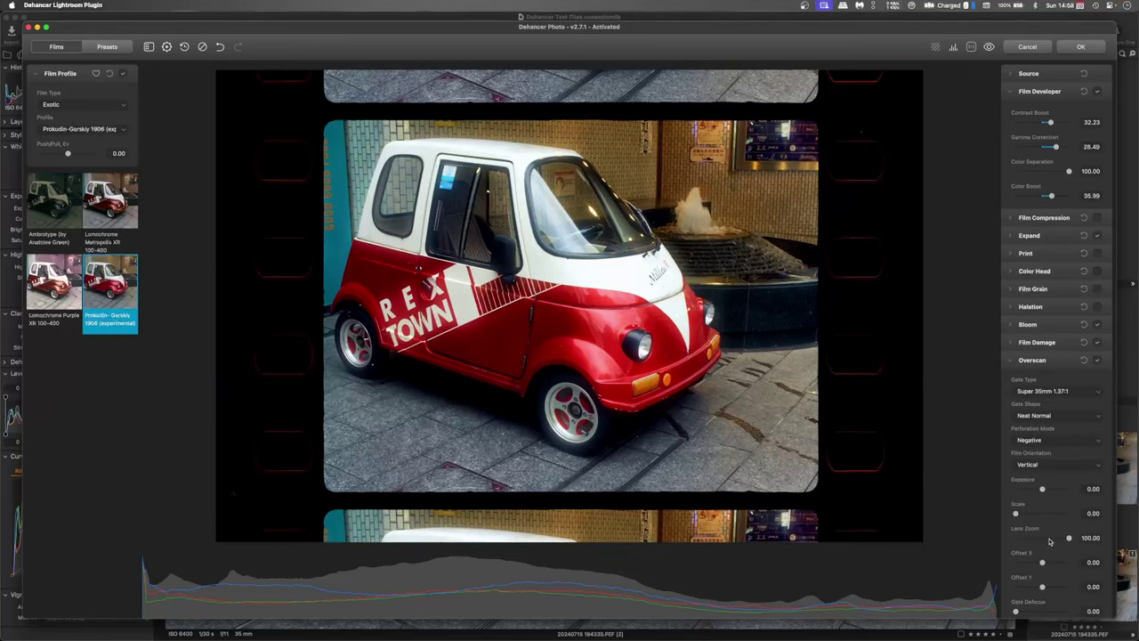
Set overscan Lens Zoom to 98.26, Scale to 48.11 and Offset X to 12
drag(1068, 538, 1062, 540)
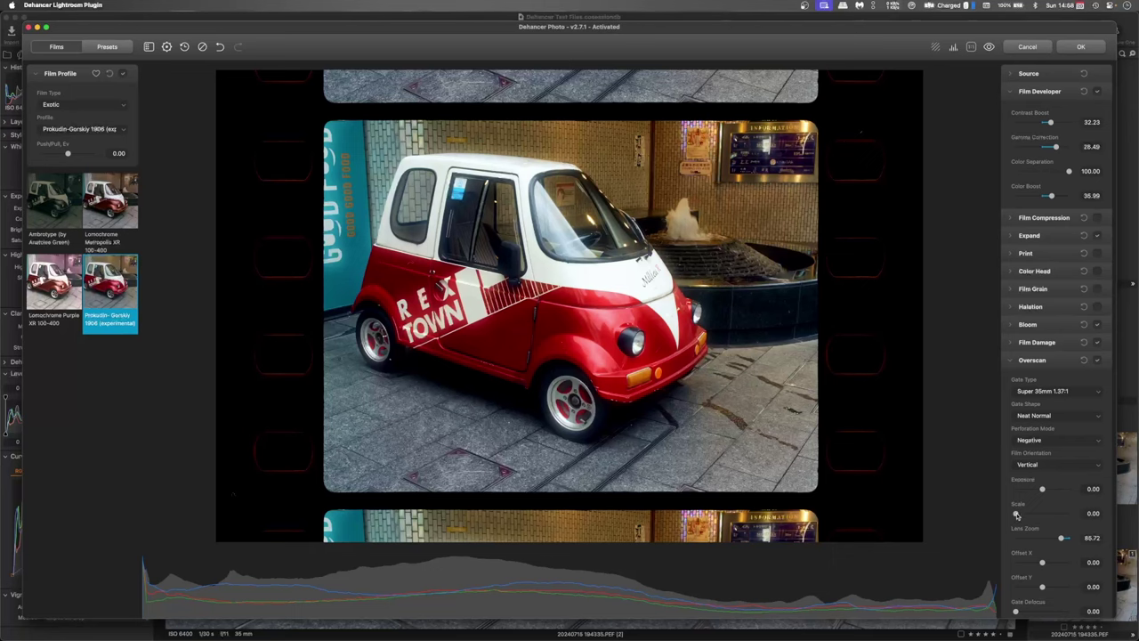
drag(1017, 514, 1042, 514)
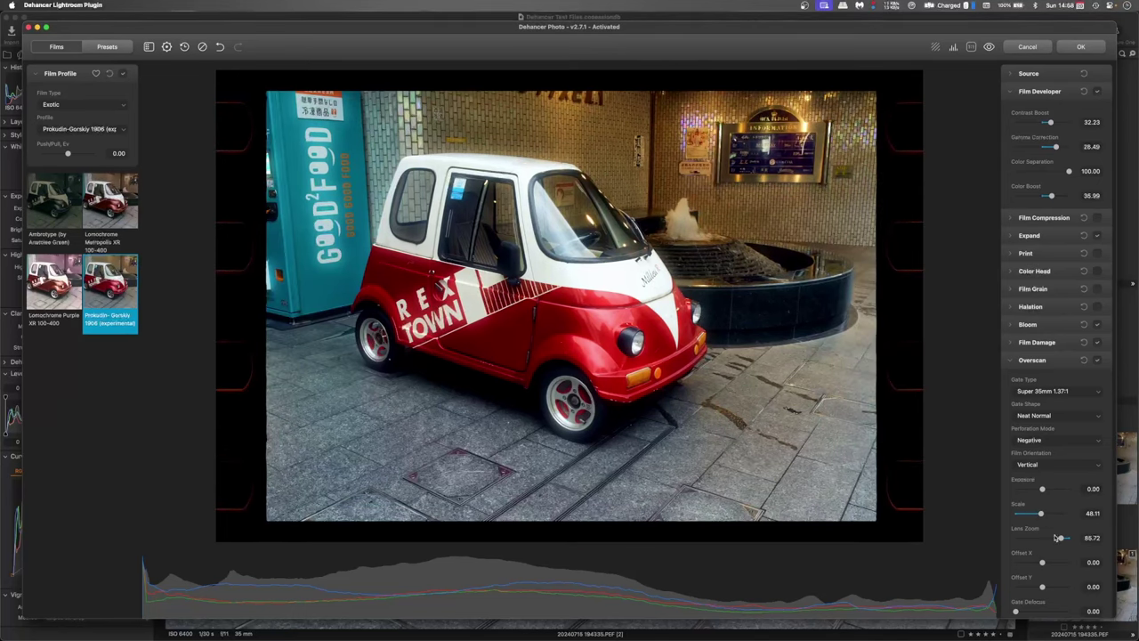
drag(1061, 539, 1044, 563)
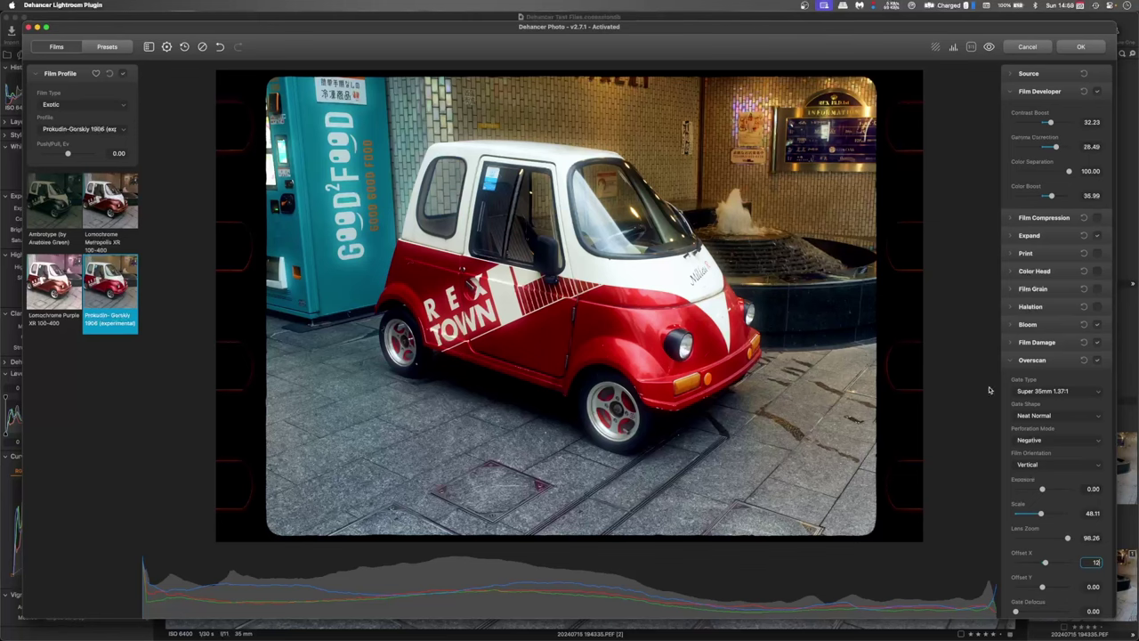
scroll(1043, 505, down, 1)
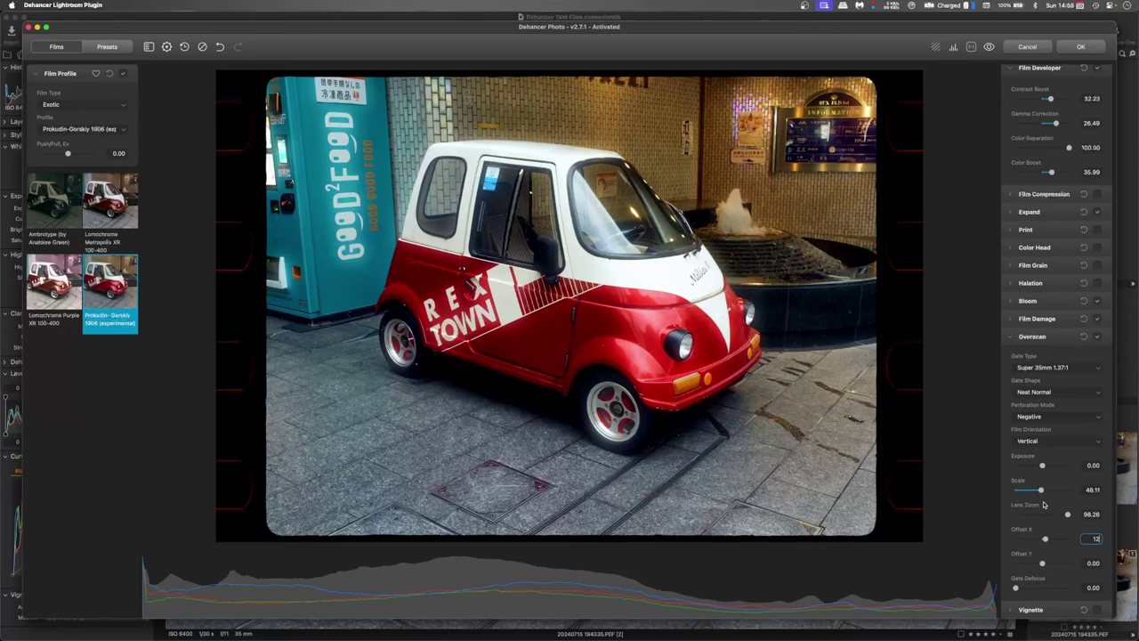
Set perforations to Positive and keep the film orientation Vertical after trying Horizontal, then apply the grade
click(1028, 417)
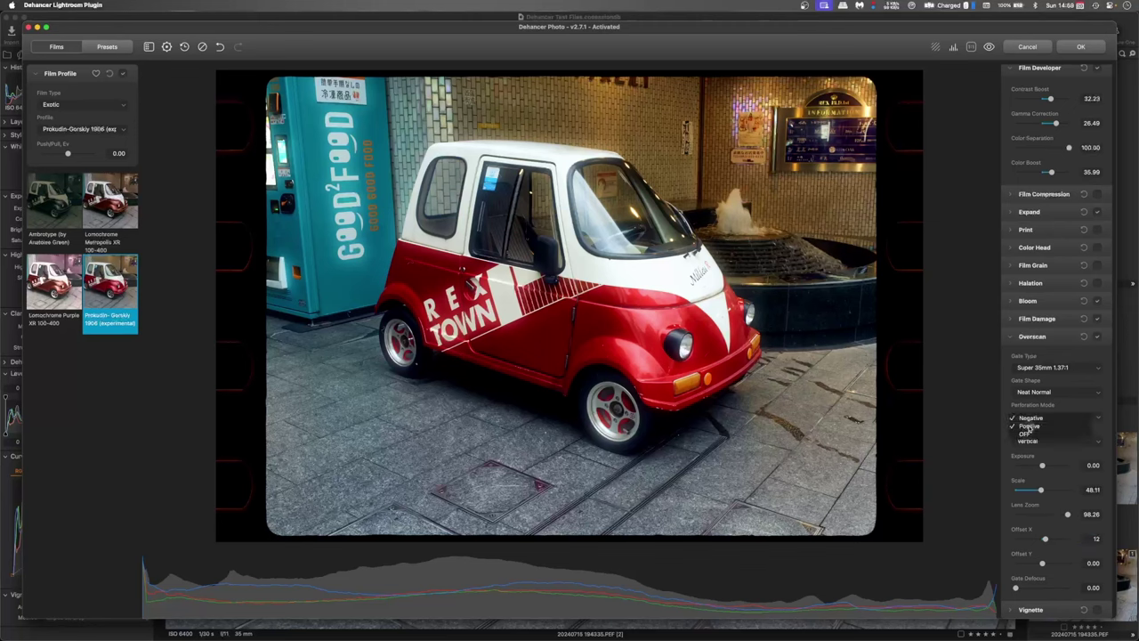
click(1029, 426)
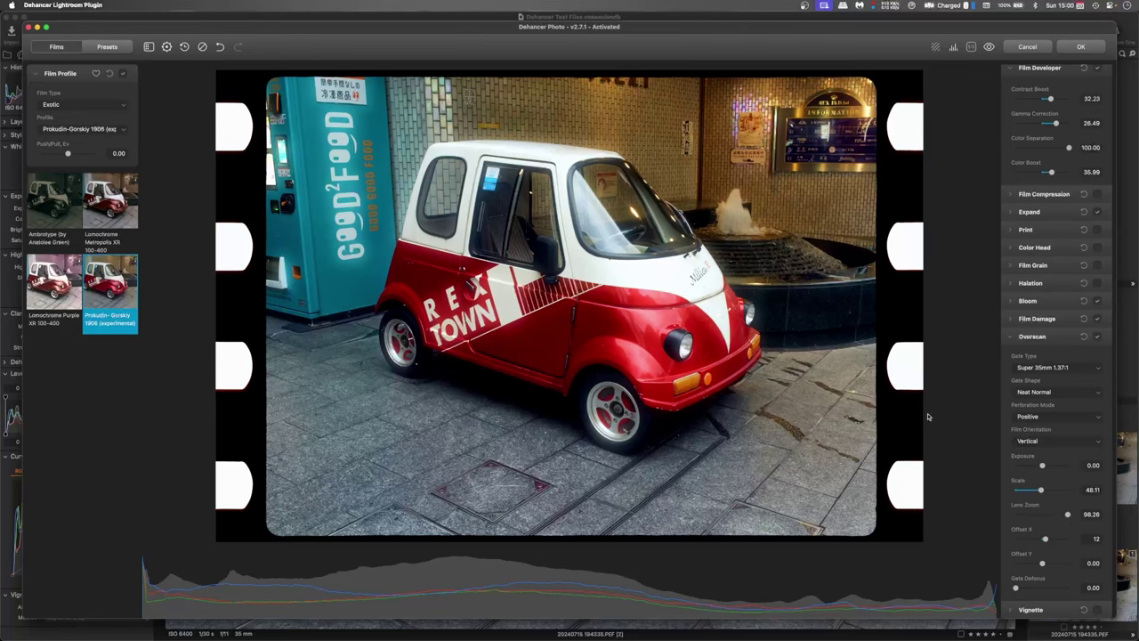
click(1030, 439)
click(1034, 451)
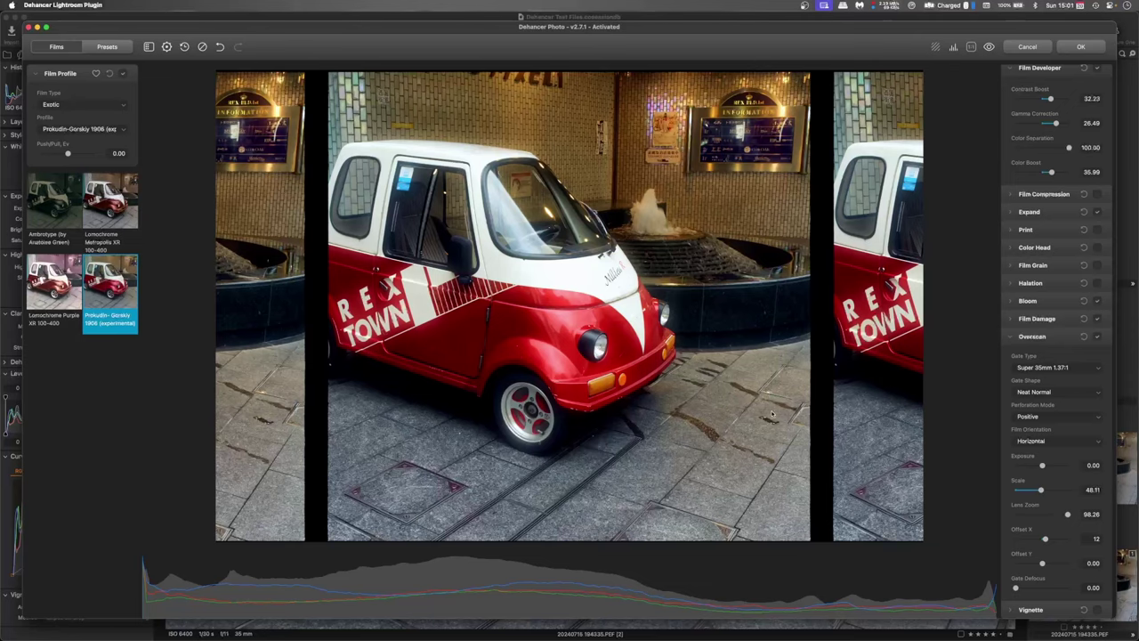
click(1005, 456)
click(1031, 442)
click(1023, 444)
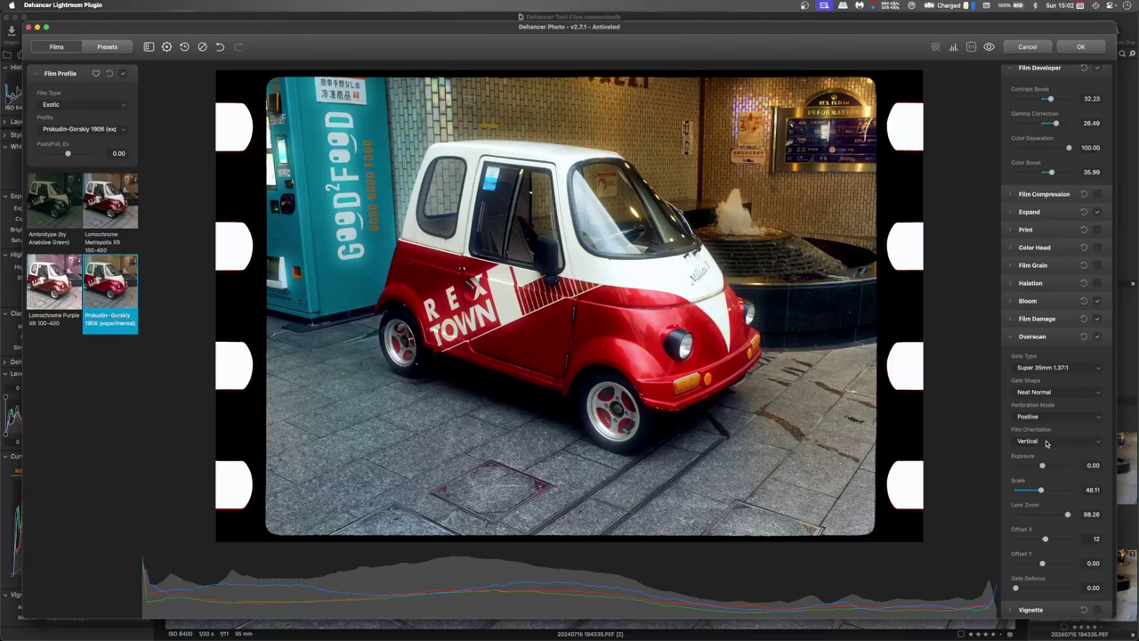
click(1080, 48)
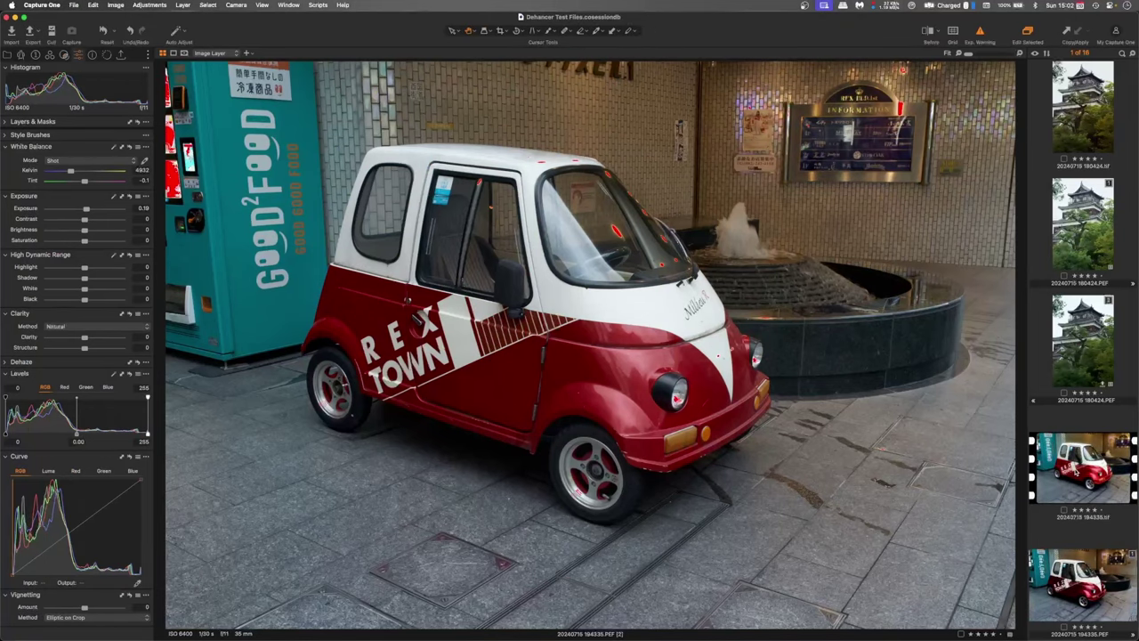
Select the new TIF, hide the exposure warning, and view it beside the original PEF
click(1081, 372)
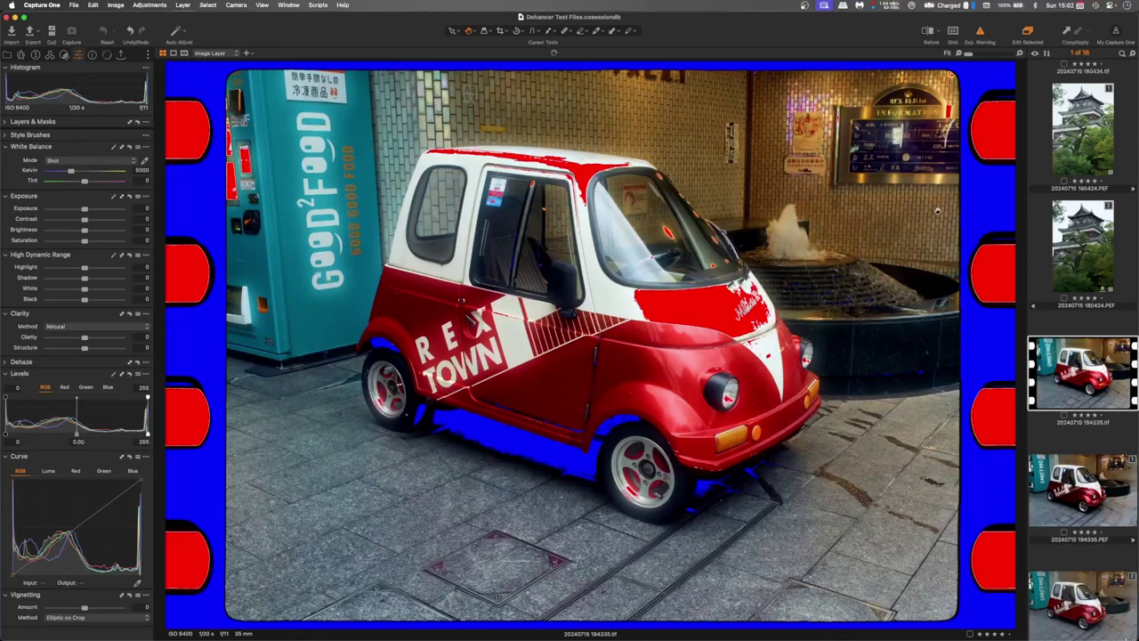
click(977, 32)
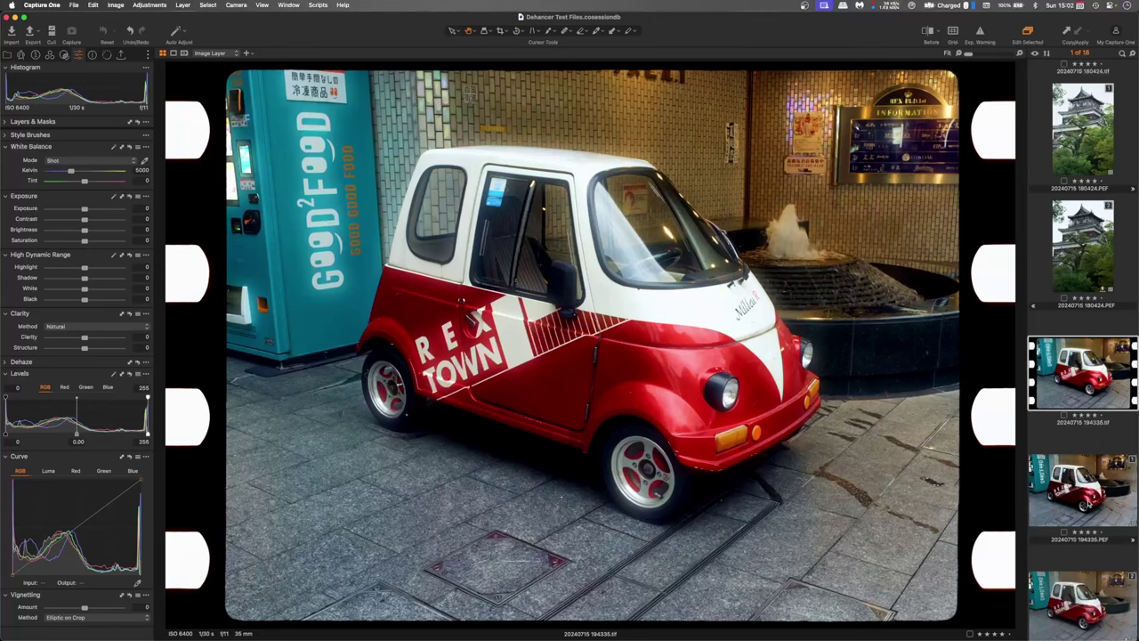
super+click(1086, 500)
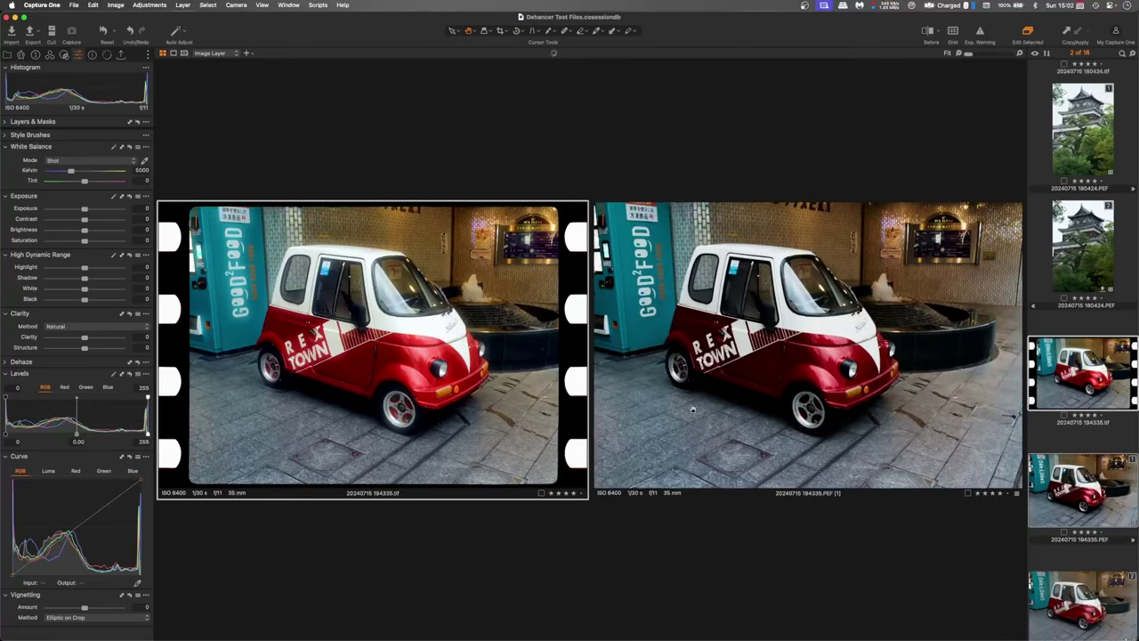
key(super+equal)
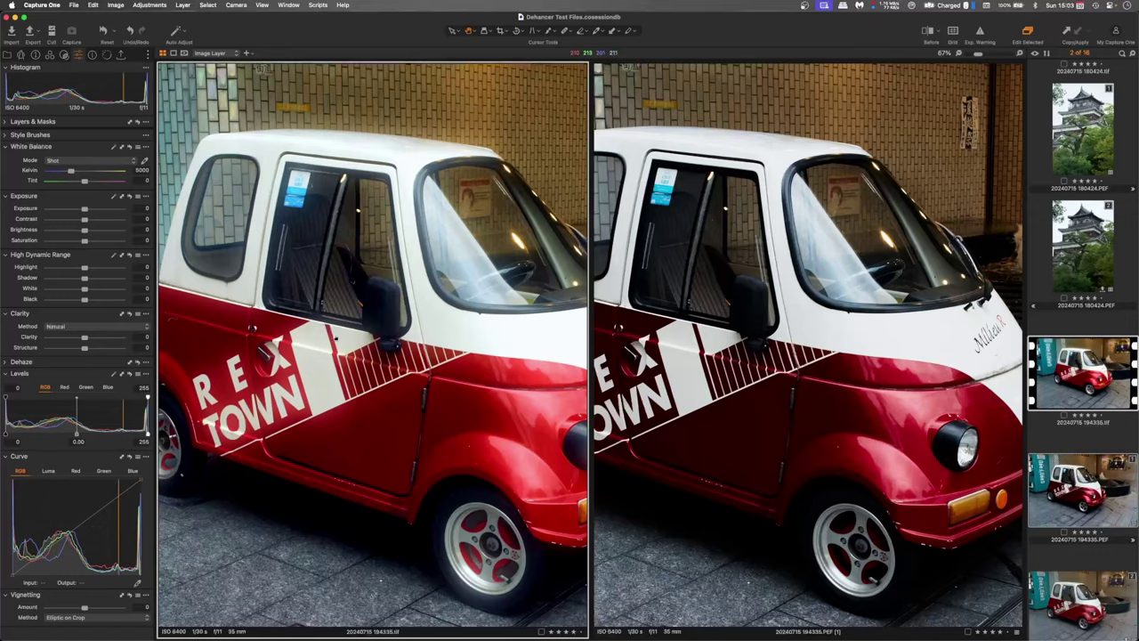
key(super+alt+0)
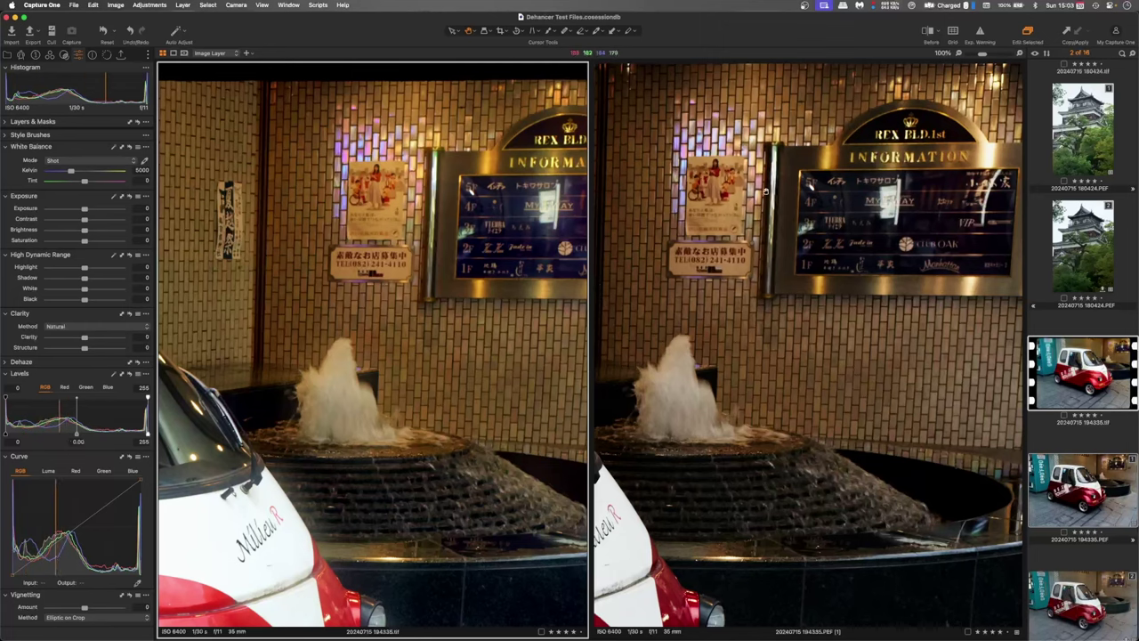
key(super+0)
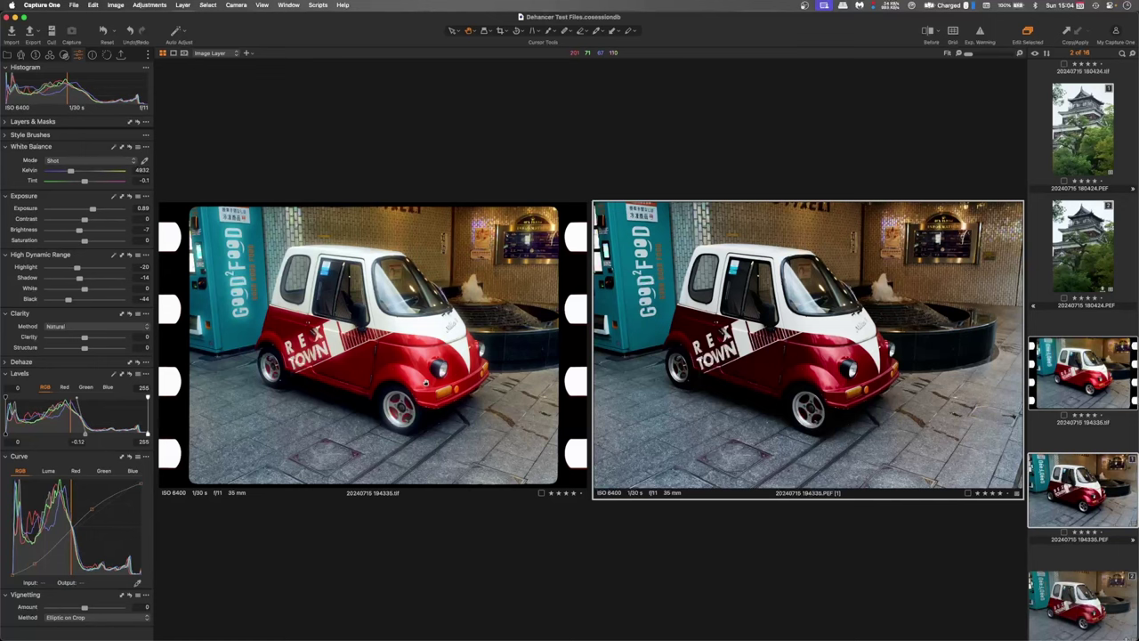